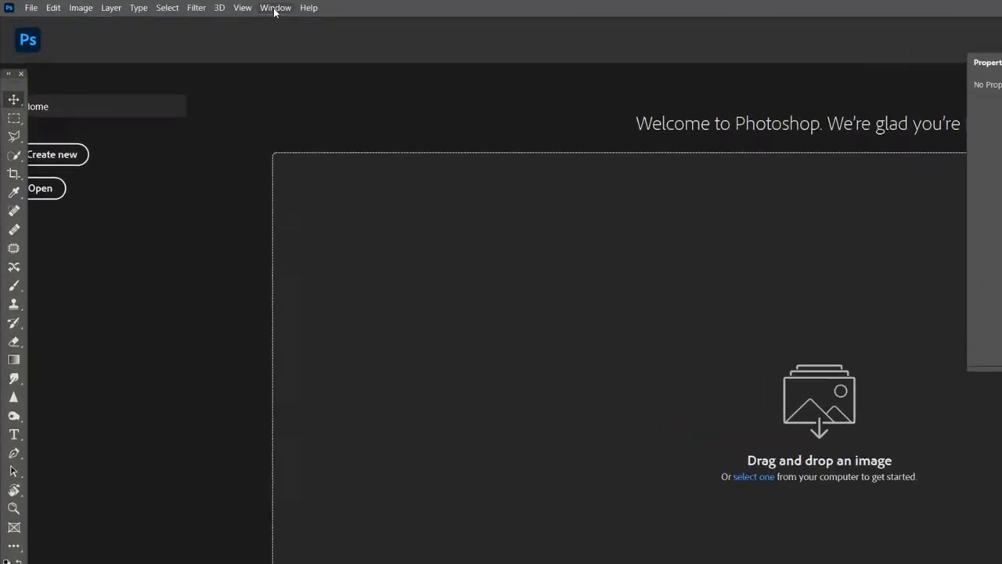
# Load Abstract Tattoo.atn and TTGradients.grd into a widened Actions panel, selecting Step 1.
pyautogui.click(188, 5)
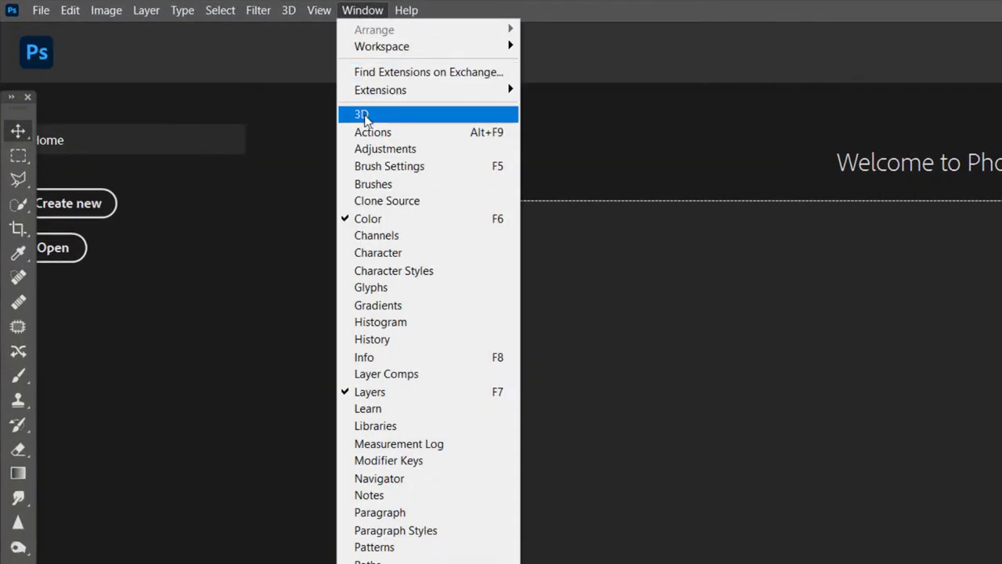
pyautogui.click(367, 133)
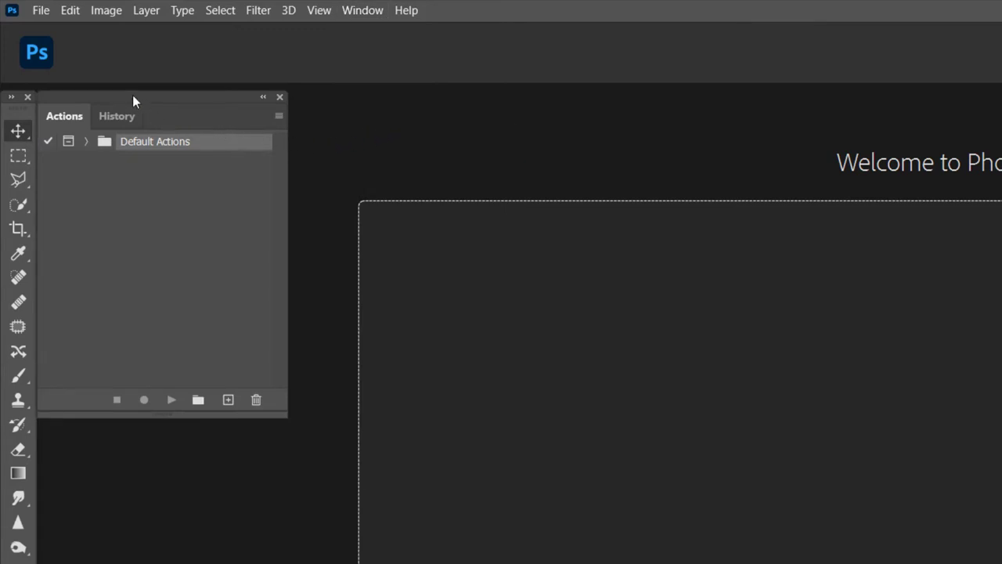
pyautogui.click(41, 10)
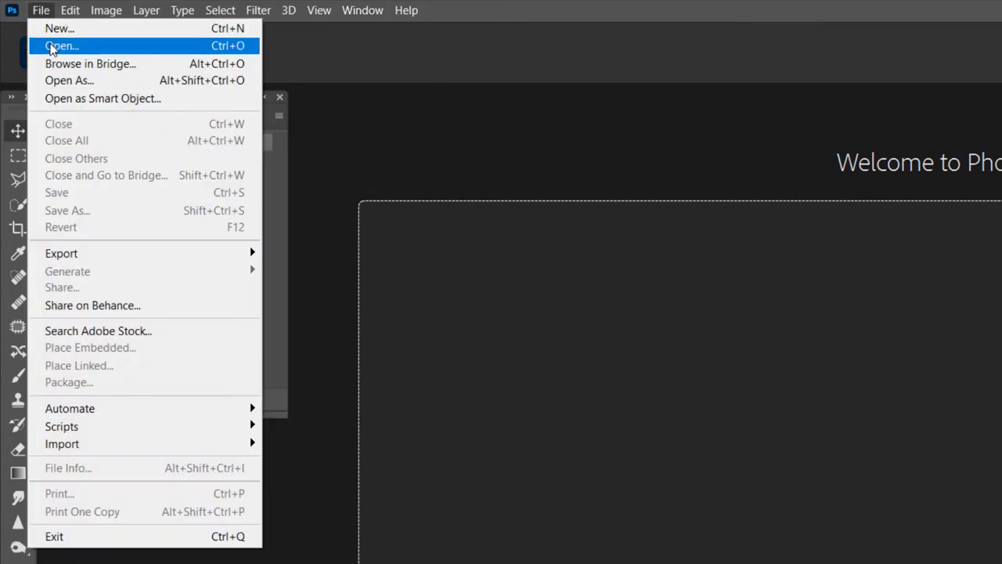
pyautogui.click(61, 42)
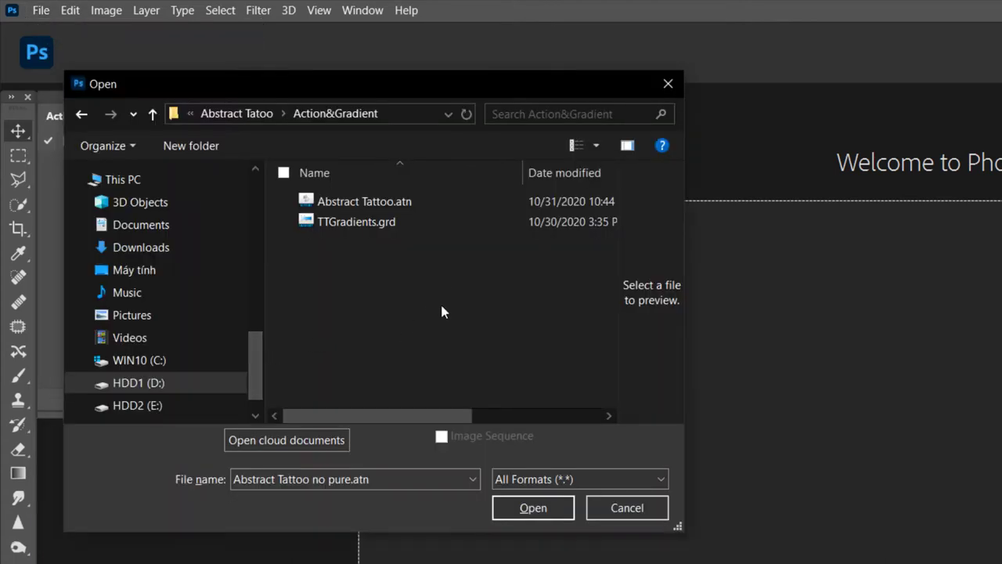
pyautogui.moveTo(442, 309); pyautogui.dragTo(284, 188)
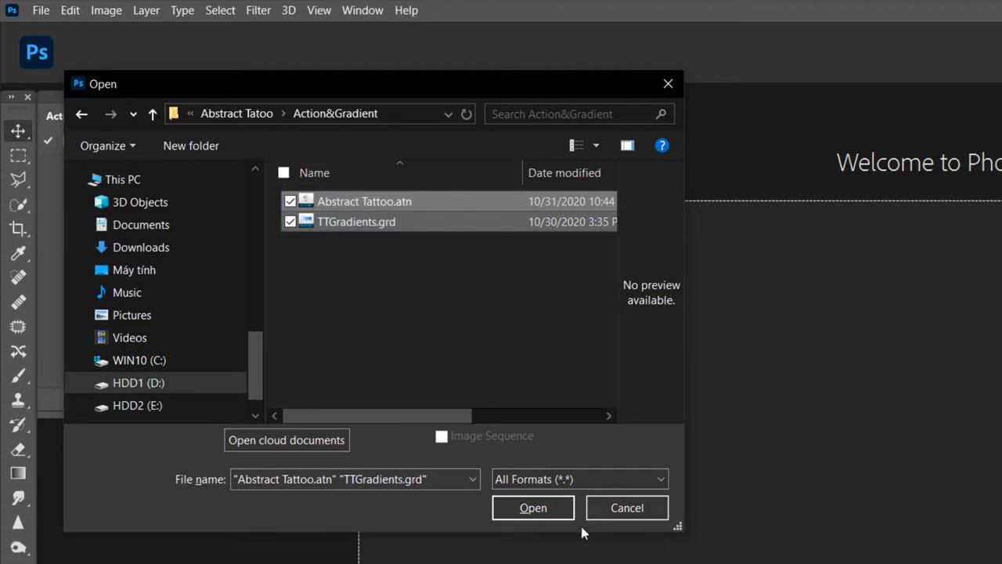
pyautogui.click(549, 512)
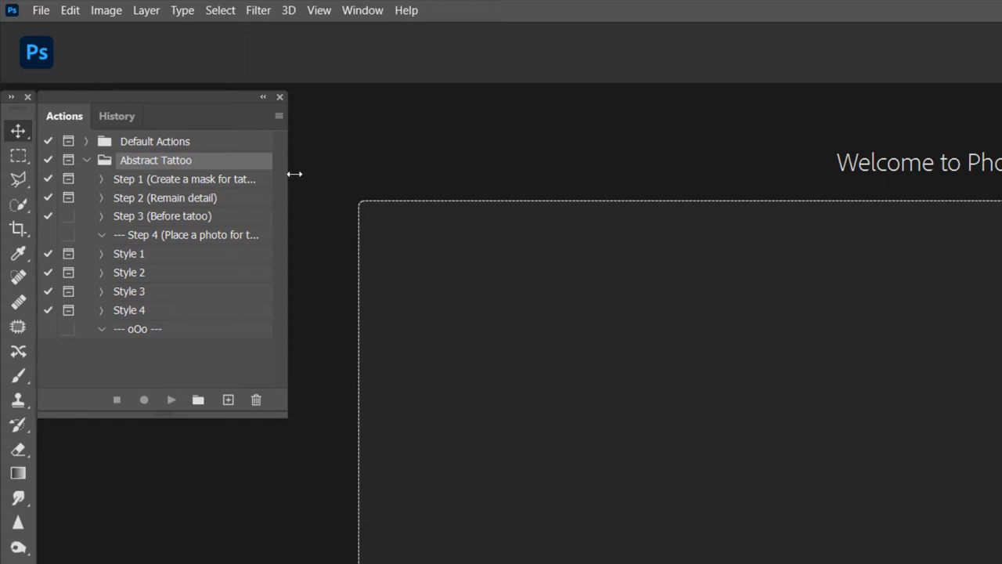
pyautogui.moveTo(287, 176); pyautogui.dragTo(328, 176)
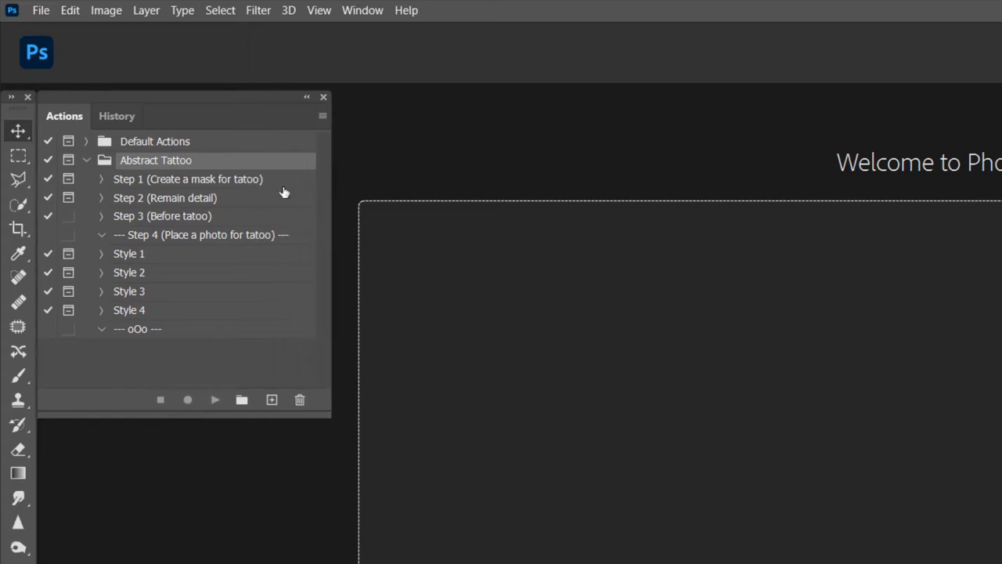
pyautogui.click(151, 180)
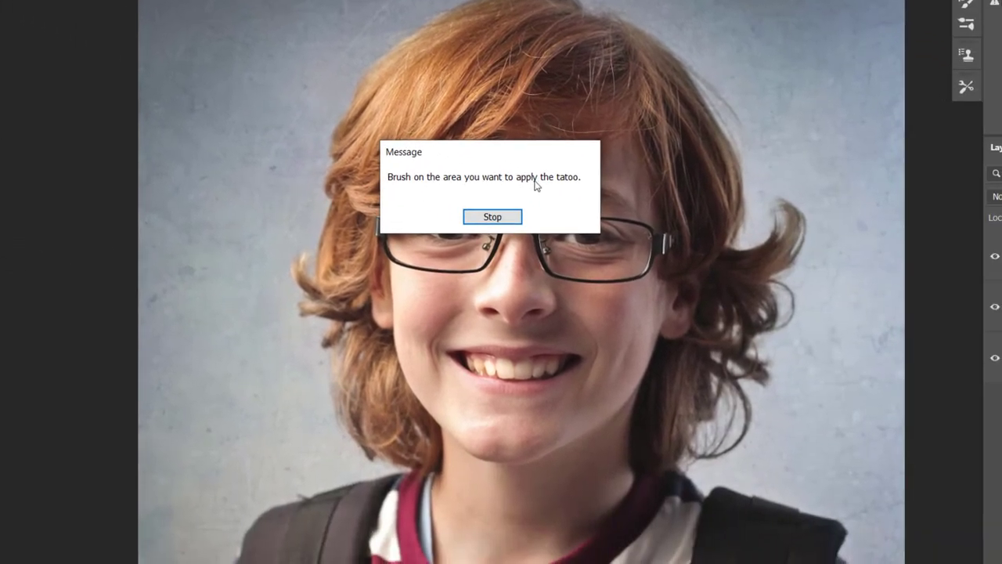
# Dismiss the Step 1 prompt and brush green over the boy's whole face.
pyautogui.click(507, 216)
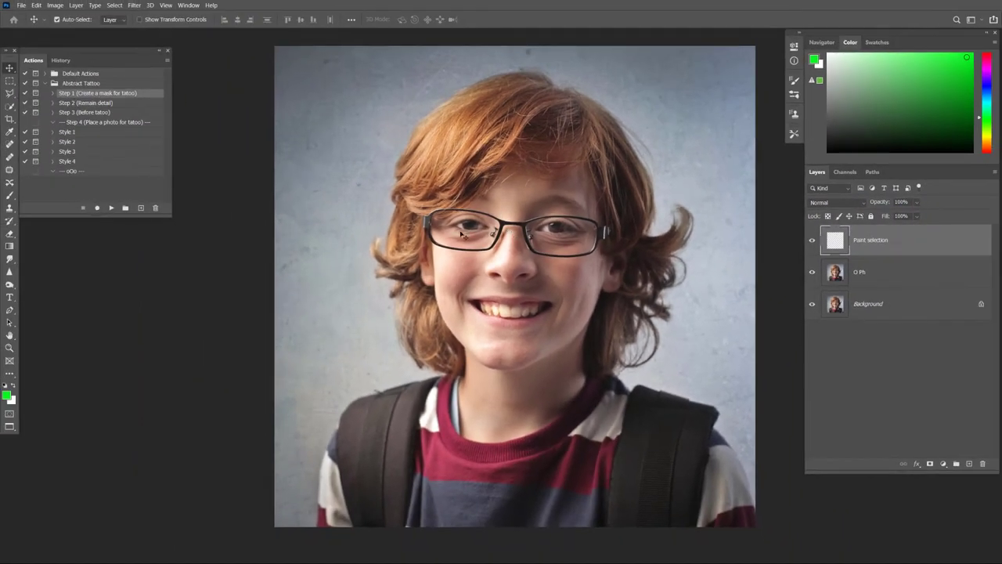
pyautogui.click(10, 196)
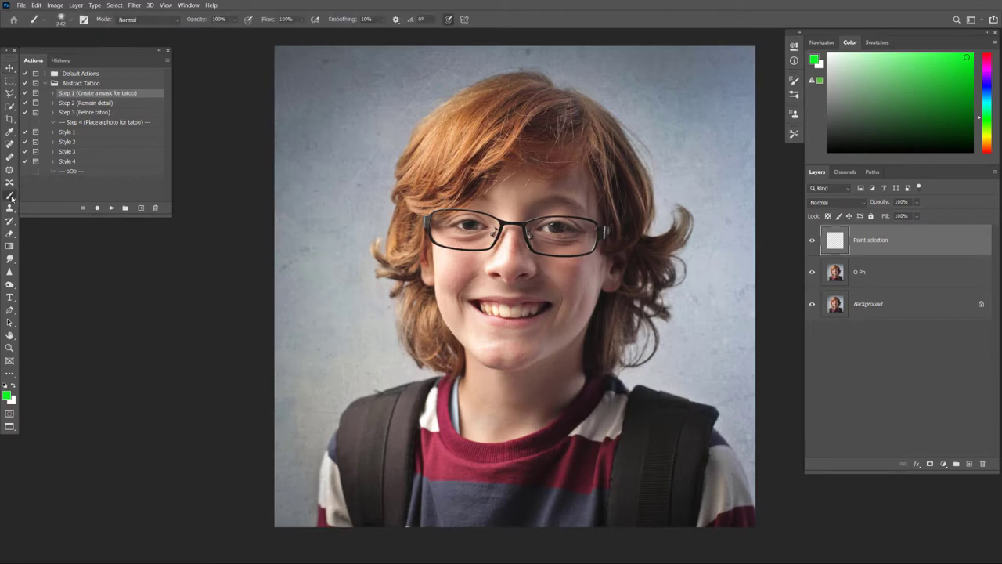
pyautogui.click(48, 196)
pyautogui.click(519, 231)
pyautogui.moveTo(519, 231)
pyautogui.mouseDown()
pyautogui.moveTo(521, 338)
pyautogui.moveTo(570, 332)
pyautogui.mouseUp()
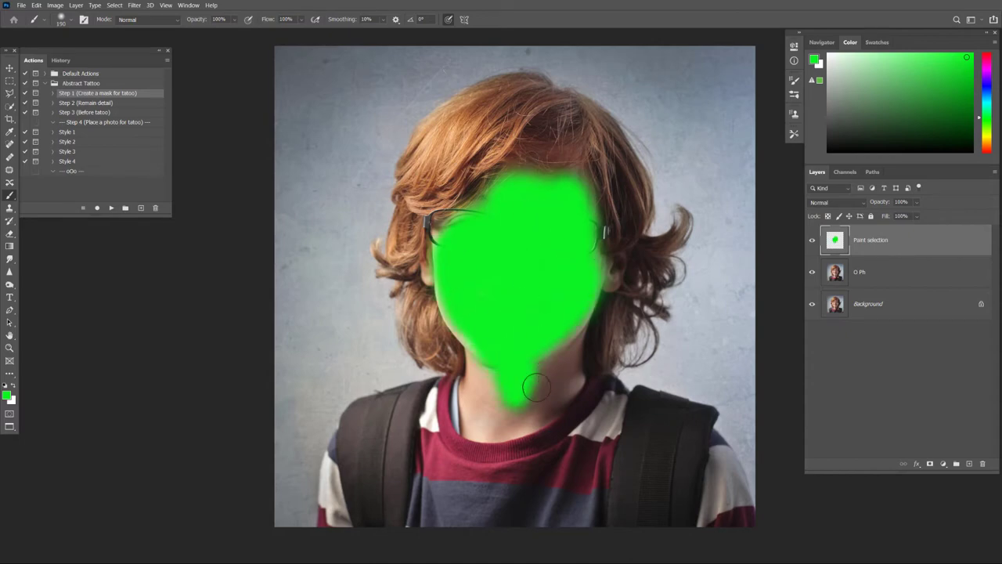
pyautogui.press('e')
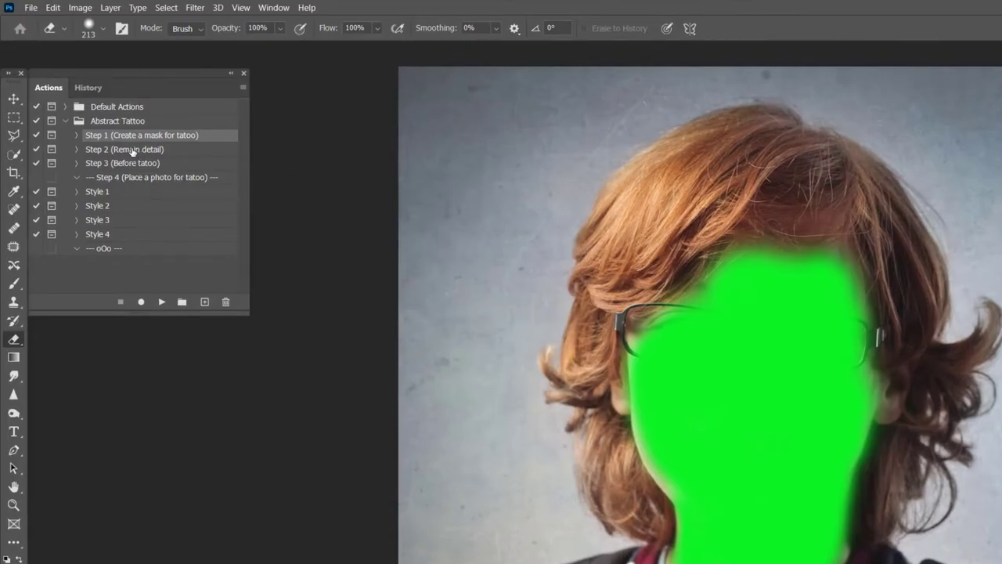
# Run Step 2 (Remain detail), dismiss its message, and switch to the Brush tool.
pyautogui.click(134, 151)
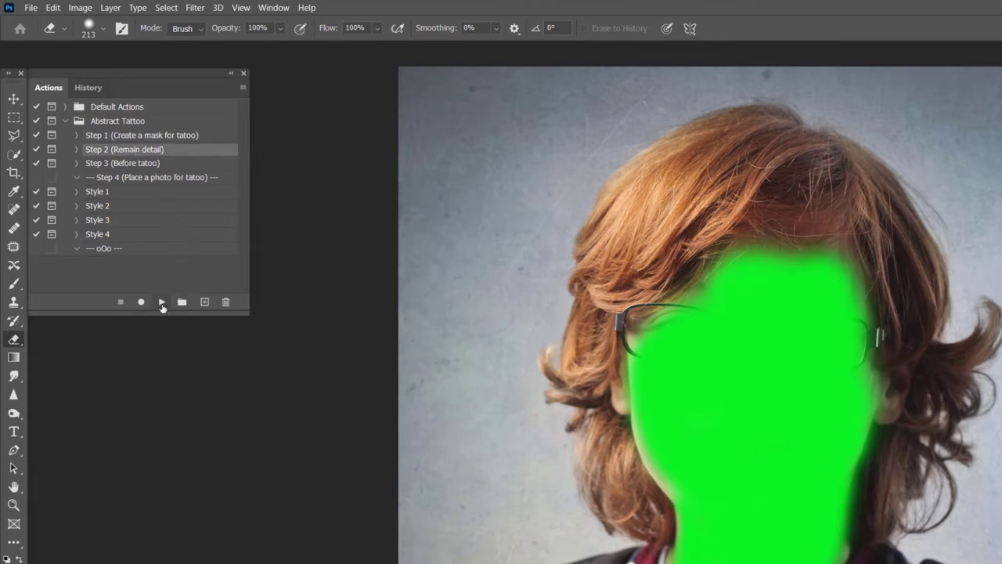
pyautogui.click(161, 302)
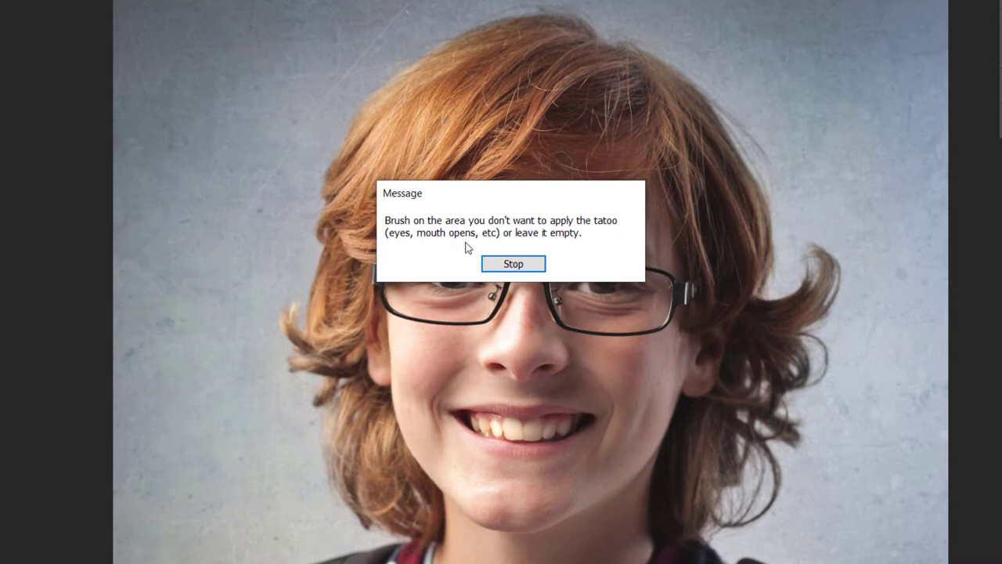
pyautogui.click(524, 261)
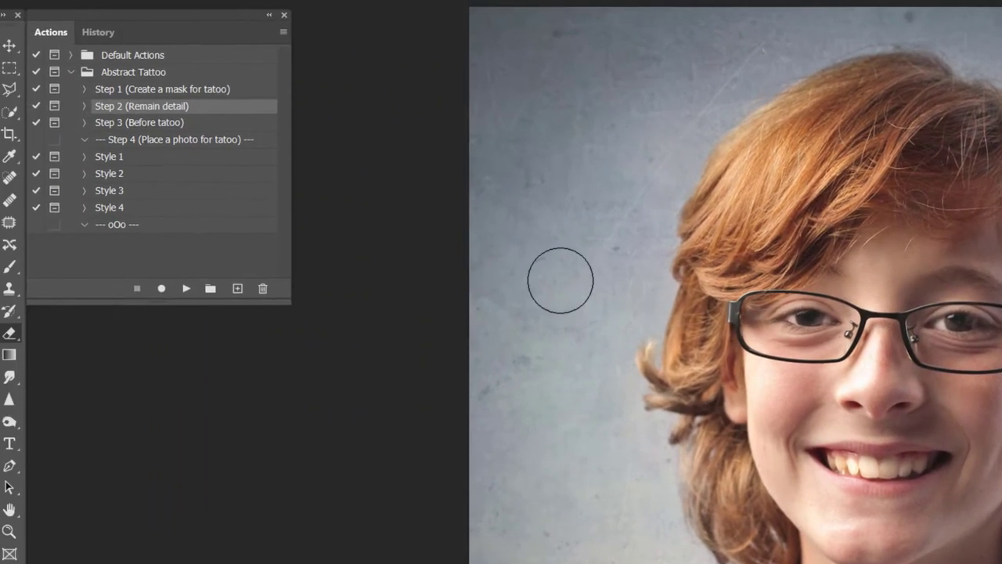
pyautogui.click(18, 267)
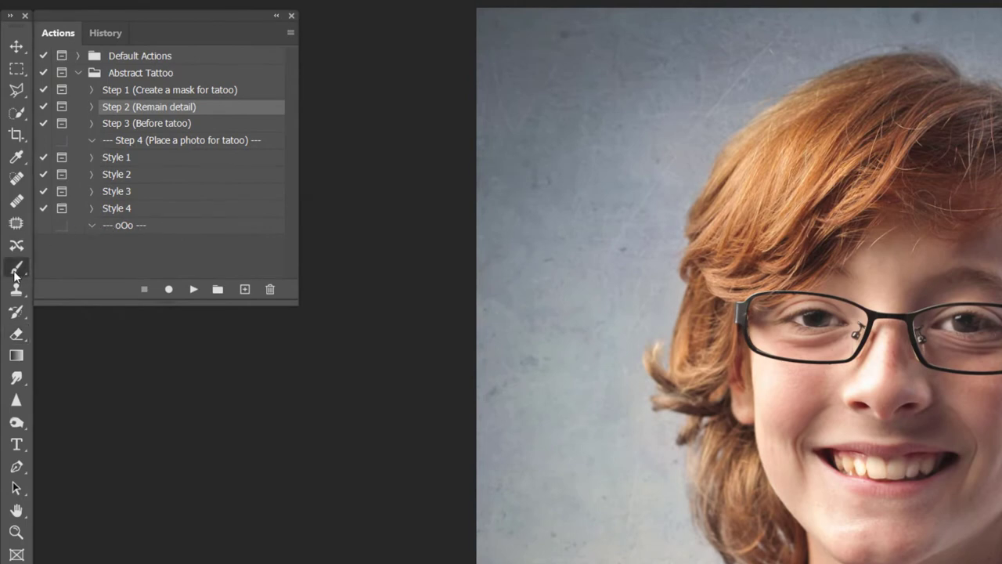
pyautogui.click(85, 268)
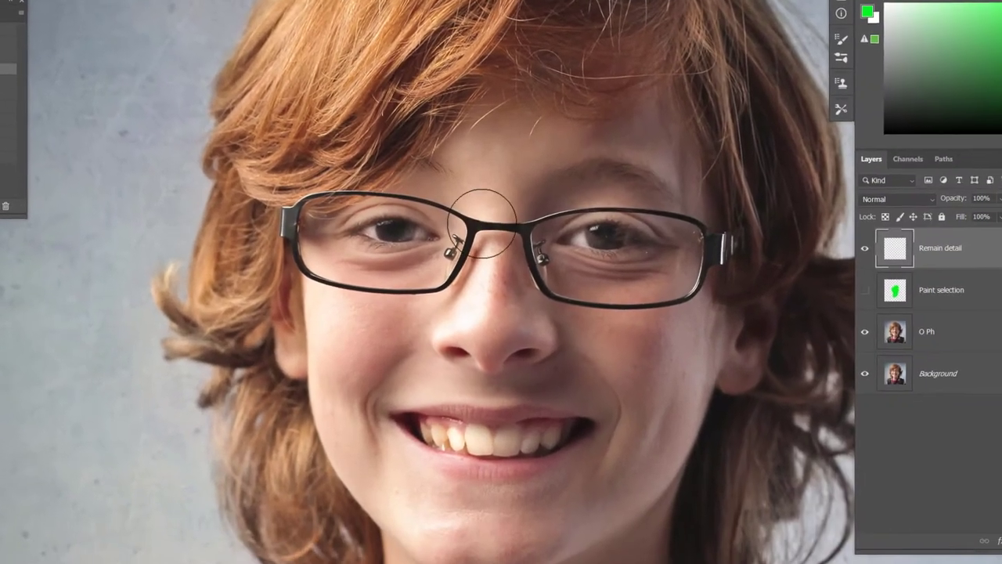
# Resize the brush and paint green over both eyes and the teeth.
pyautogui.keyDown('alt'); pyautogui.rightClick(463, 220); pyautogui.keyUp('alt')
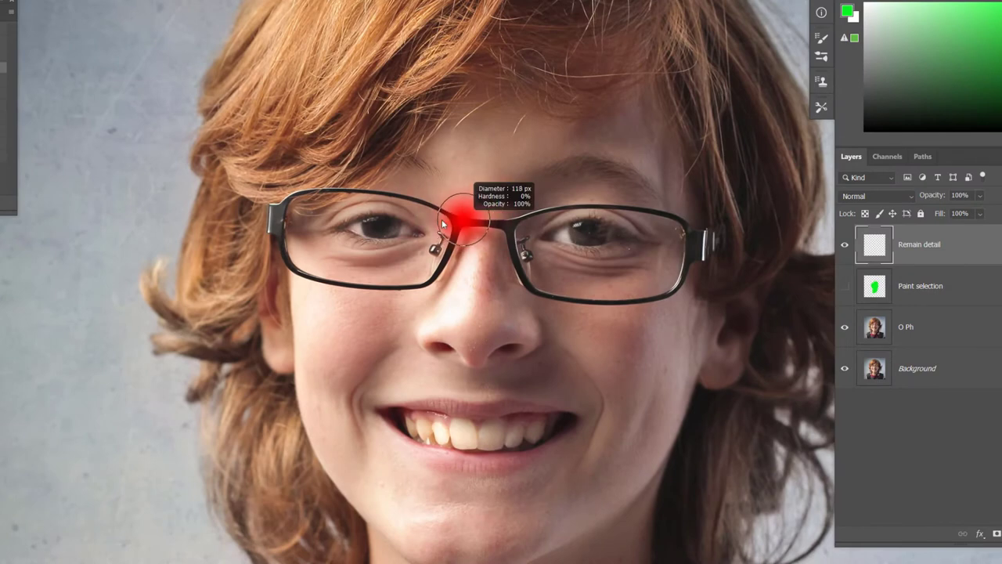
pyautogui.keyDown('alt'); pyautogui.rightClick(357, 226); pyautogui.keyUp('alt')
pyautogui.moveTo(344, 227)
pyautogui.mouseDown()
pyautogui.moveTo(420, 229)
pyautogui.moveTo(381, 227)
pyautogui.mouseUp()
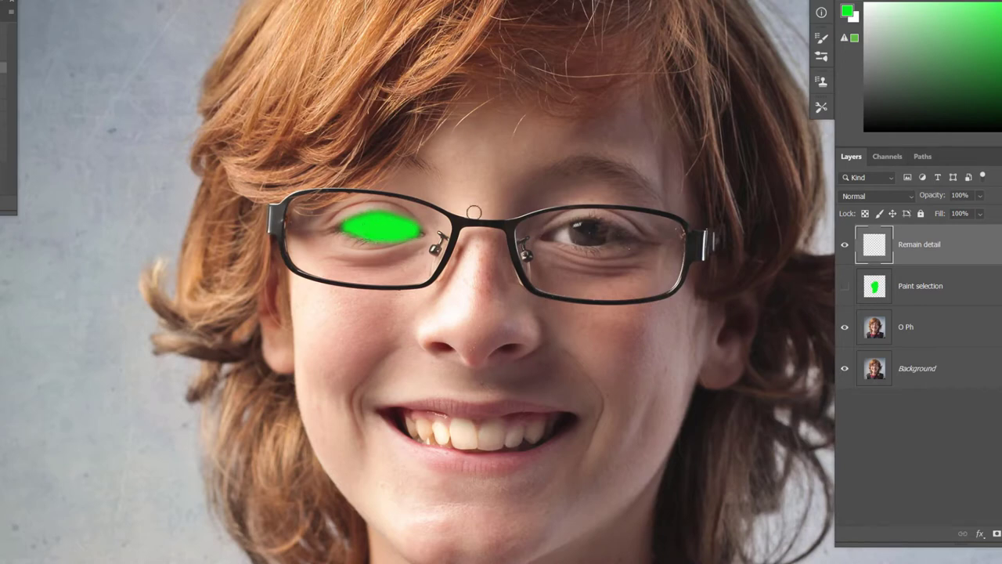
pyautogui.moveTo(552, 235)
pyautogui.mouseDown()
pyautogui.moveTo(593, 224)
pyautogui.moveTo(623, 233)
pyautogui.moveTo(574, 237)
pyautogui.mouseUp()
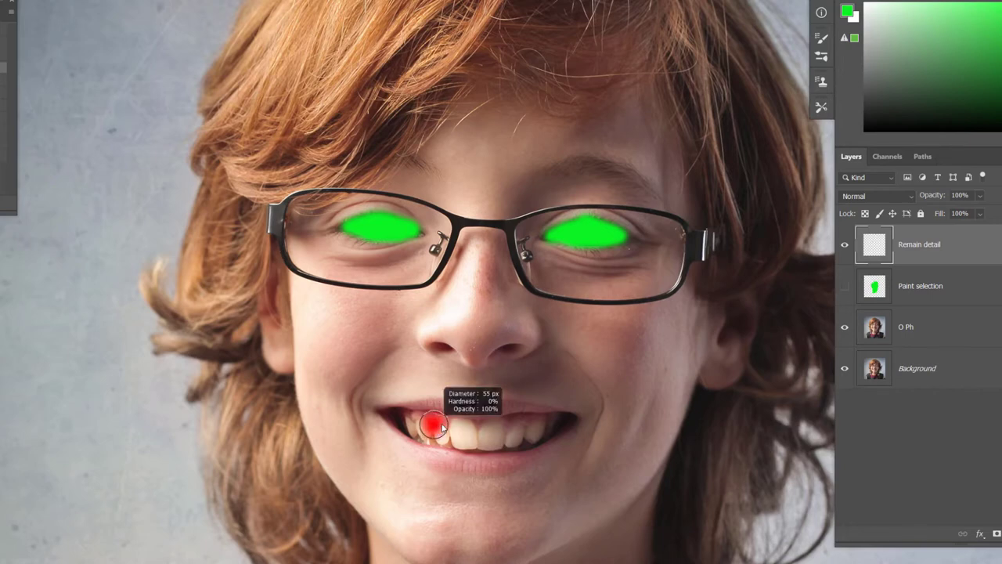
pyautogui.moveTo(392, 416)
pyautogui.mouseDown()
pyautogui.moveTo(493, 428)
pyautogui.moveTo(562, 423)
pyautogui.mouseUp()
pyautogui.moveTo(405, 425)
pyautogui.mouseDown()
pyautogui.moveTo(494, 438)
pyautogui.moveTo(557, 420)
pyautogui.mouseUp()
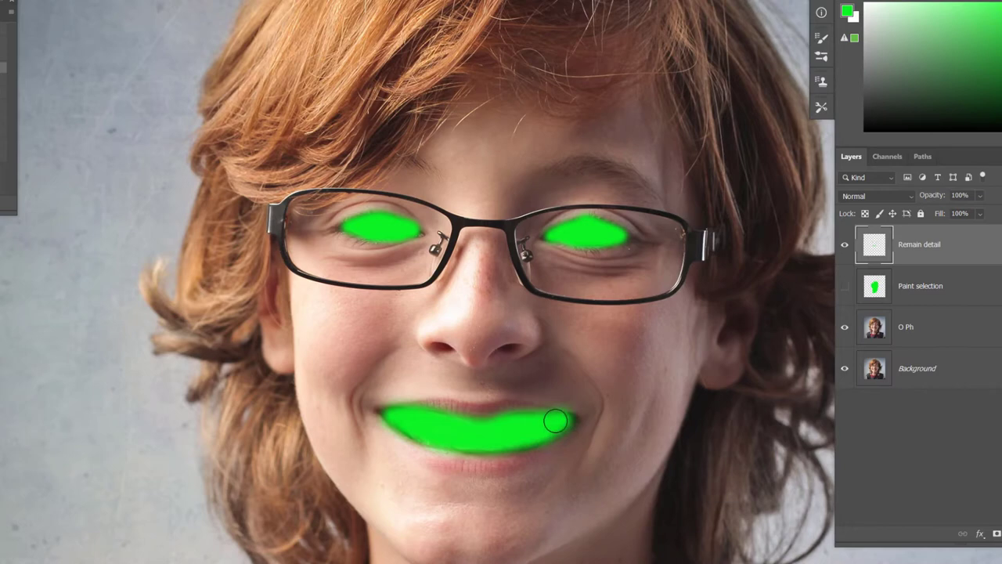
pyautogui.keyDown('alt'); pyautogui.click(599, 337); pyautogui.keyUp('alt')
pyautogui.moveTo(564, 351); pyautogui.dragTo(523, 305)
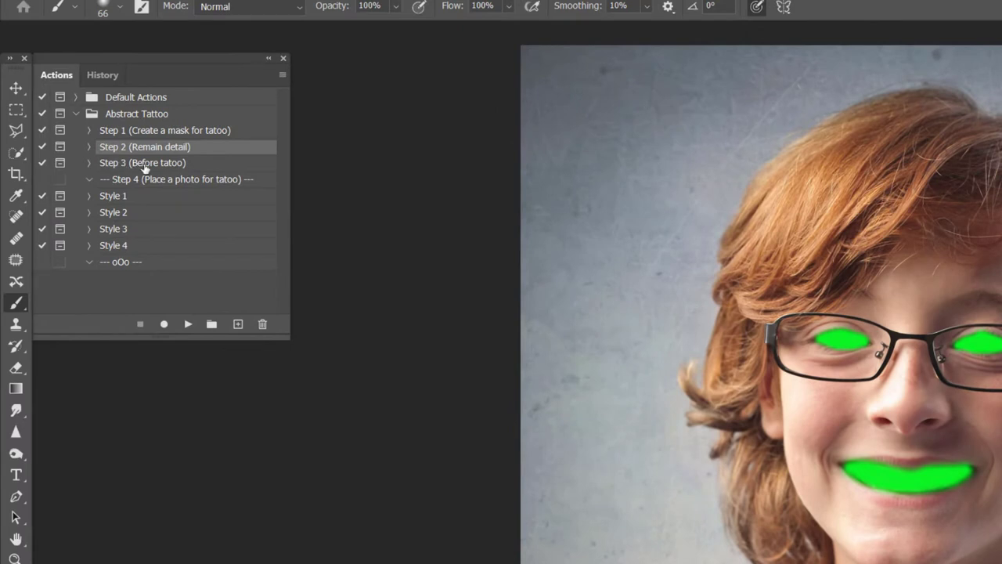
# Run Step 3 (Before tatoo), continue past its message, and select Style 1.
pyautogui.click(145, 165)
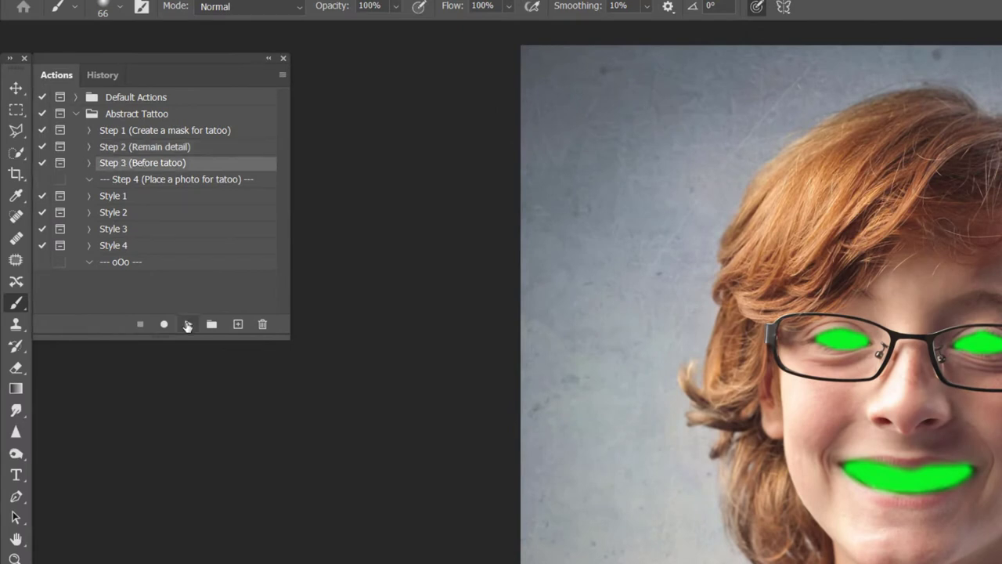
pyautogui.click(188, 323)
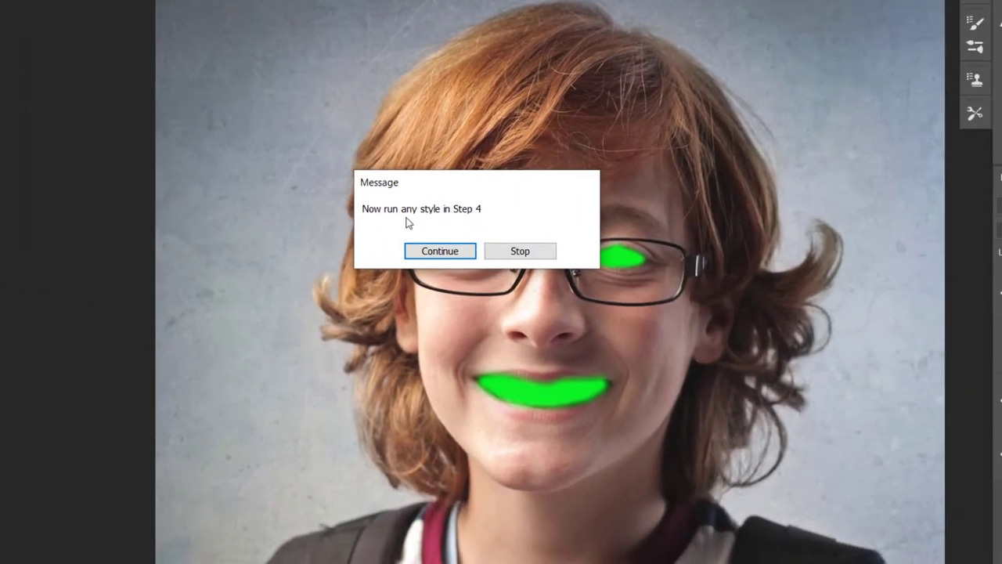
pyautogui.click(443, 253)
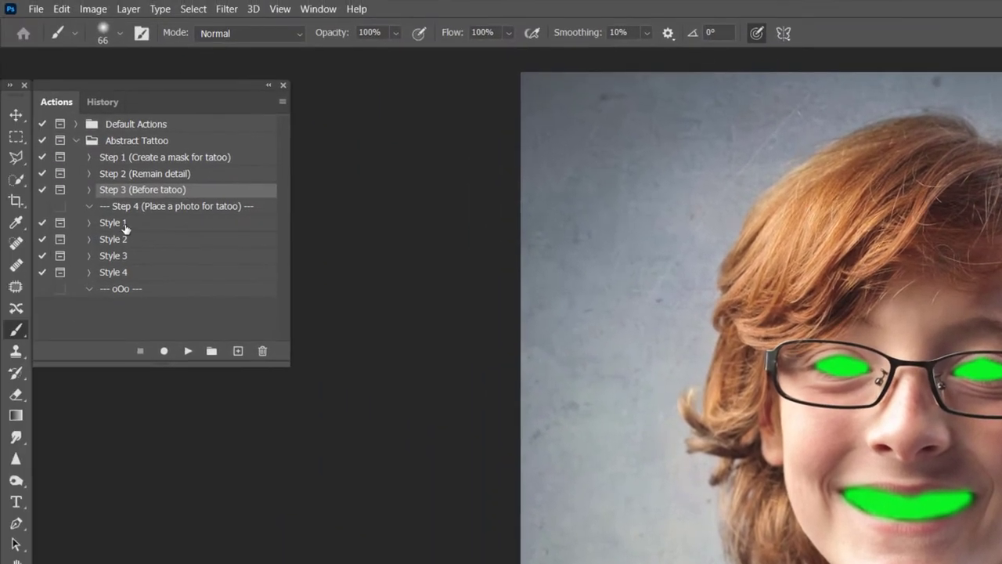
pyautogui.click(123, 224)
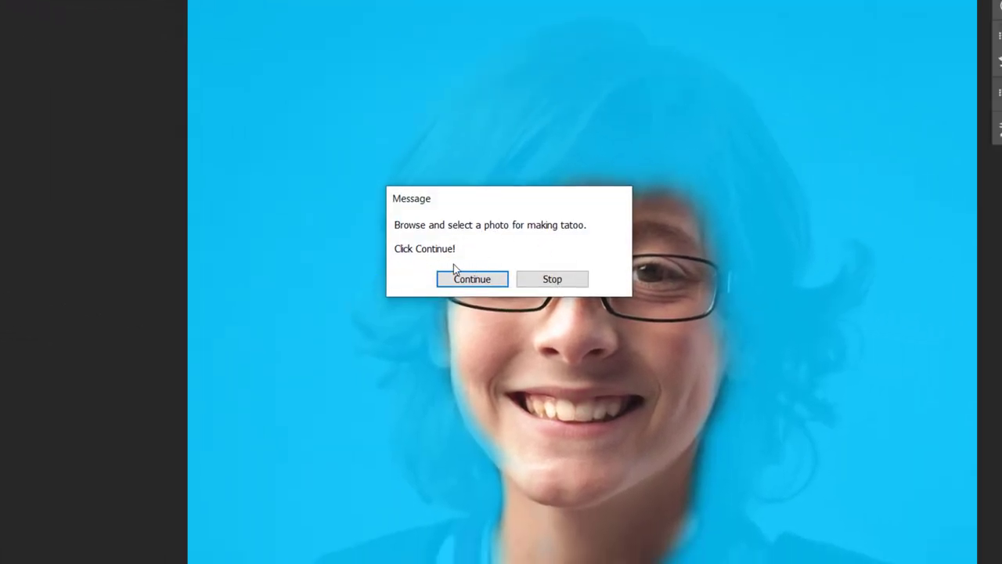
# Place the paint-splash photo shutterstock_96046679.jpg into the document.
pyautogui.click(472, 280)
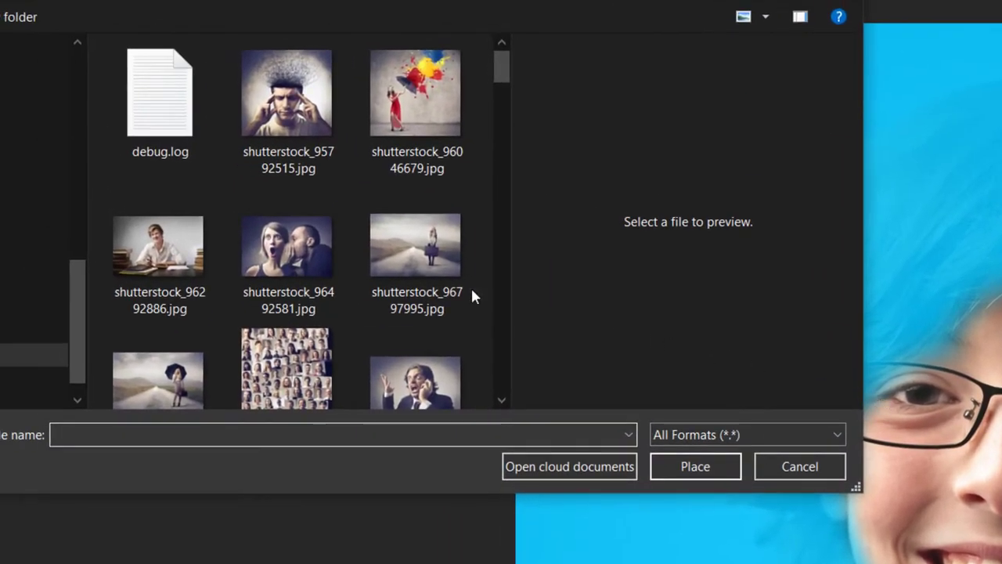
pyautogui.scroll(-1, 423, 307)
pyautogui.scroll(1, 425, 306)
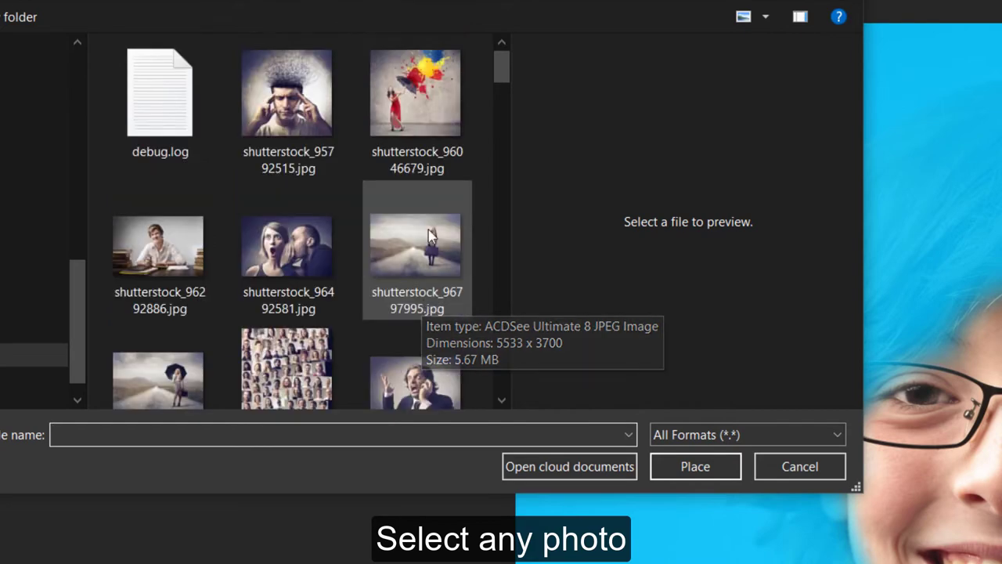
pyautogui.click(404, 93)
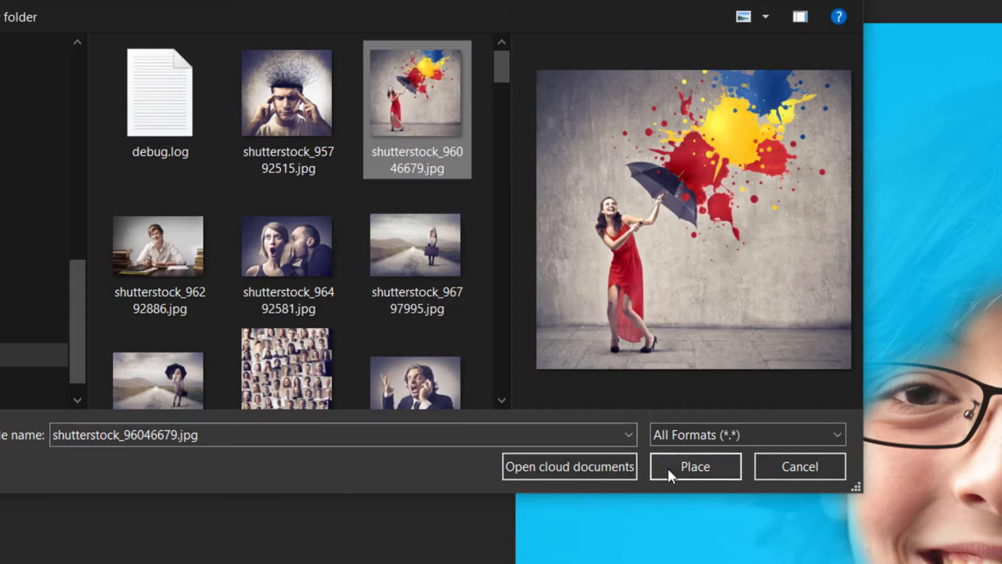
pyautogui.click(692, 471)
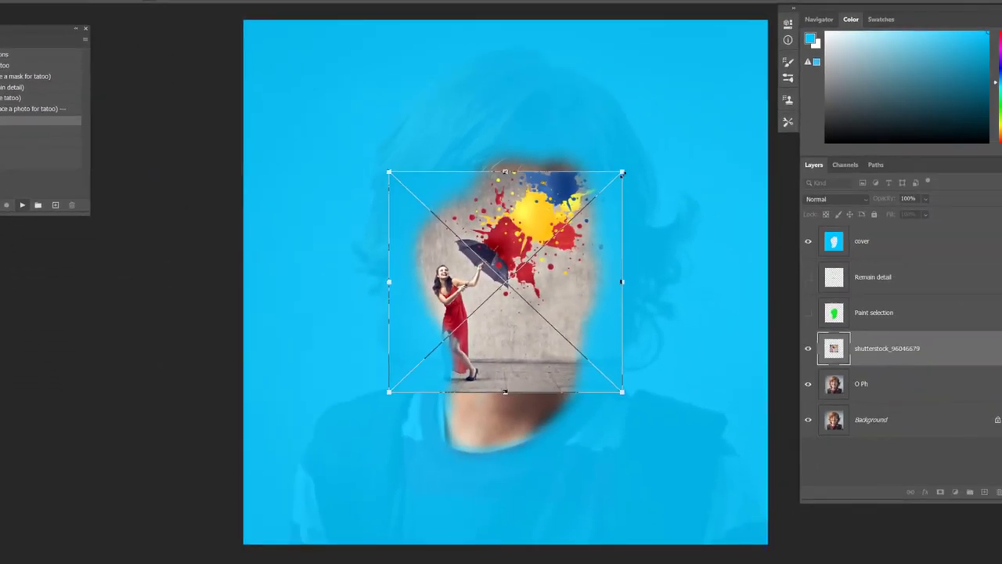
# Scale the placed photo to about 163%, nudge it right, and commit.
pyautogui.moveTo(621, 172); pyautogui.dragTo(689, 106)
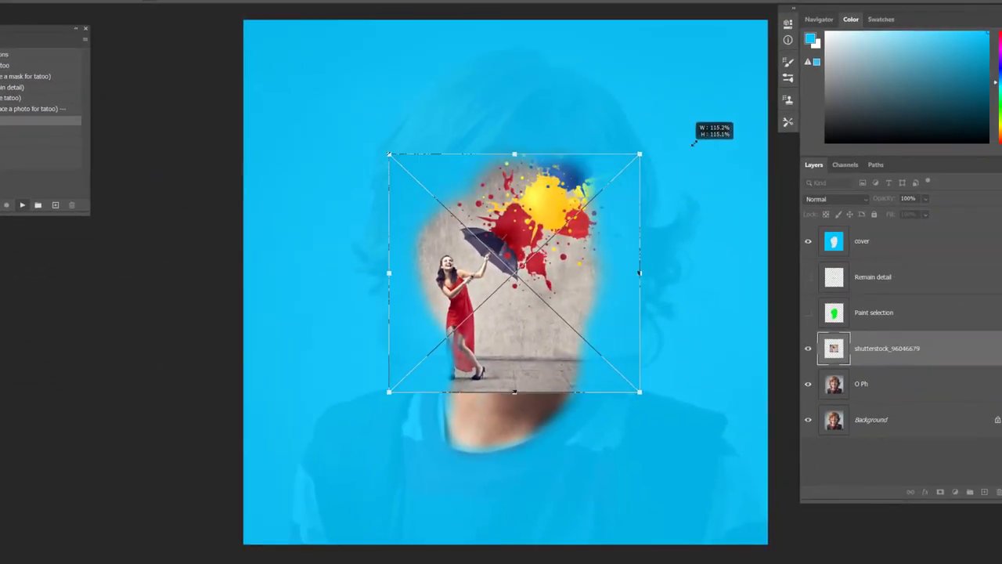
pyautogui.moveTo(386, 392); pyautogui.dragTo(310, 467)
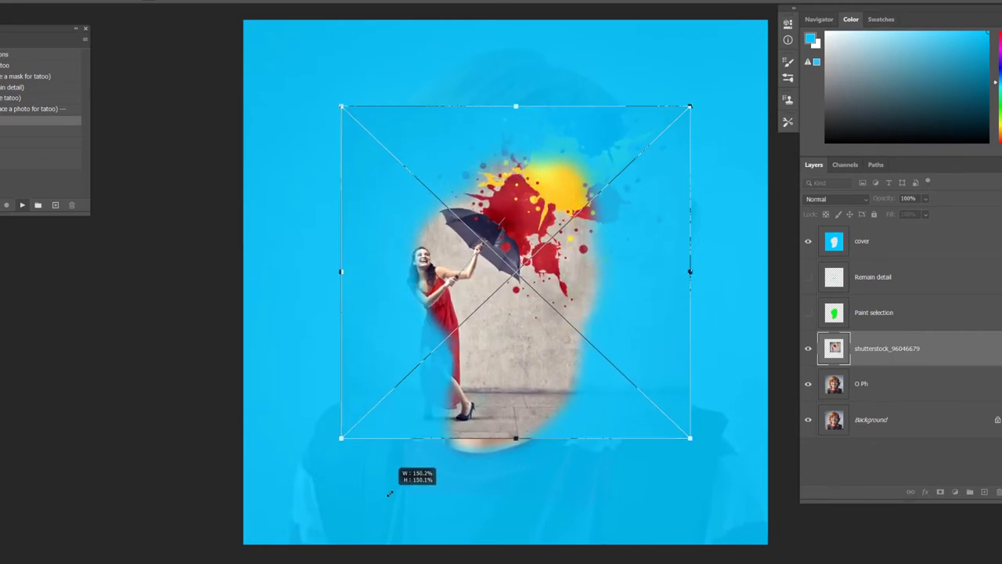
pyautogui.moveTo(494, 430); pyautogui.dragTo(526, 433)
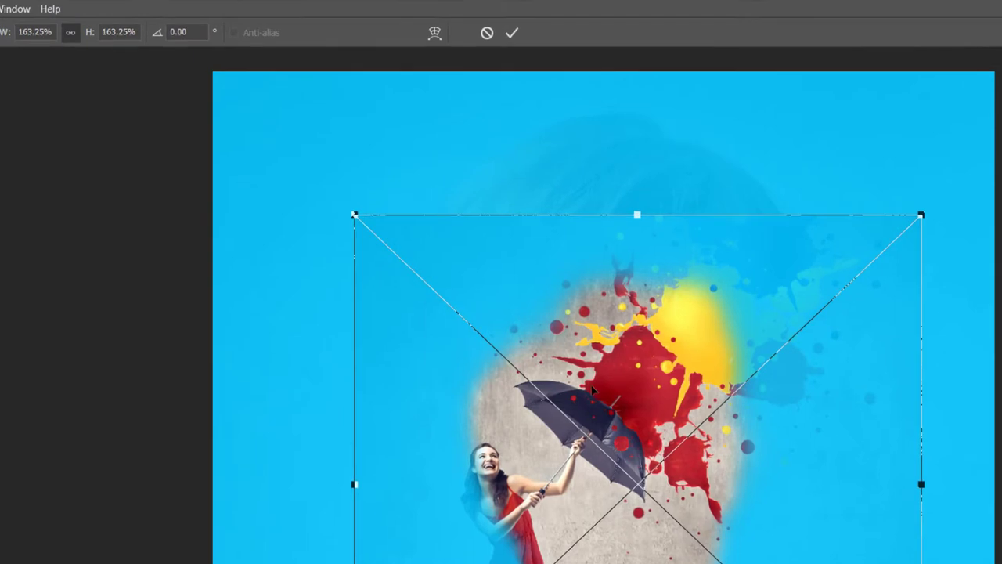
pyautogui.click(513, 33)
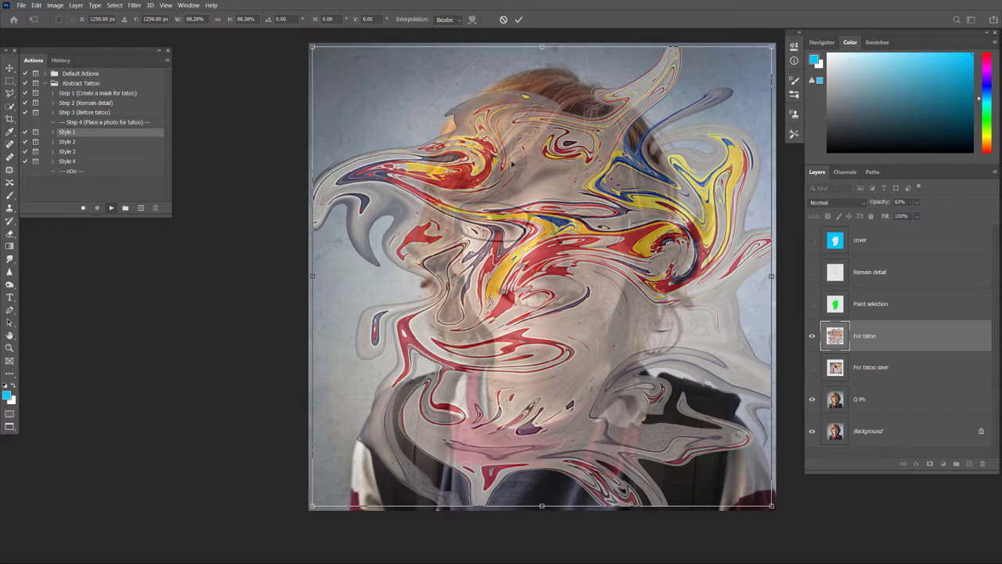
# Move the swirl layer over the face, rotate it about -26°, and commit.
pyautogui.moveTo(562, 266)
pyautogui.mouseDown()
pyautogui.moveTo(650, 285)
pyautogui.moveTo(580, 291)
pyautogui.mouseUp()
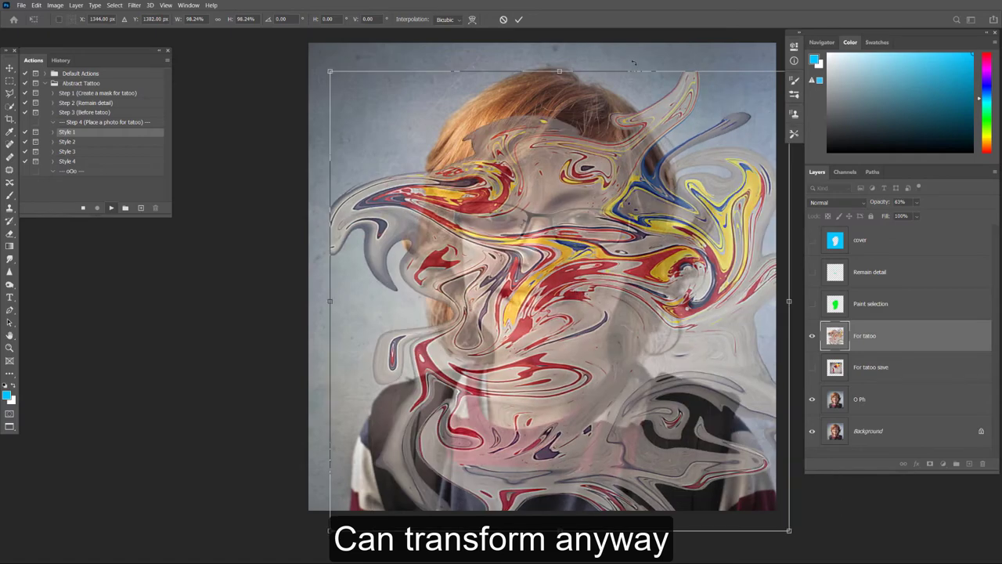
pyautogui.moveTo(633, 62); pyautogui.dragTo(532, 49)
pyautogui.moveTo(540, 118)
pyautogui.mouseDown()
pyautogui.moveTo(587, 288)
pyautogui.moveTo(581, 240)
pyautogui.mouseUp()
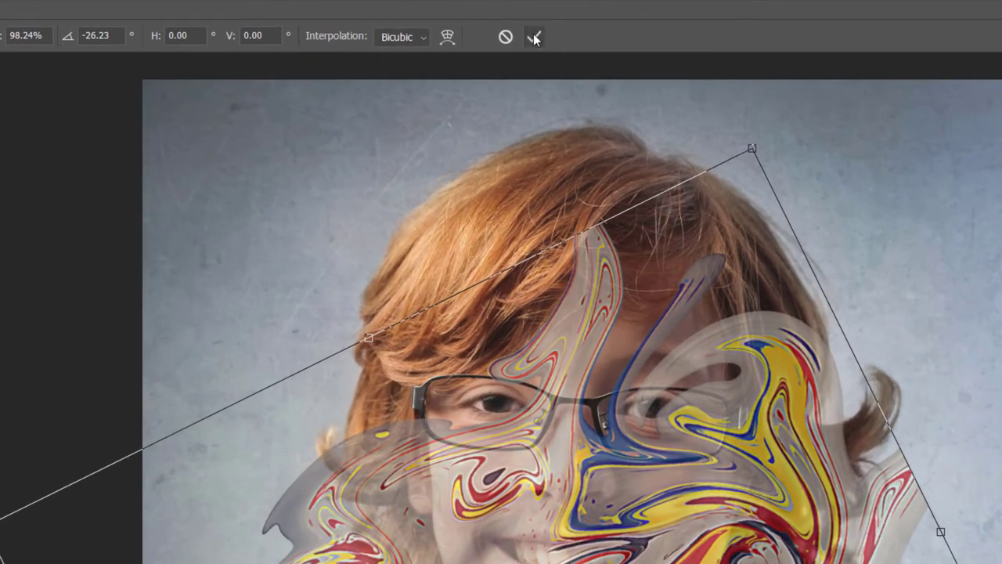
pyautogui.click(533, 37)
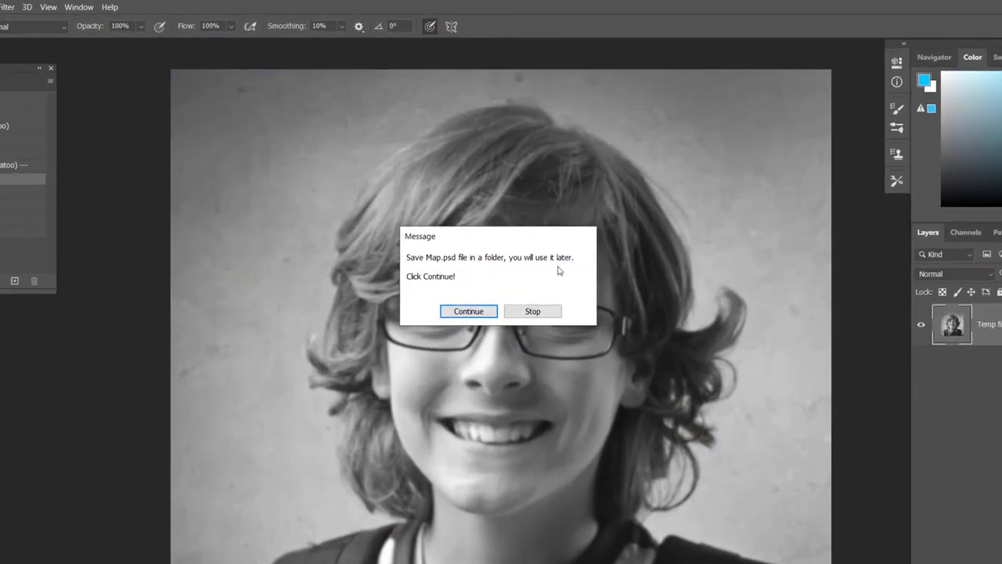
# Save Map.psd in the Temp folder, replacing the existing file, with default format options.
pyautogui.click(461, 309)
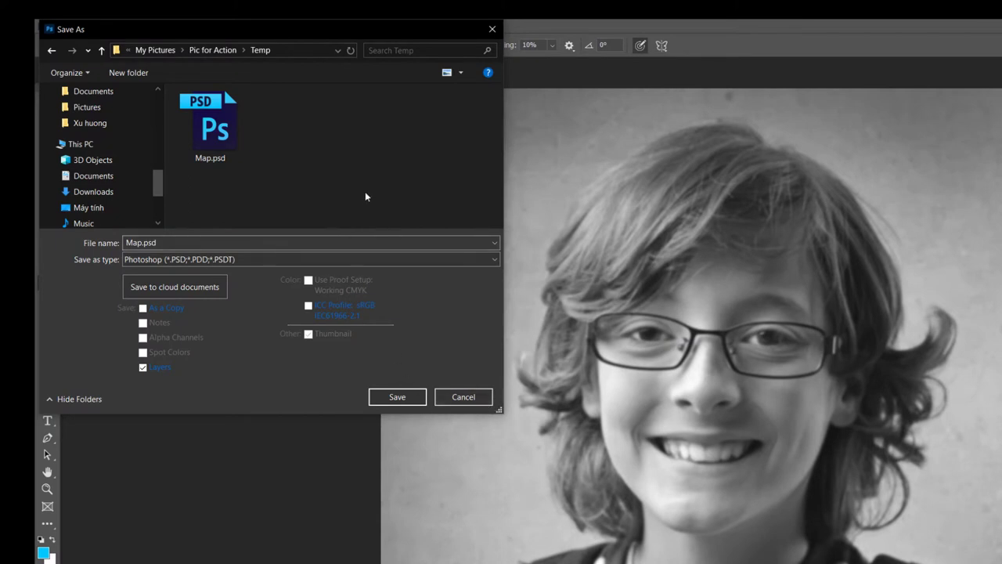
pyautogui.click(398, 395)
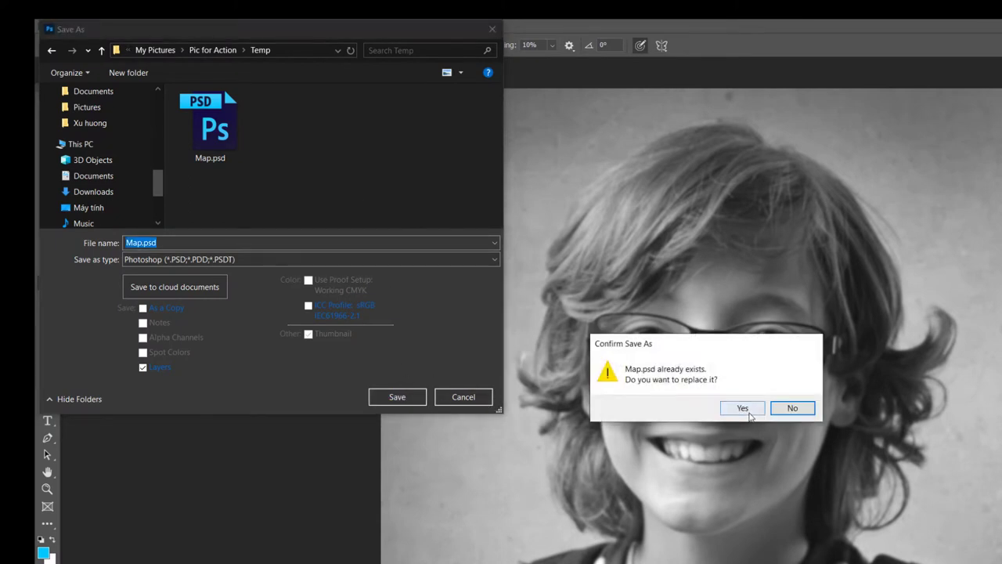
pyautogui.click(742, 408)
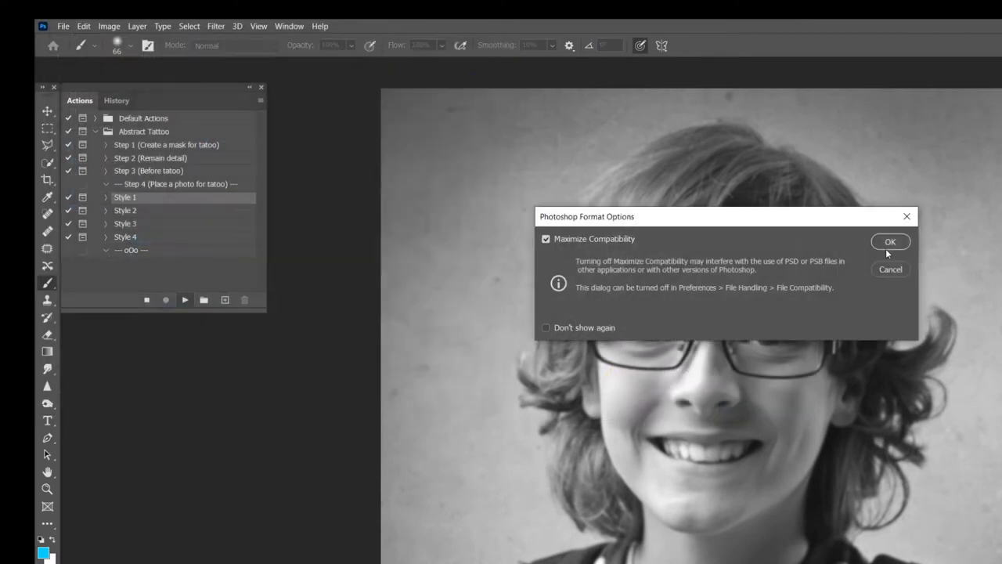
pyautogui.click(890, 243)
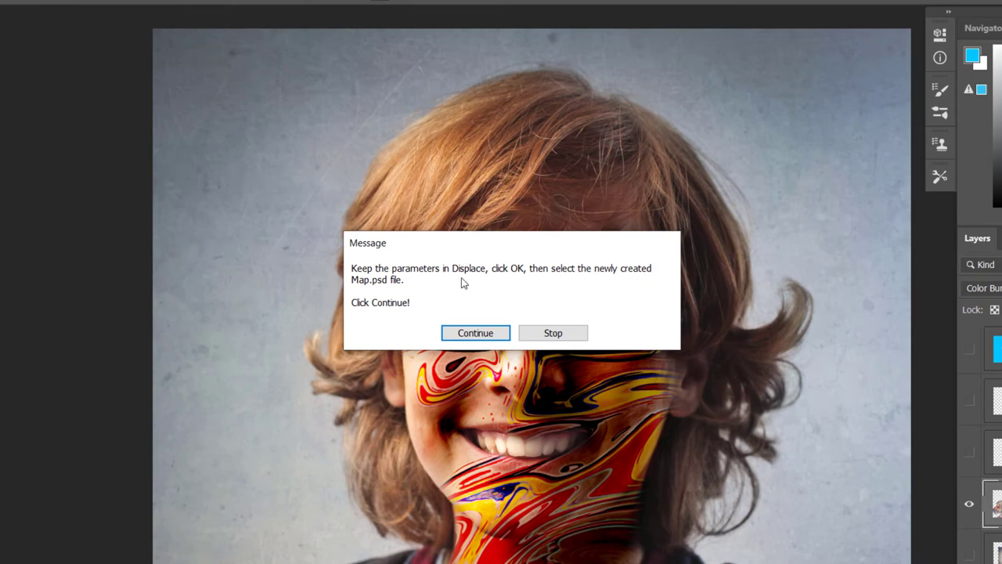
# Apply Displace at the default 5/5 scale using Map.psd as the displacement map.
pyautogui.click(475, 333)
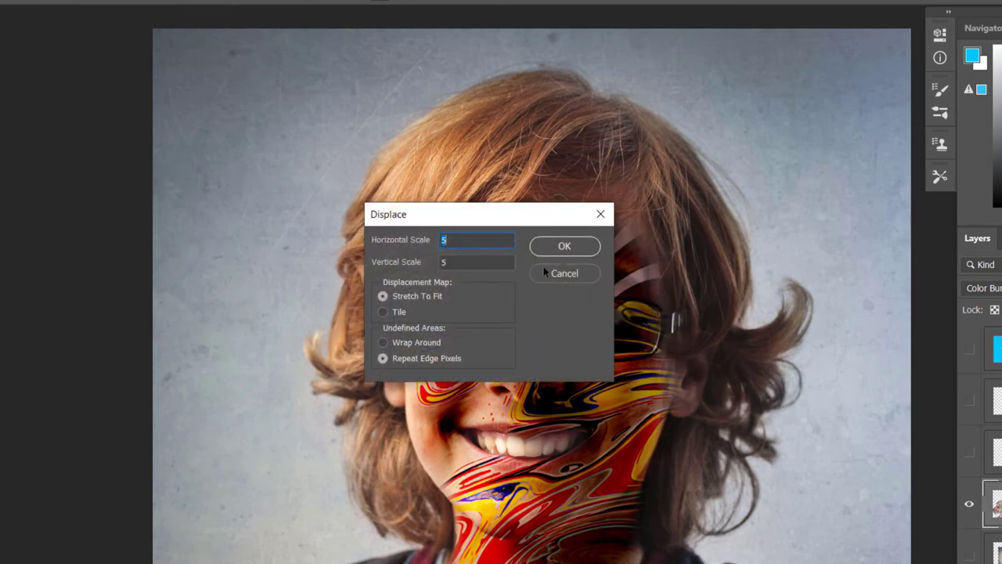
pyautogui.click(565, 247)
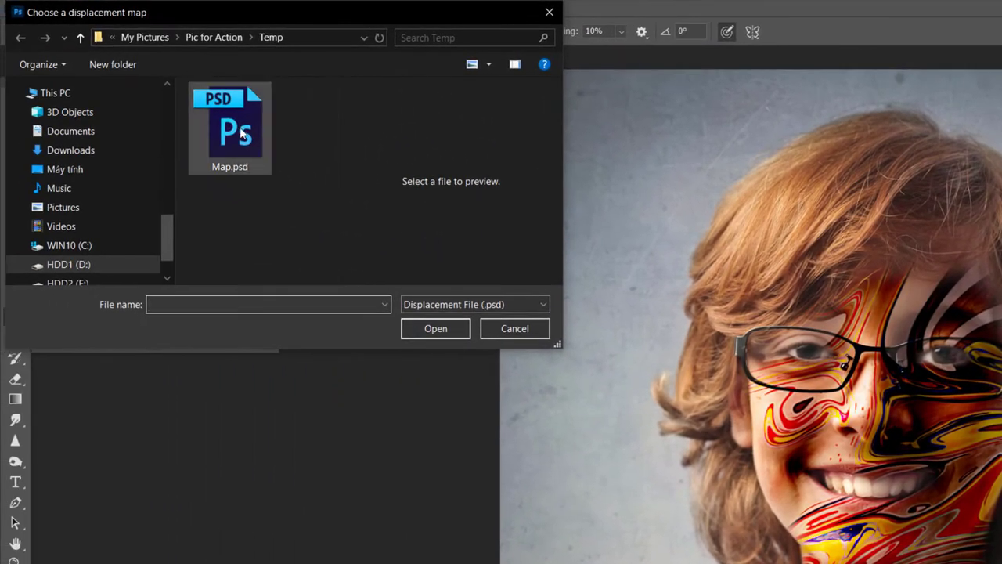
pyautogui.click(243, 135)
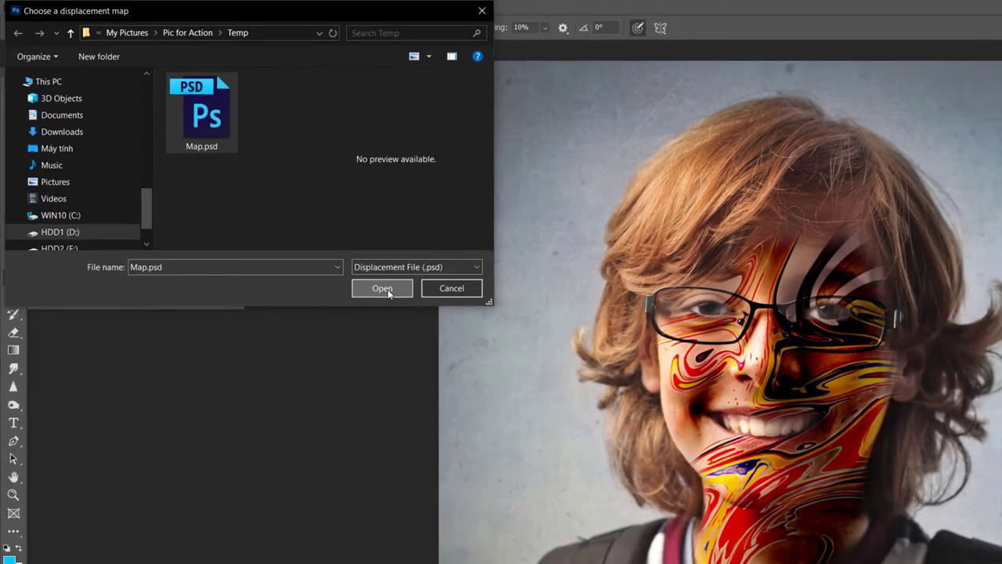
pyautogui.click(387, 289)
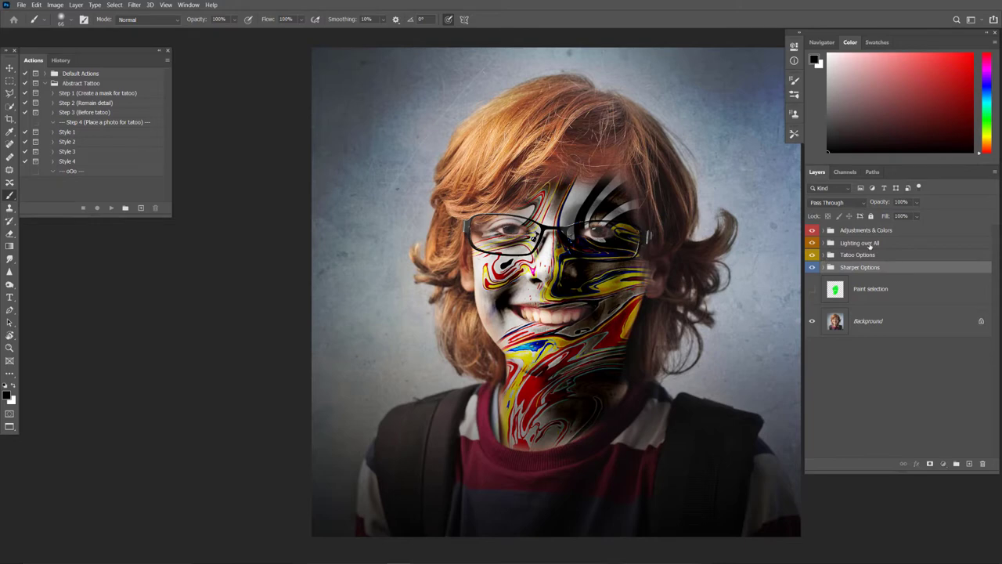
# Expand Lighting over All and toggle Top Light, Bottom Dark and Dark Around to compare.
pyautogui.click(871, 245)
pyautogui.click(831, 243)
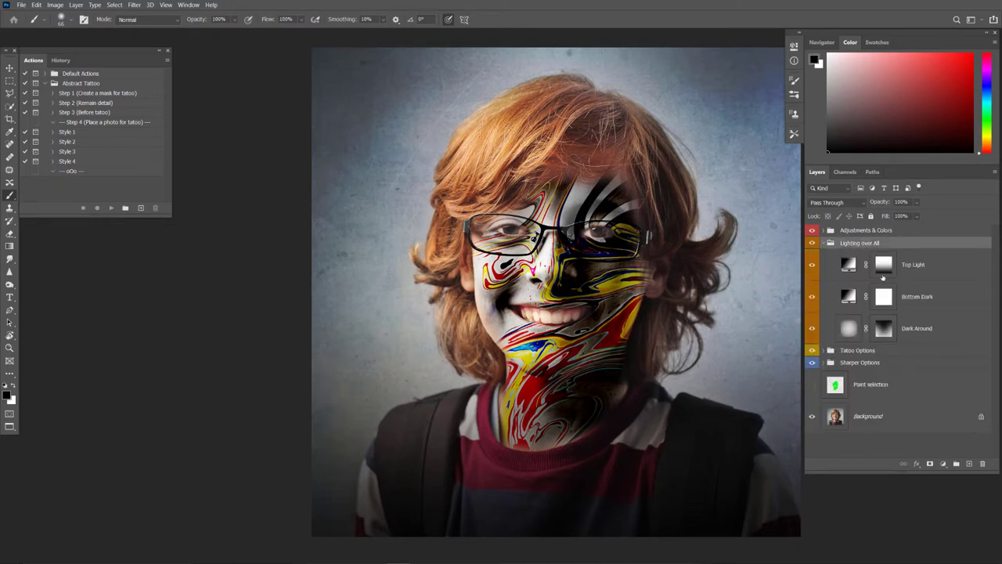
pyautogui.click(813, 243)
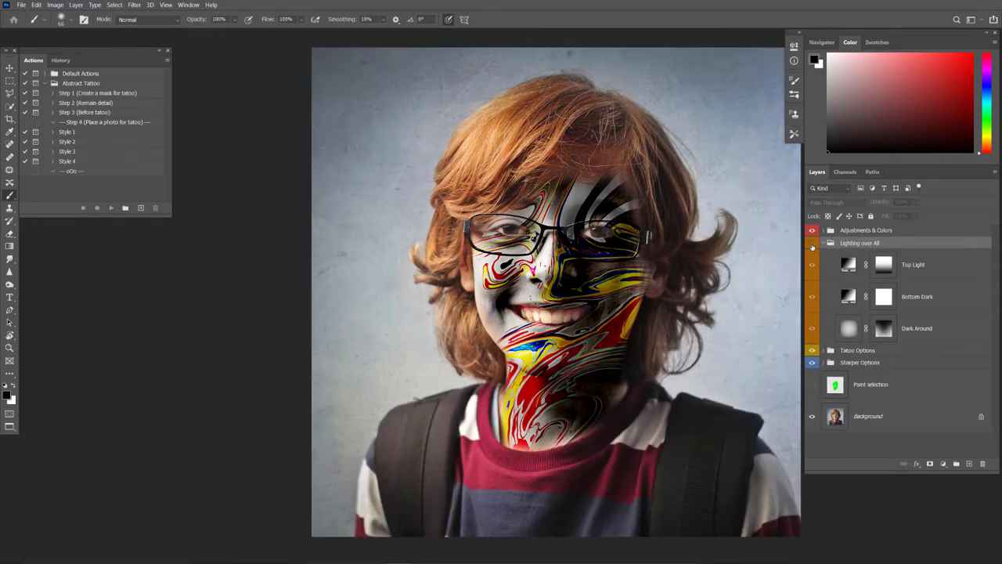
pyautogui.click(813, 244)
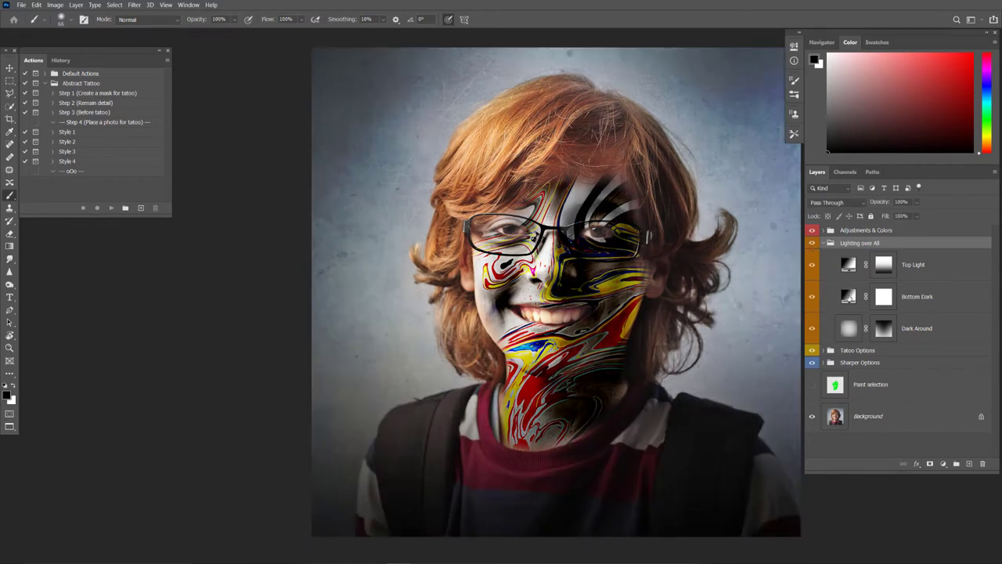
pyautogui.click(852, 268)
pyautogui.click(812, 265)
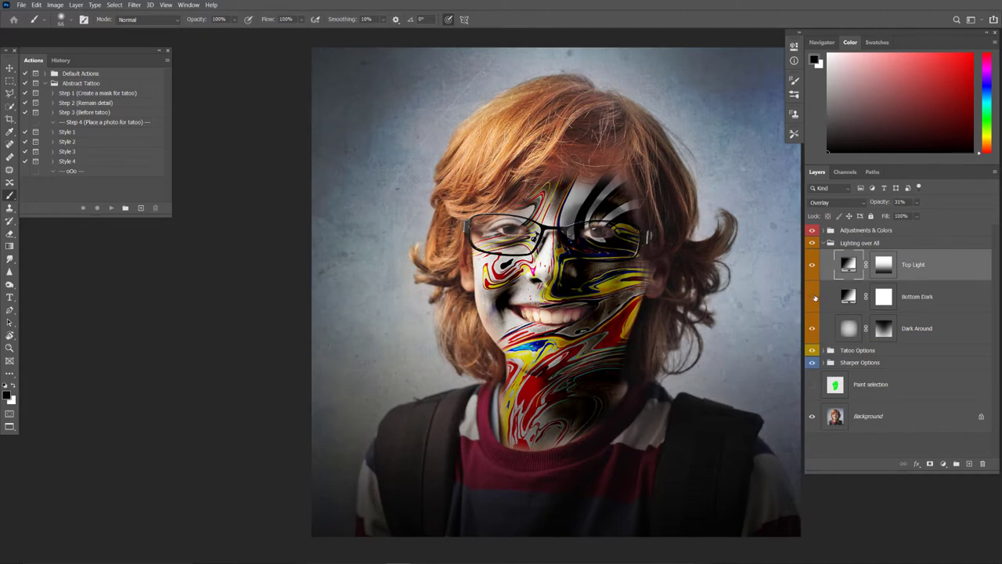
pyautogui.click(812, 297)
pyautogui.click(813, 329)
pyautogui.click(813, 329)
# Drag the Bottom Dark gradient upward to darken the lower portrait and confirm.
pyautogui.doubleClick(848, 296)
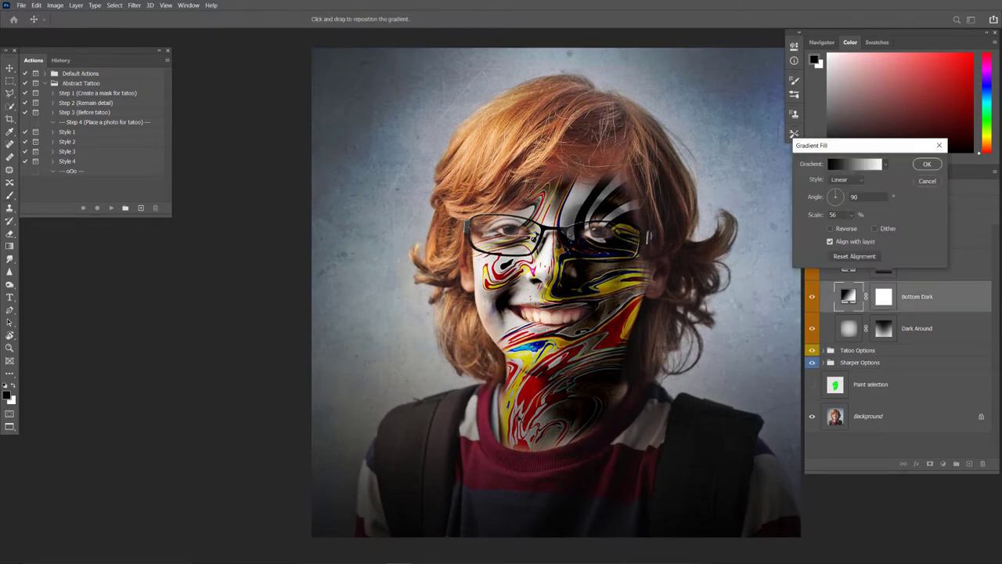
pyautogui.moveTo(534, 368)
pyautogui.mouseDown()
pyautogui.moveTo(548, 235)
pyautogui.moveTo(456, 489)
pyautogui.mouseUp()
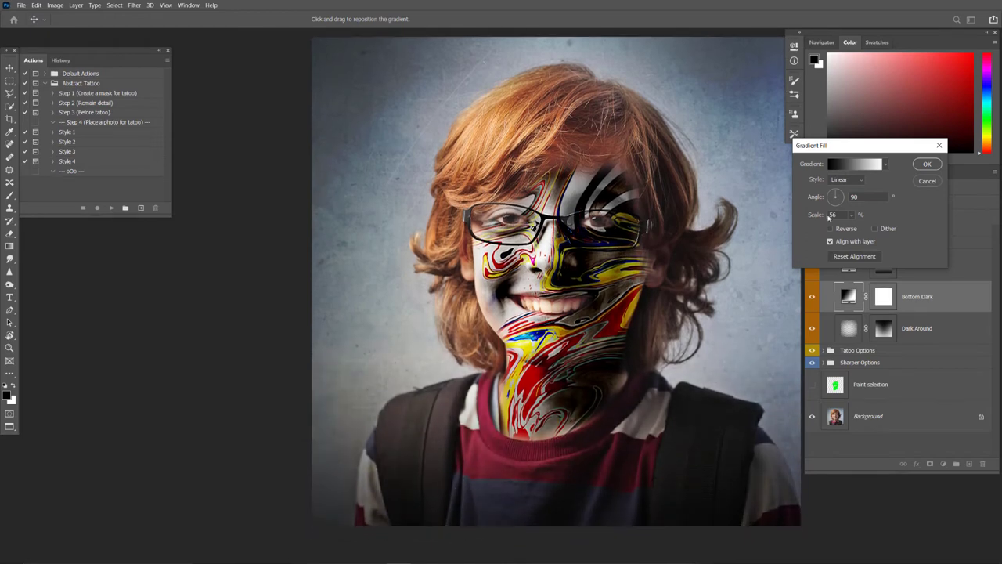
pyautogui.click(926, 164)
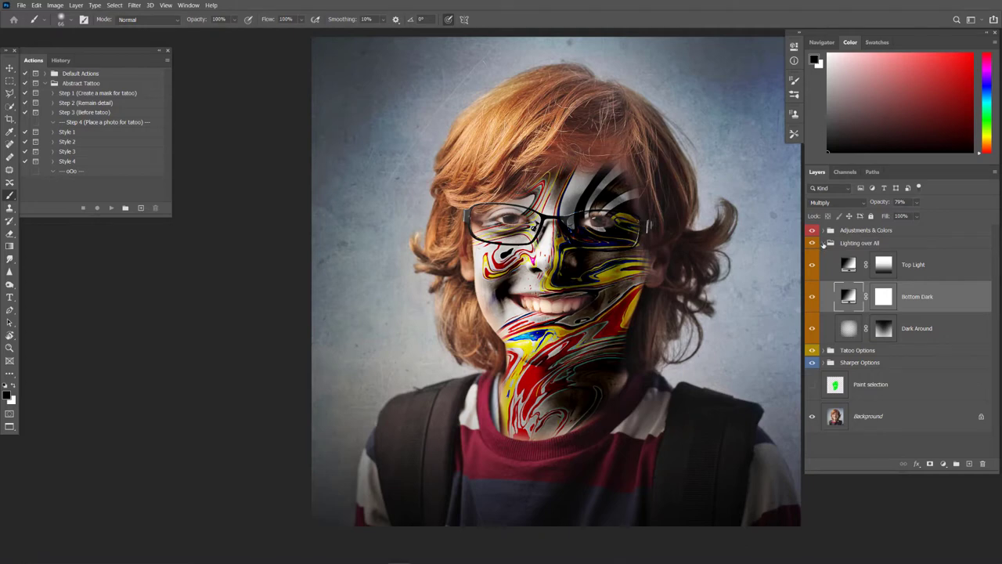
# In Sharper Options, hide Small and Large Sharpen and turn on Medium Sharpen.
pyautogui.click(824, 244)
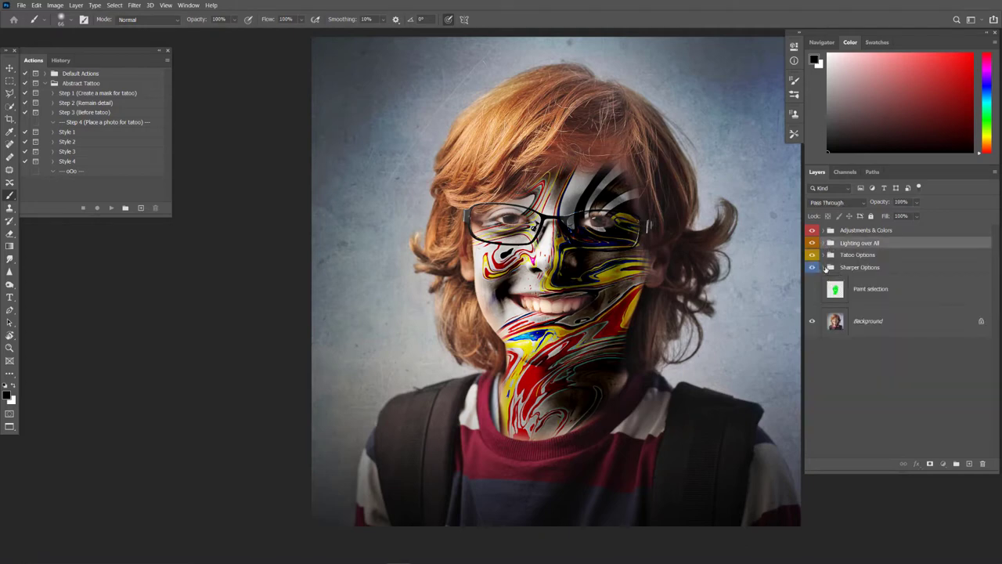
pyautogui.click(823, 267)
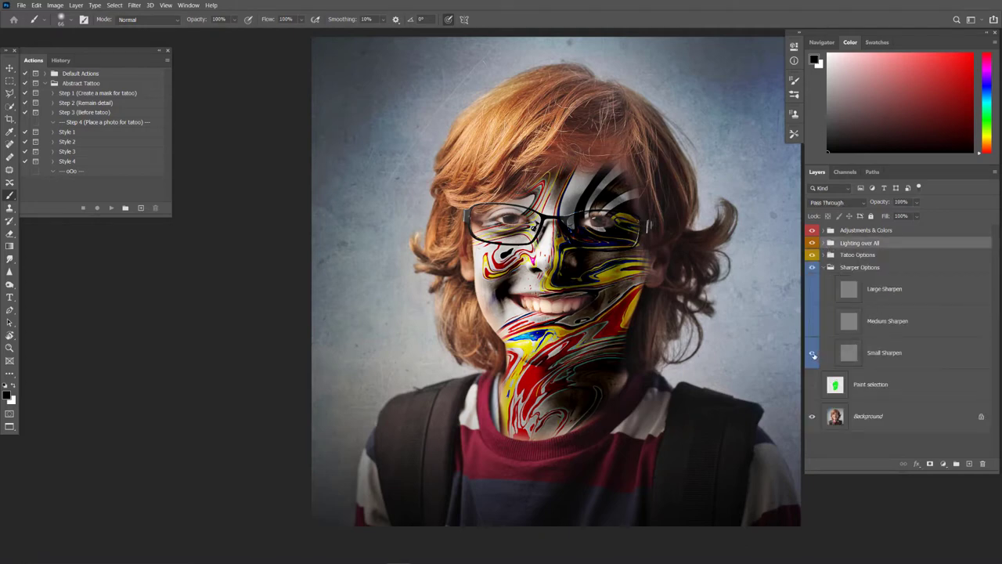
pyautogui.click(813, 354)
pyautogui.click(813, 322)
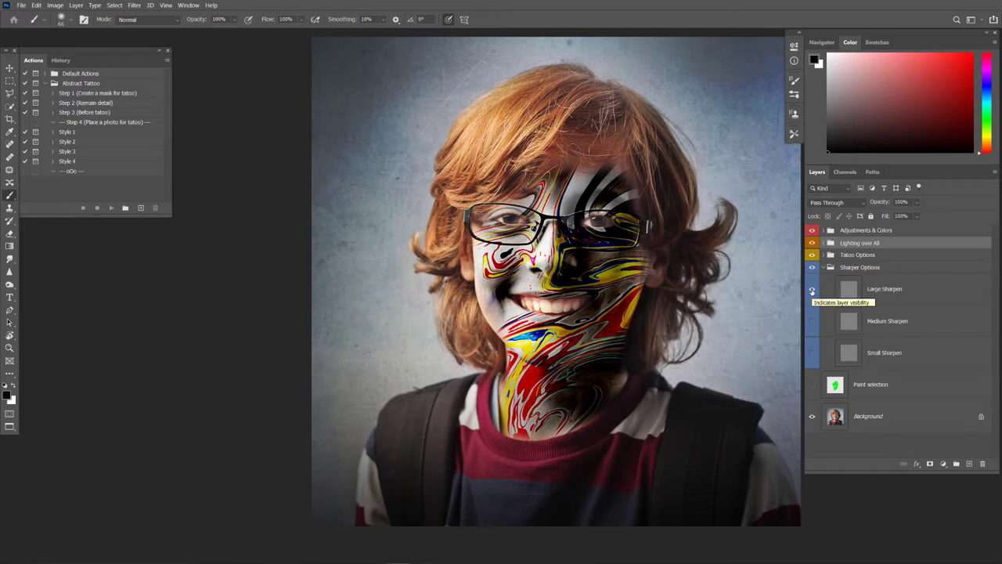
pyautogui.click(812, 291)
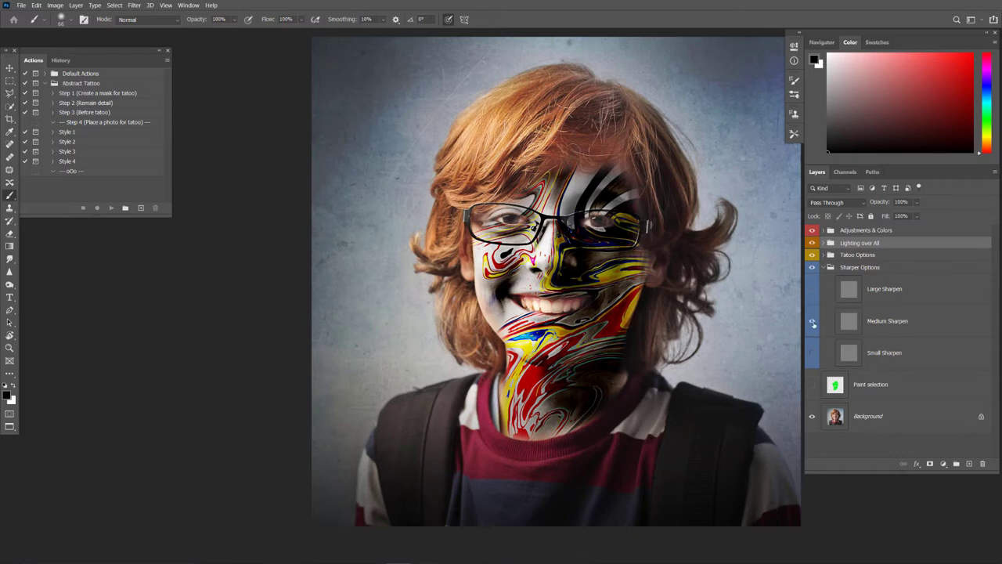
pyautogui.click(827, 268)
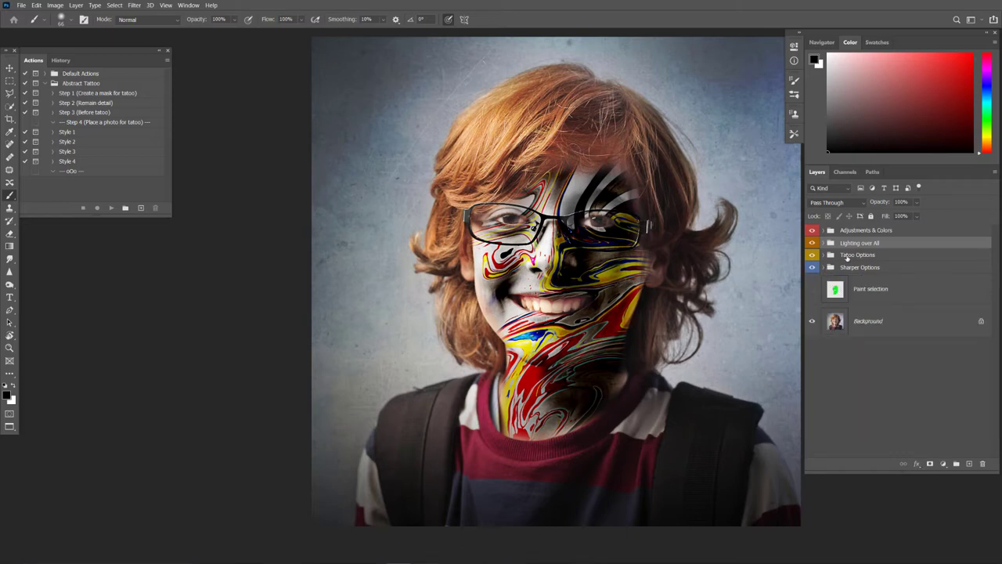
# Expand Tatoo Options, set Lighten Tatoo to 8% opacity, then preview Lighten and Darken Tatoo, leaving both hidden.
pyautogui.click(826, 255)
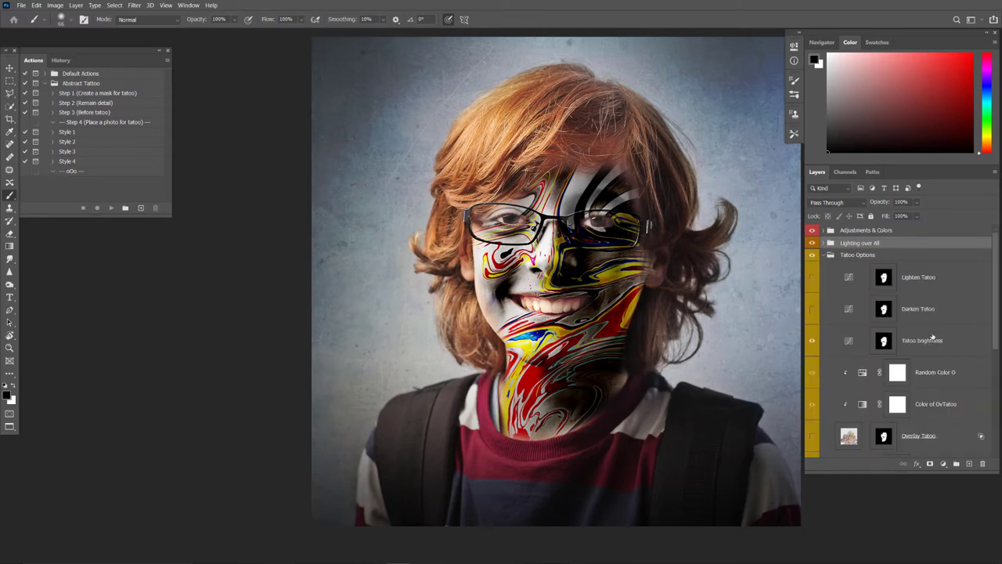
pyautogui.scroll(-1, 932, 344)
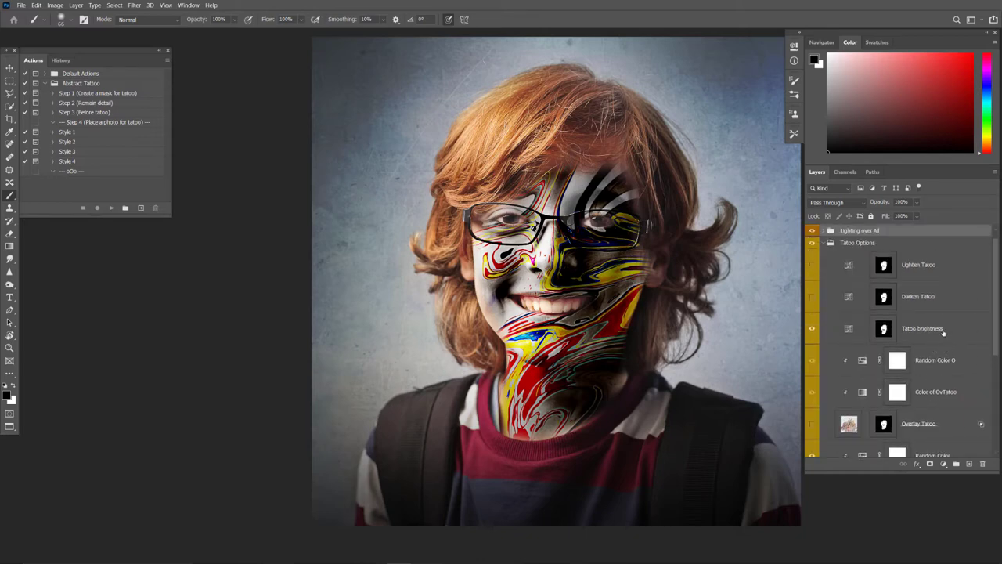
pyautogui.click(918, 265)
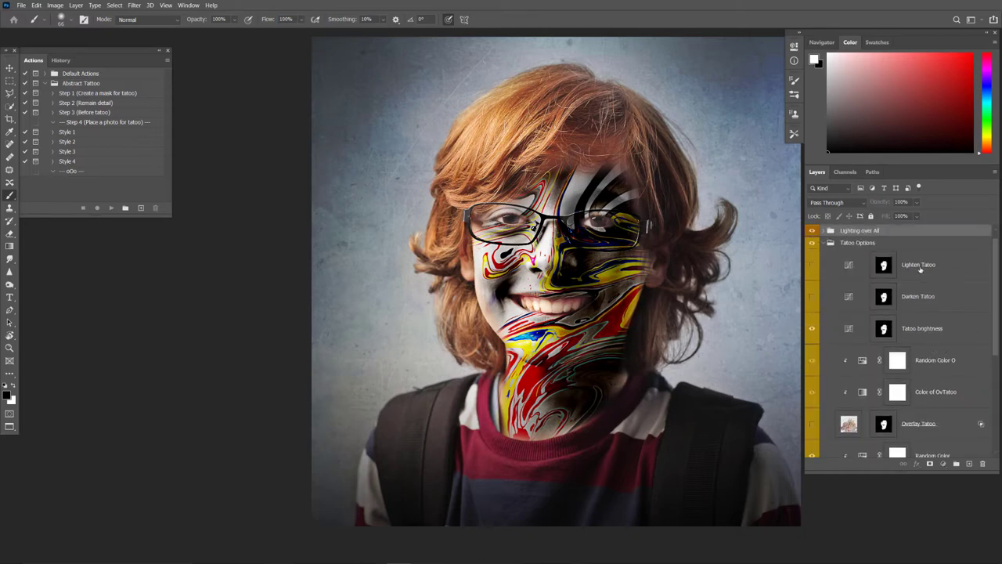
pyautogui.click(812, 267)
pyautogui.moveTo(879, 203); pyautogui.dragTo(785, 206)
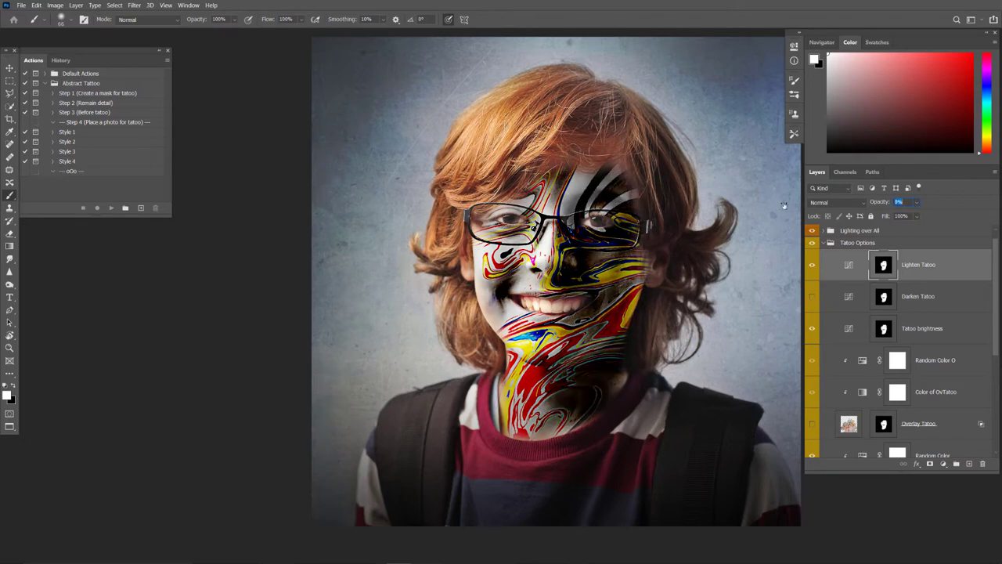
pyautogui.click(812, 265)
pyautogui.click(812, 297)
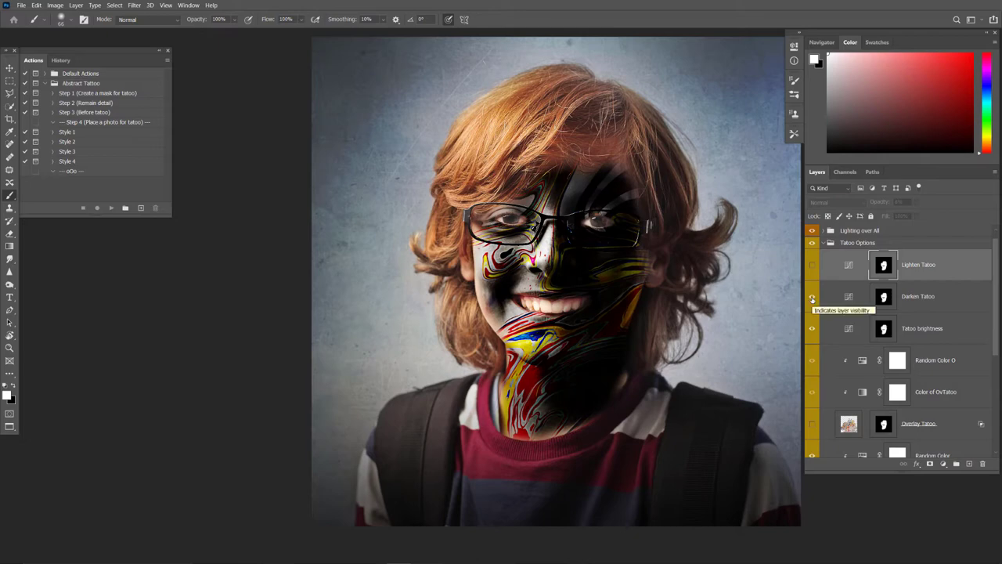
pyautogui.click(812, 297)
# Preview the Coating layer's warm orange effect on the face, then hide it again.
pyautogui.scroll(-1, 921, 307)
pyautogui.scroll(-1, 921, 307)
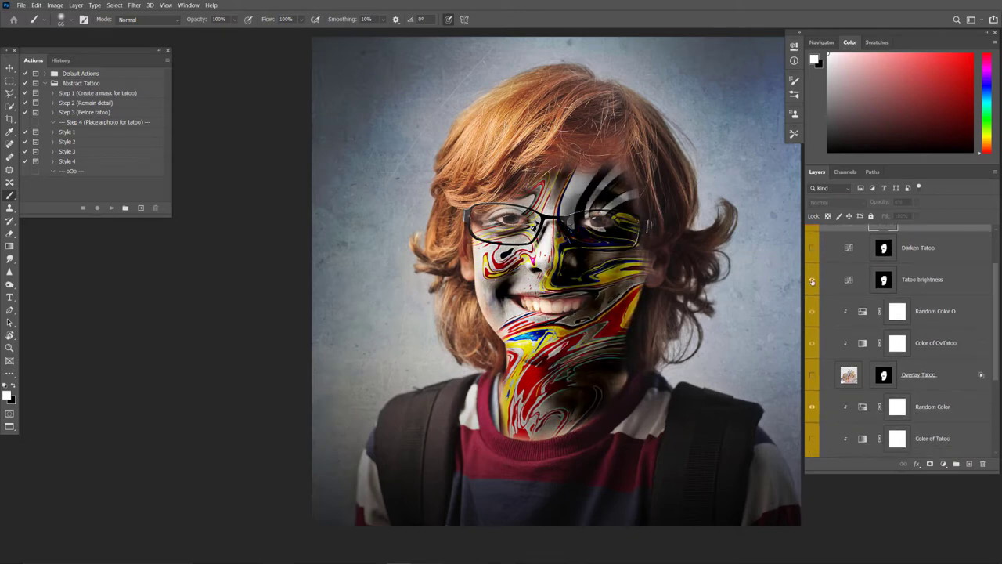
pyautogui.scroll(-1, 929, 312)
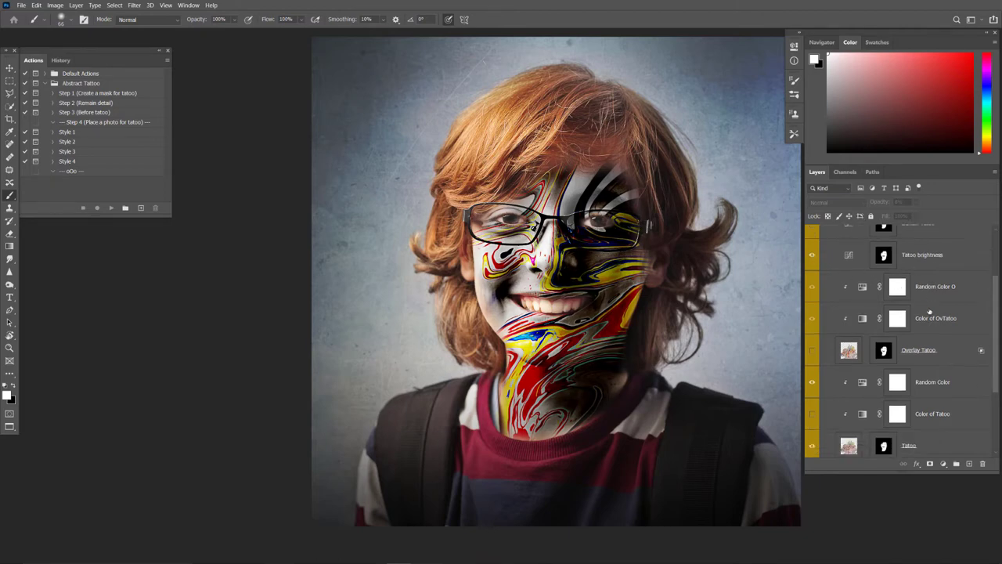
pyautogui.scroll(-1, 930, 311)
pyautogui.scroll(-1, 930, 312)
pyautogui.scroll(-1, 929, 312)
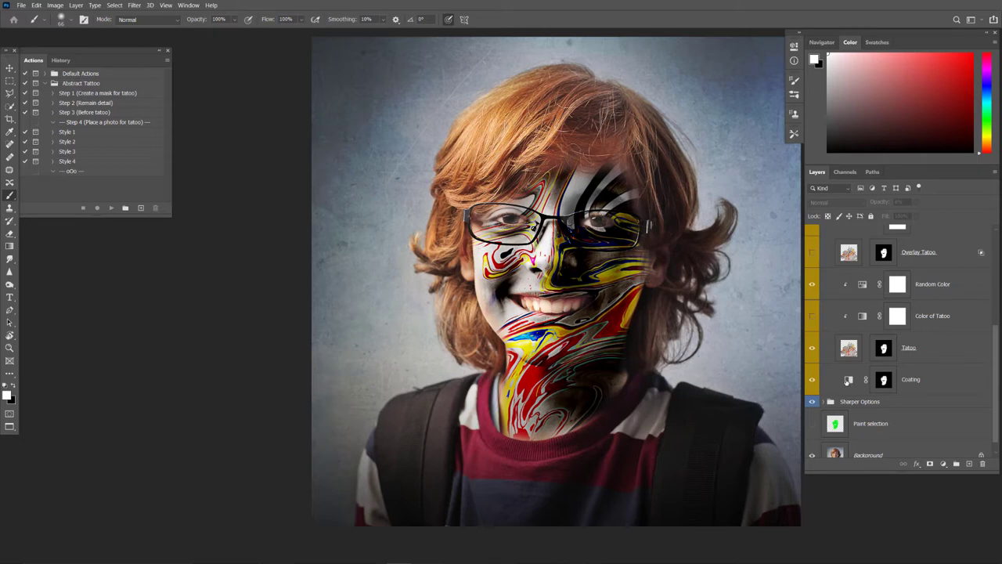
pyautogui.click(830, 381)
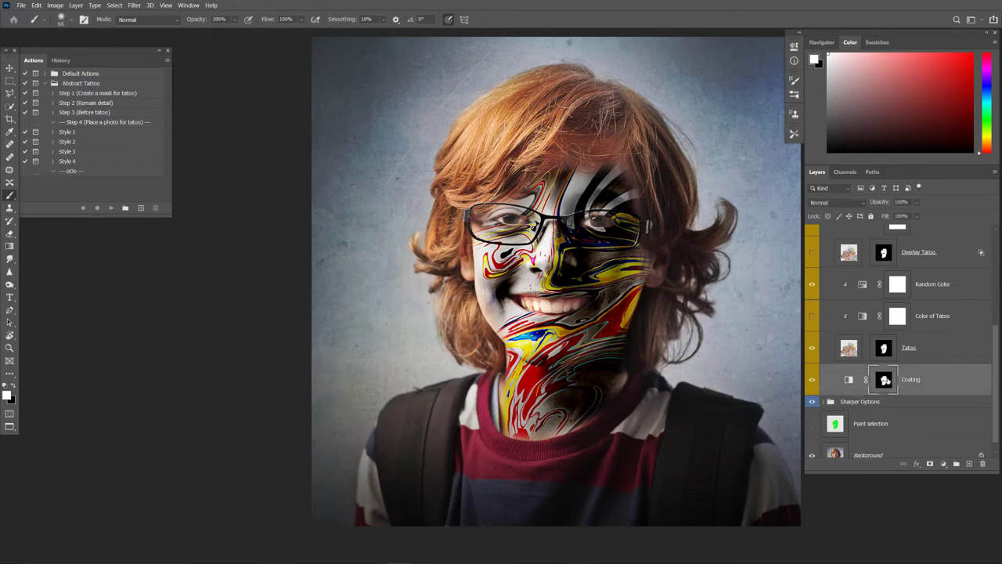
pyautogui.click(813, 379)
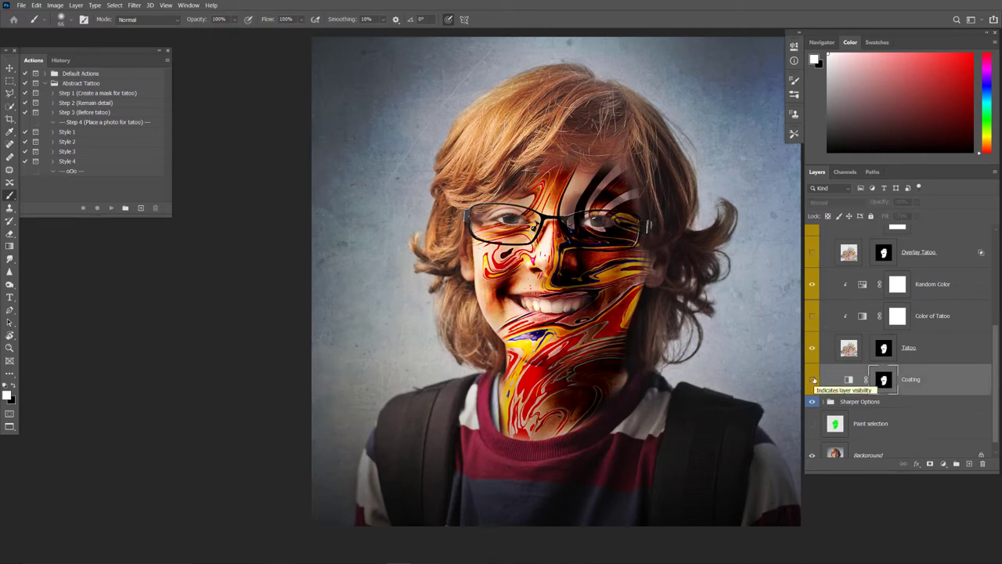
pyautogui.click(813, 379)
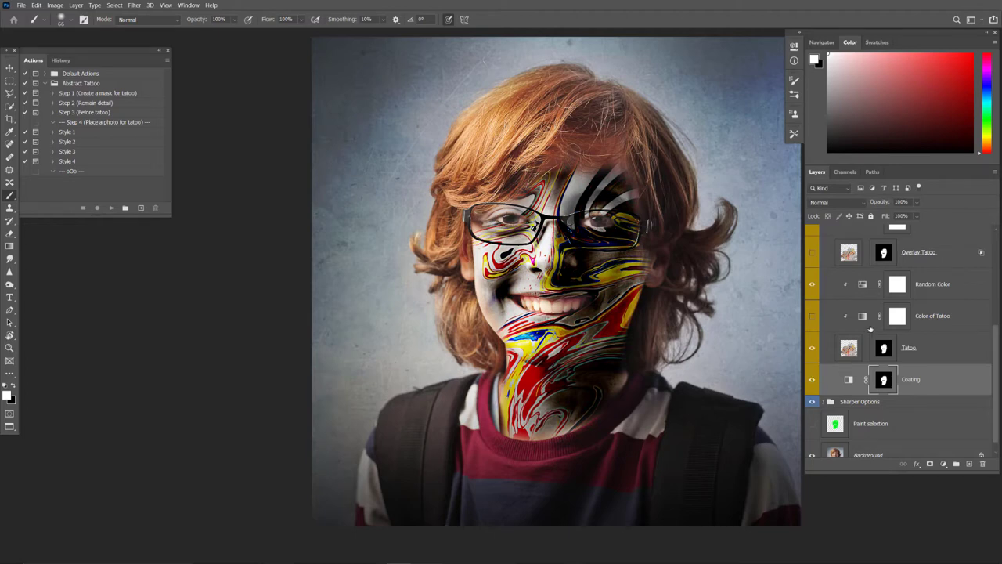
# Compare the Color of Tatoo layer on and off, leaving its red-orange-yellow recolouring visible.
pyautogui.click(848, 348)
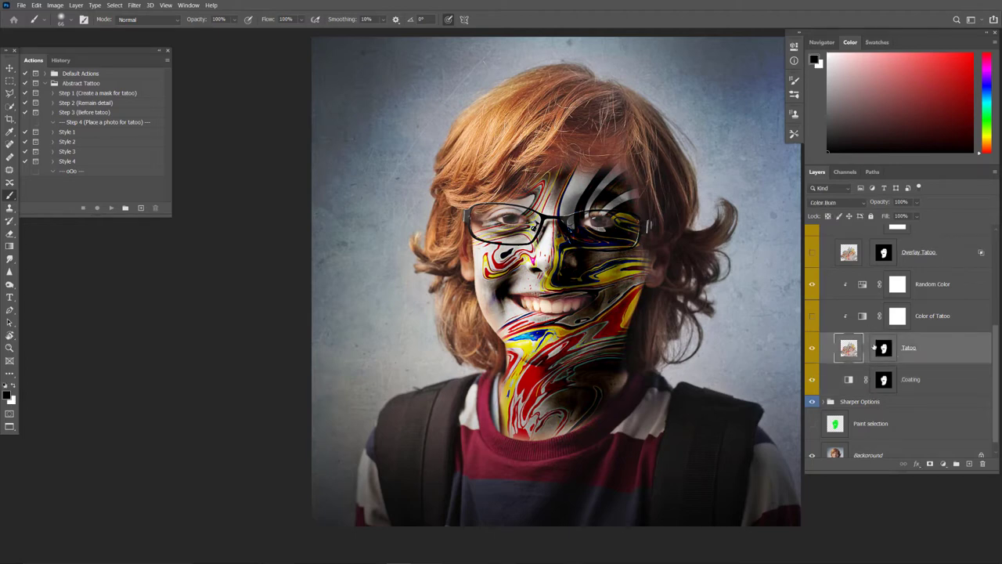
pyautogui.click(812, 317)
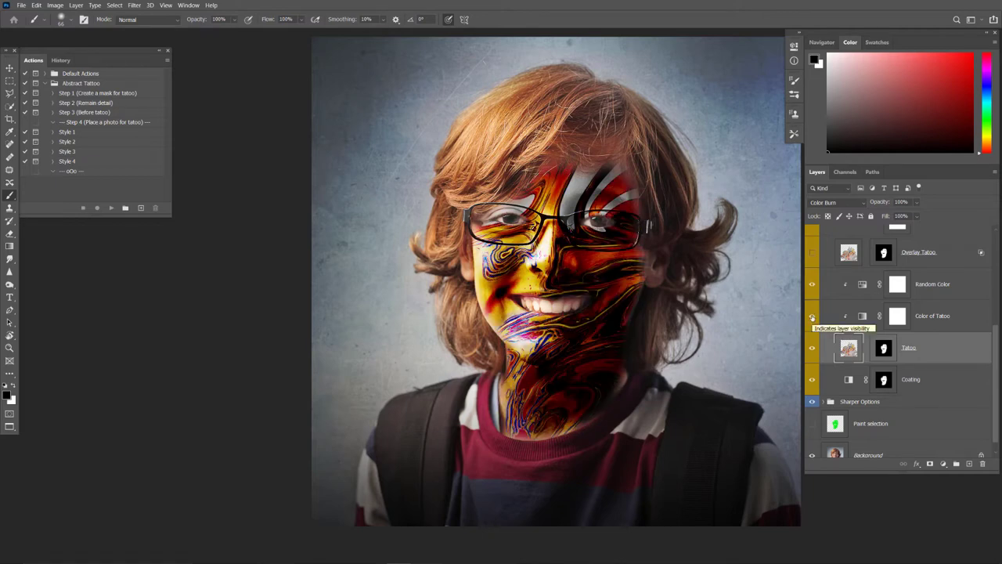
pyautogui.click(812, 317)
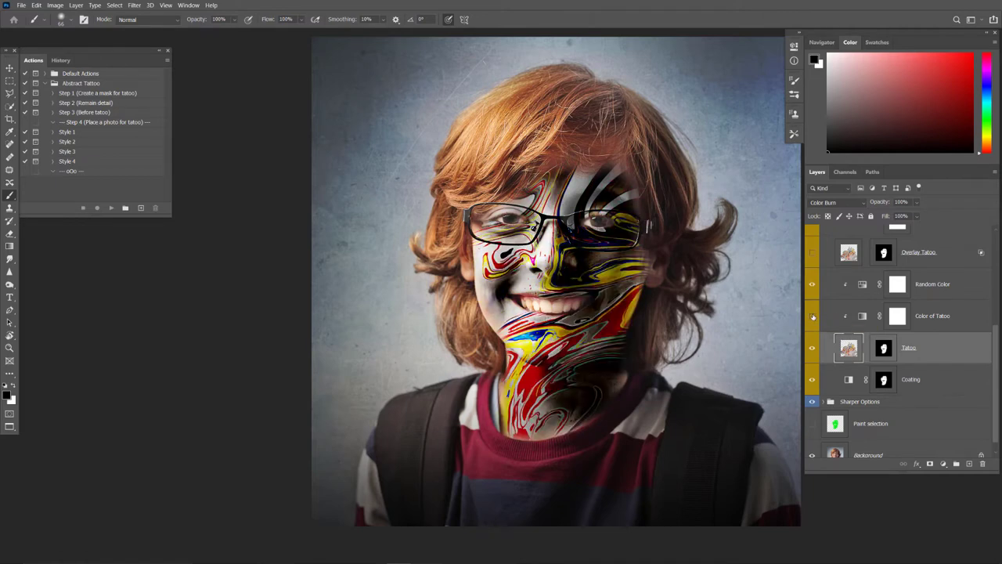
pyautogui.click(813, 317)
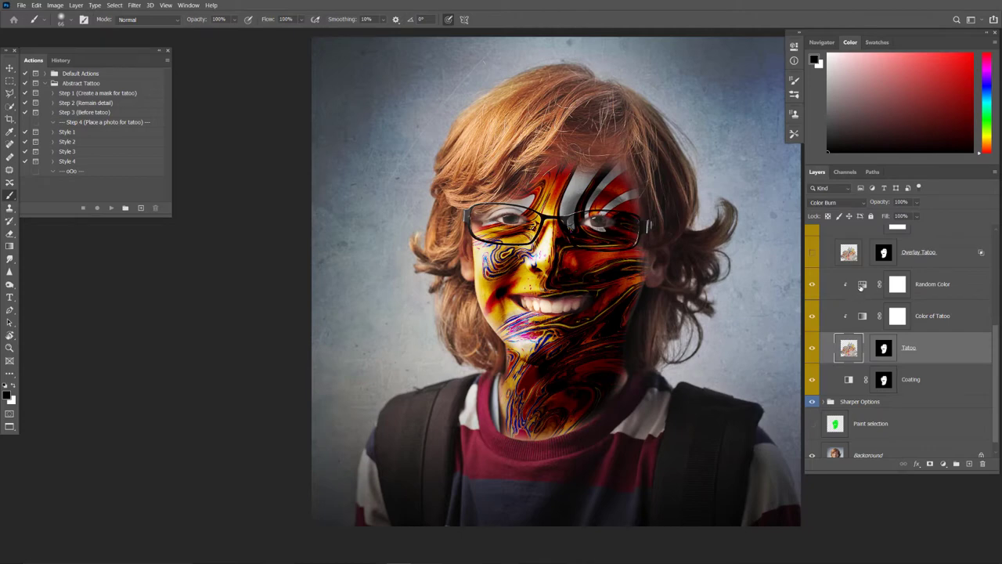
# Preview alternative tattoo hues with the Random Color Hue slider, then hide that layer.
pyautogui.doubleClick(862, 285)
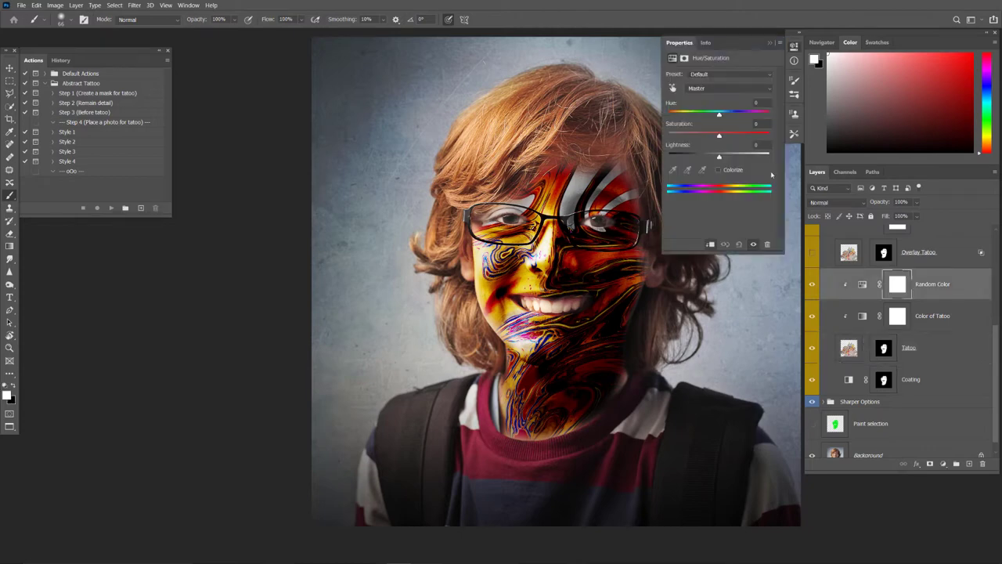
pyautogui.moveTo(725, 113)
pyautogui.mouseDown()
pyautogui.moveTo(753, 119)
pyautogui.moveTo(736, 119)
pyautogui.mouseUp()
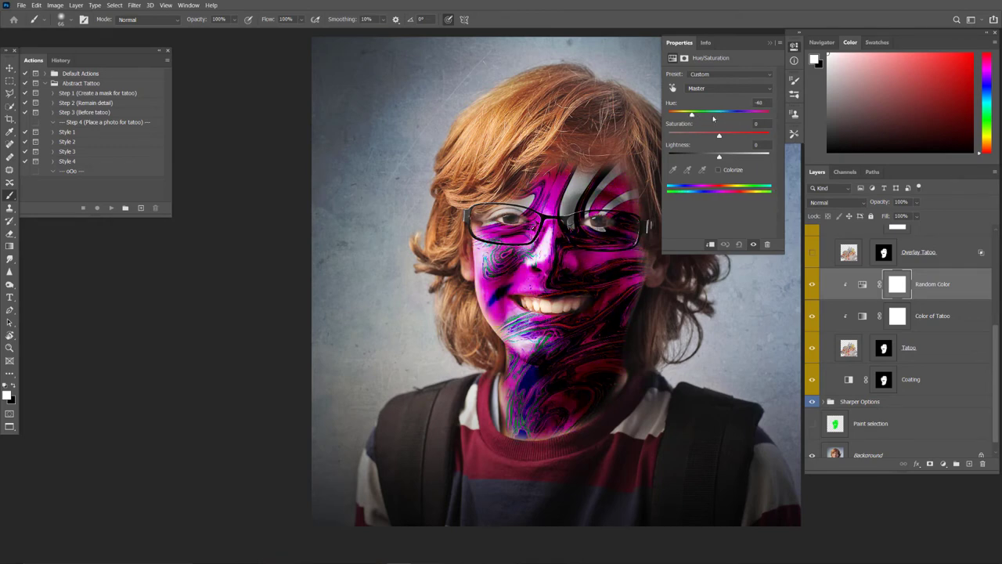
pyautogui.click(868, 287)
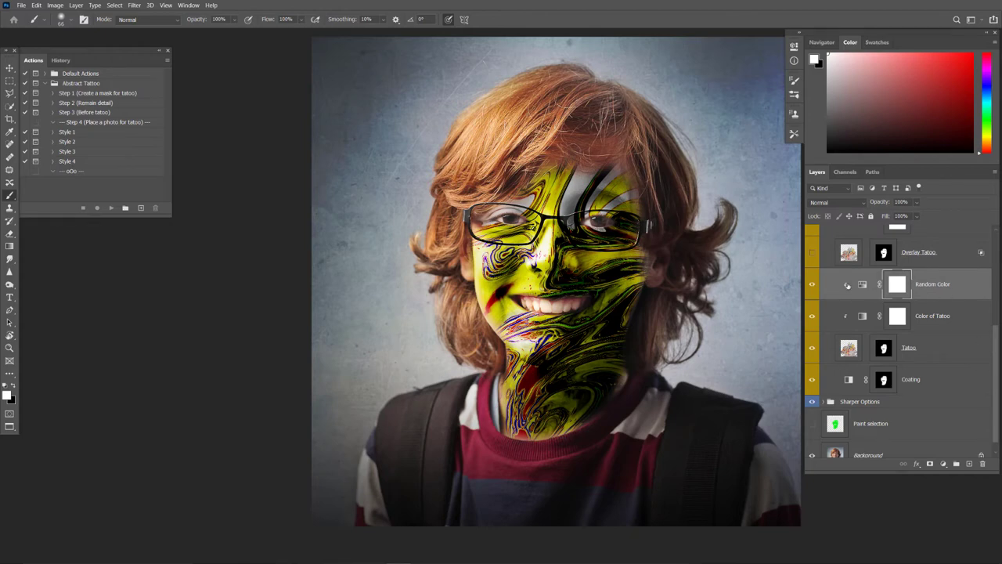
pyautogui.click(813, 286)
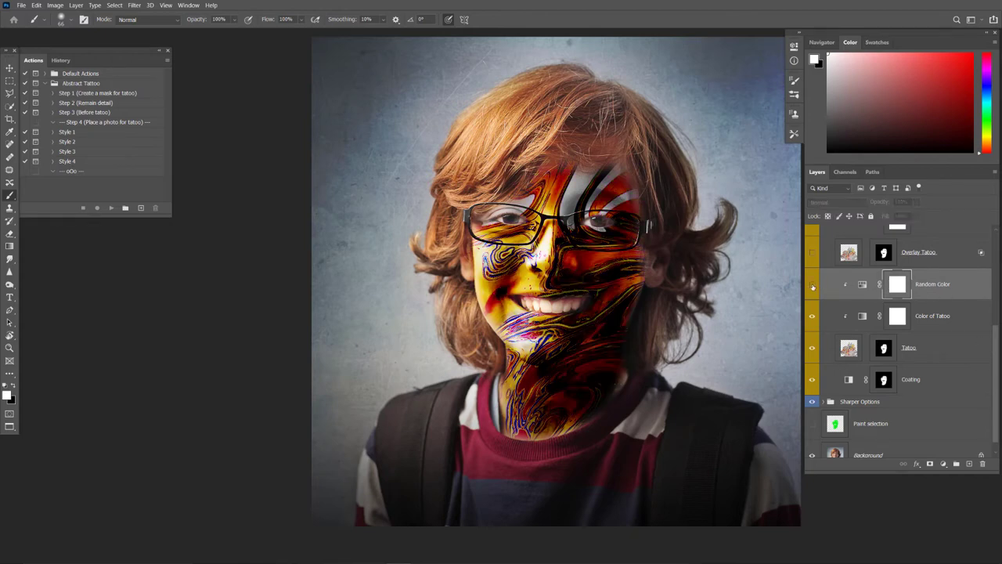
# Open the gradient editor of the Color of Tatoo gradient map and scroll to the TTGradients presets.
pyautogui.doubleClick(862, 316)
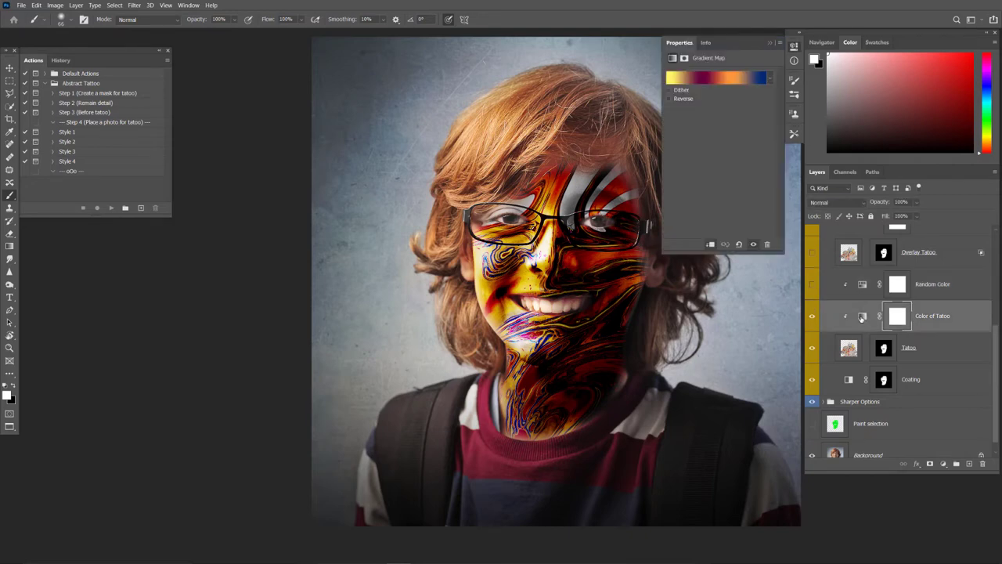
pyautogui.click(712, 81)
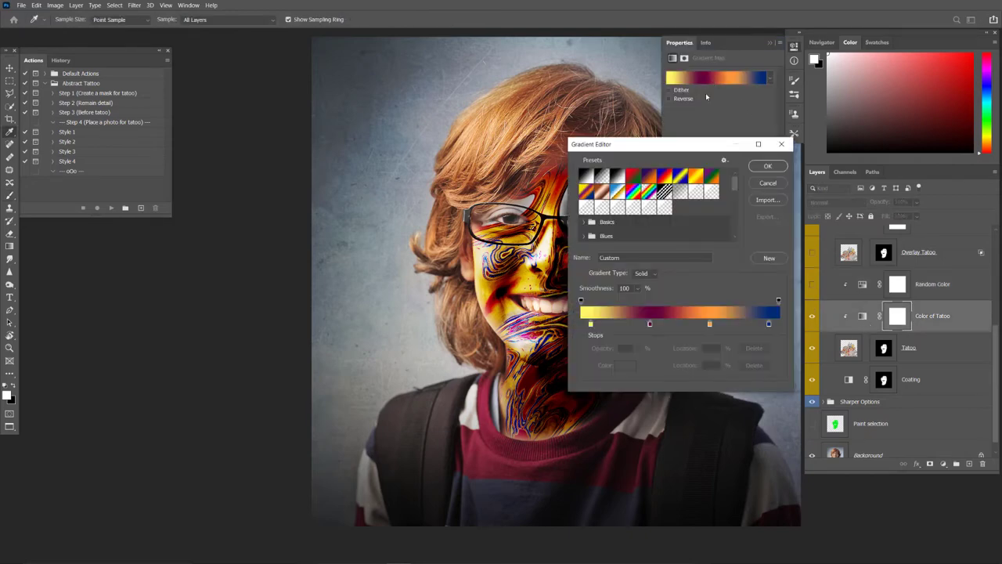
pyautogui.moveTo(775, 161); pyautogui.dragTo(800, 146)
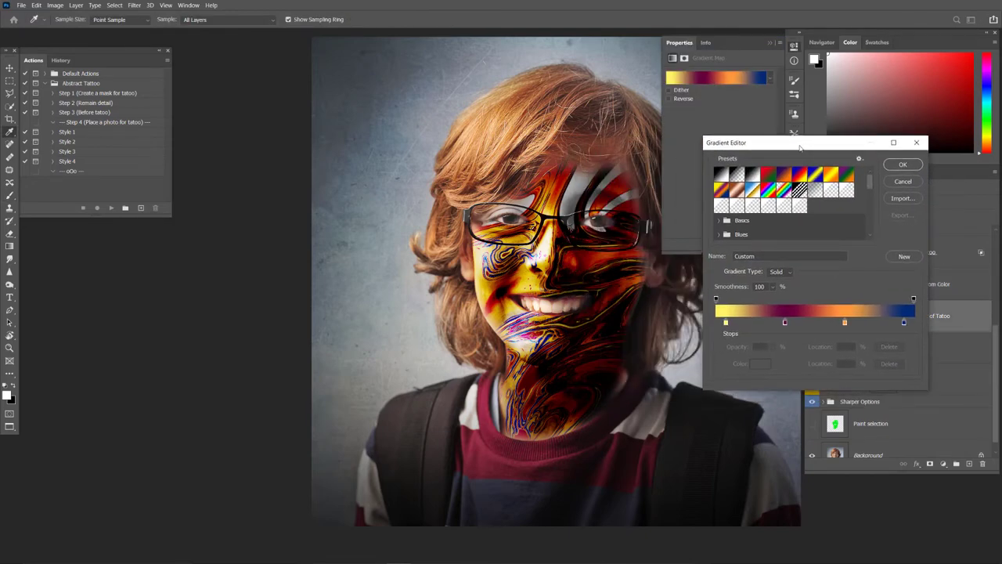
pyautogui.scroll(-2, 810, 221)
pyautogui.scroll(-2, 813, 210)
pyautogui.scroll(-2, 812, 209)
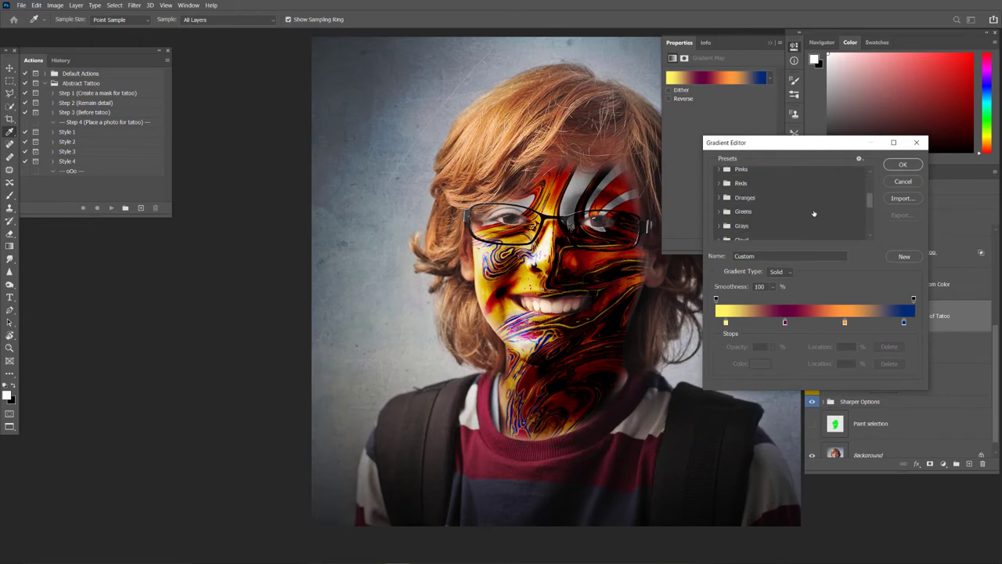
pyautogui.scroll(-2, 815, 214)
pyautogui.scroll(-2, 814, 214)
pyautogui.scroll(-2, 814, 214)
pyautogui.scroll(-2, 815, 214)
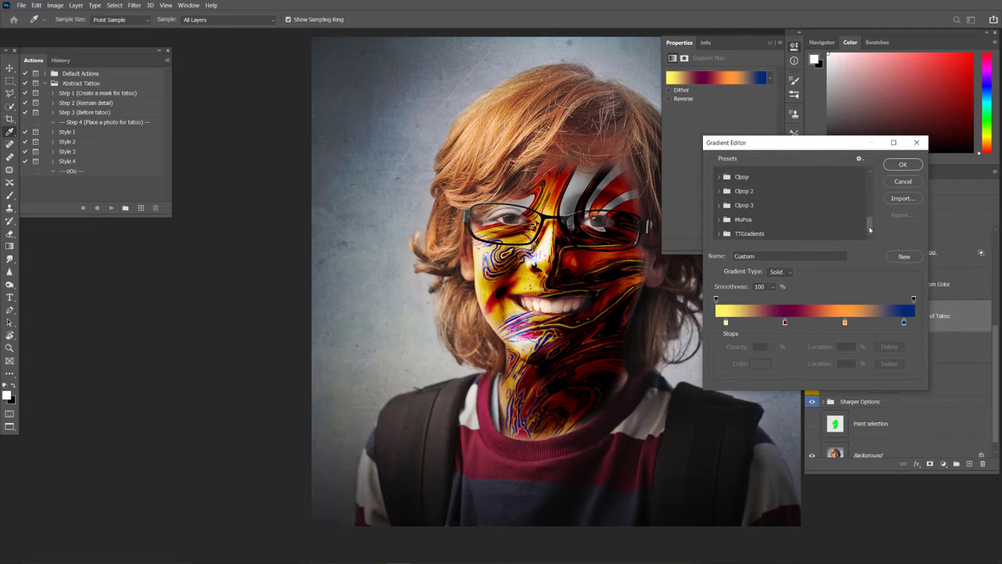
pyautogui.scroll(-1, 770, 235)
pyautogui.moveTo(869, 217); pyautogui.dragTo(879, 225)
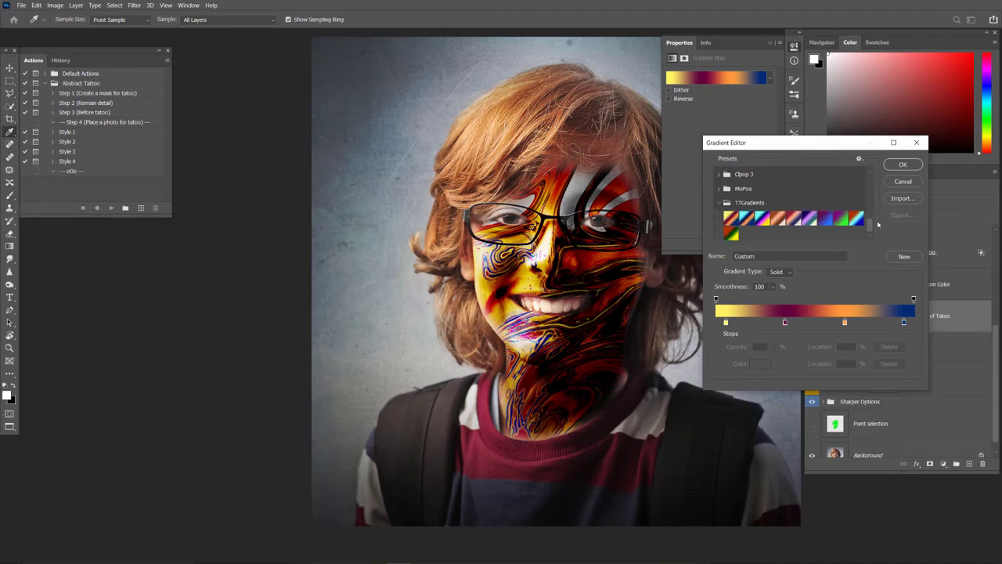
# Try presets ttgr_01 through ttgr_09, then apply the red, green and yellow ttgr_10 gradient.
pyautogui.click(732, 219)
pyautogui.click(748, 220)
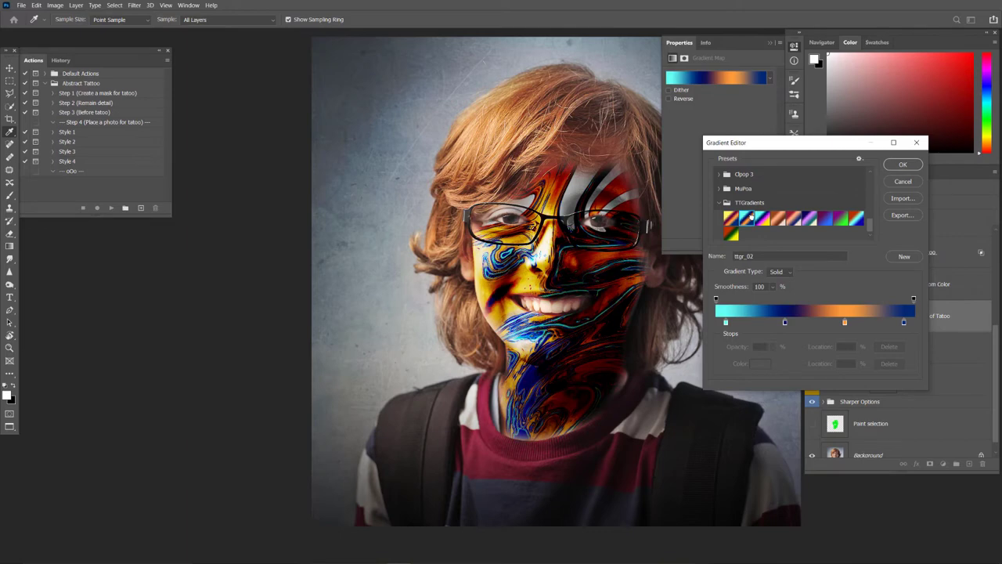
pyautogui.click(763, 219)
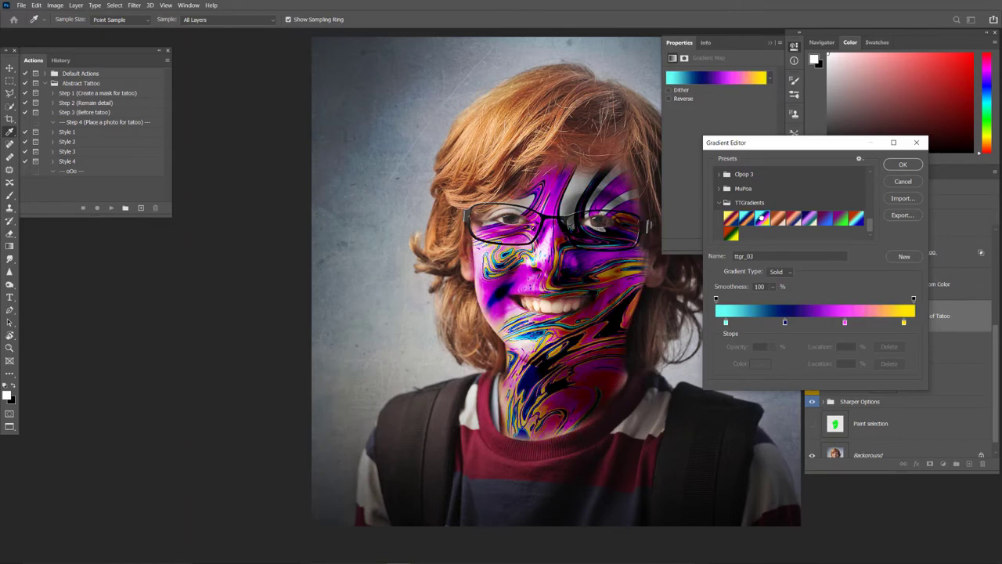
pyautogui.click(779, 220)
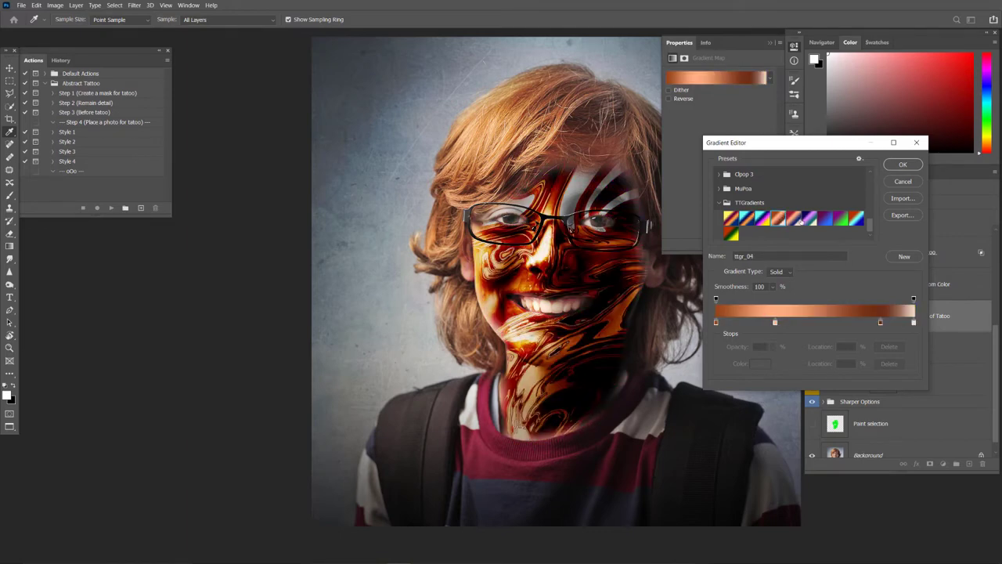
pyautogui.click(797, 220)
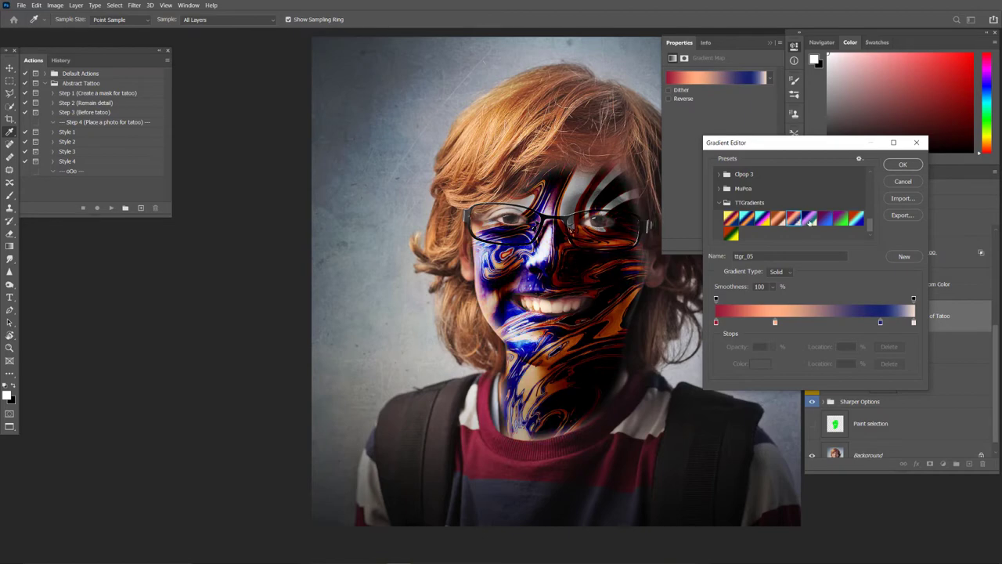
pyautogui.click(809, 220)
pyautogui.click(828, 221)
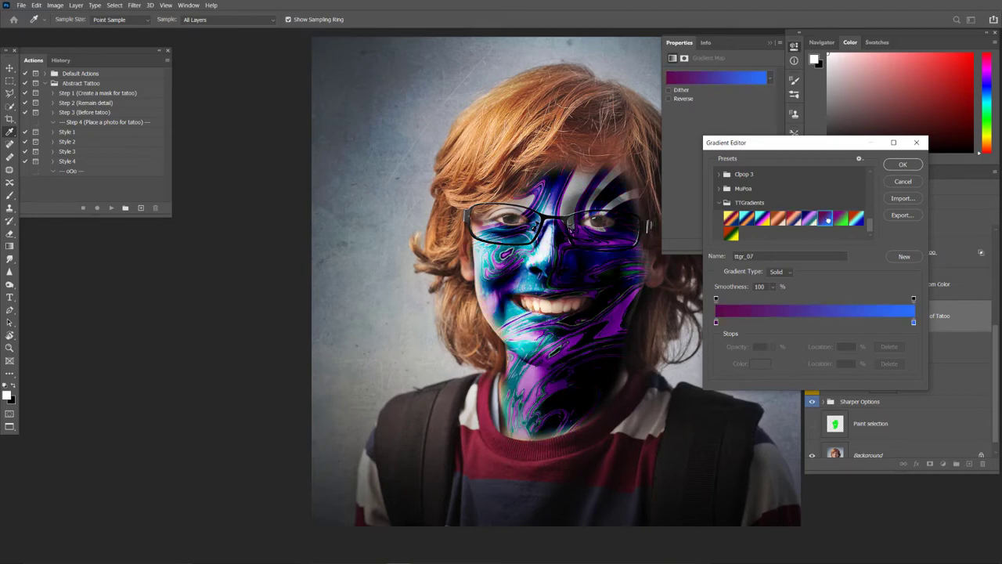
pyautogui.click(841, 220)
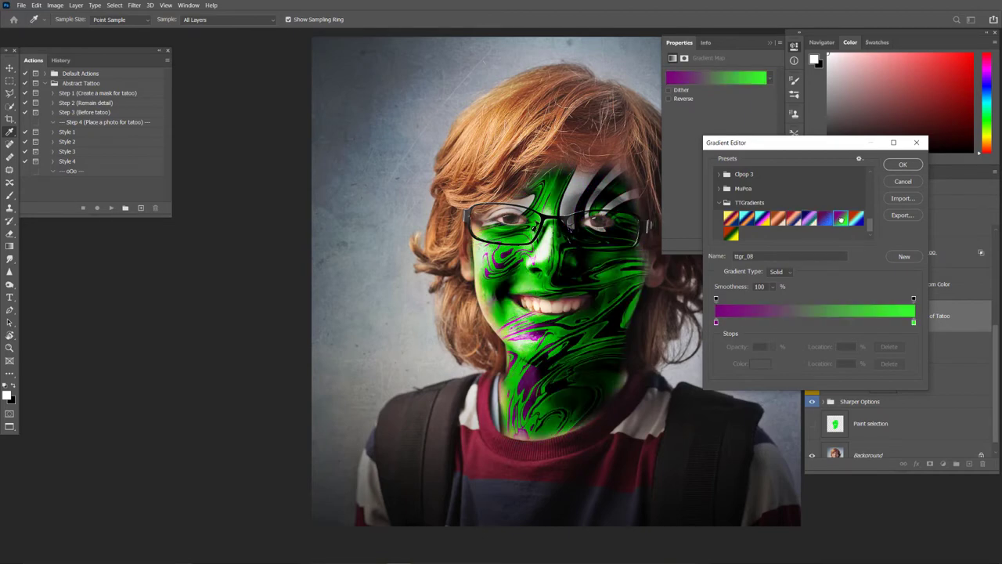
pyautogui.click(856, 220)
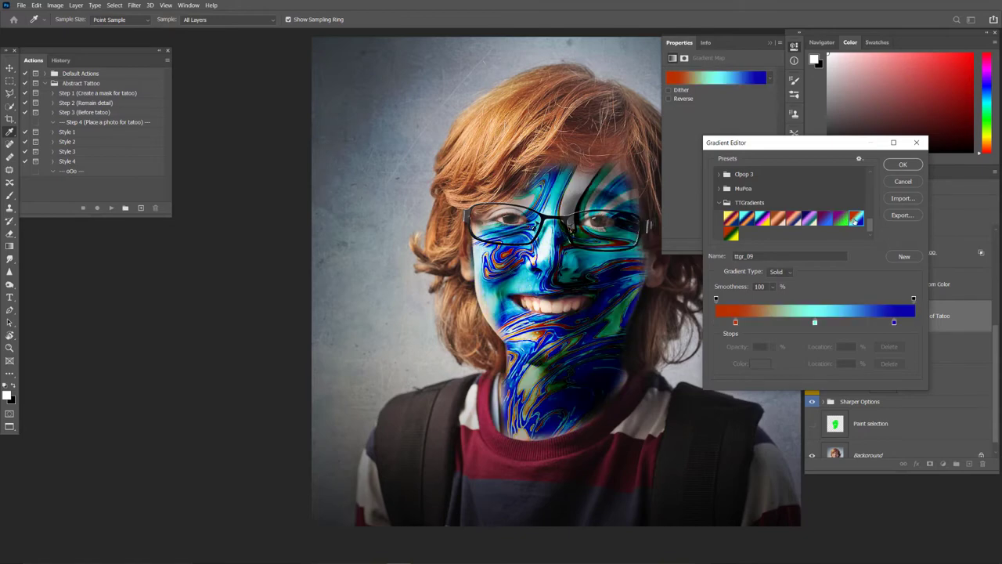
pyautogui.click(731, 234)
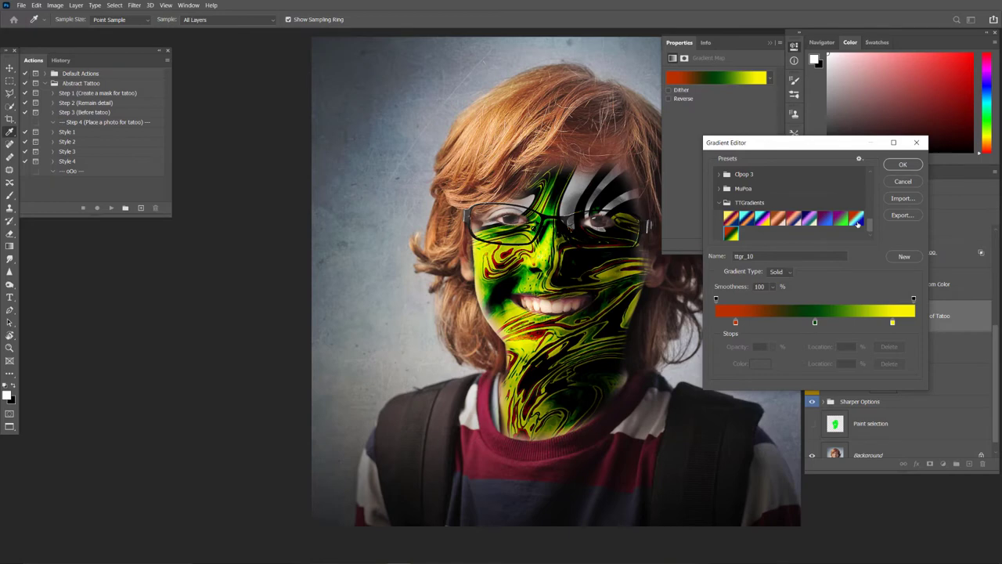
pyautogui.click(906, 165)
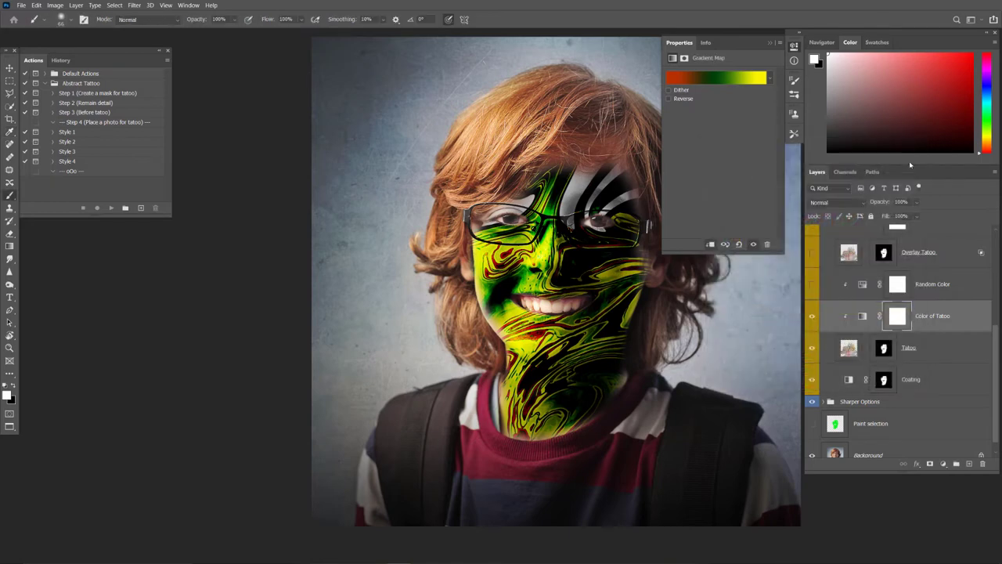
# Hide the original green Tatoo layer and show the colourful Overlay Tatoo swirl.
pyautogui.click(682, 44)
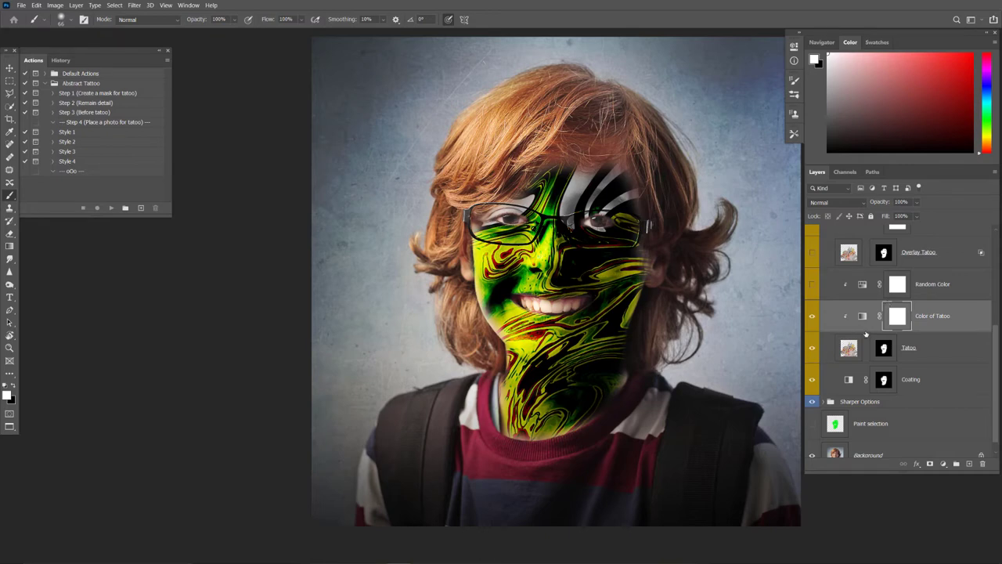
pyautogui.scroll(1, 865, 334)
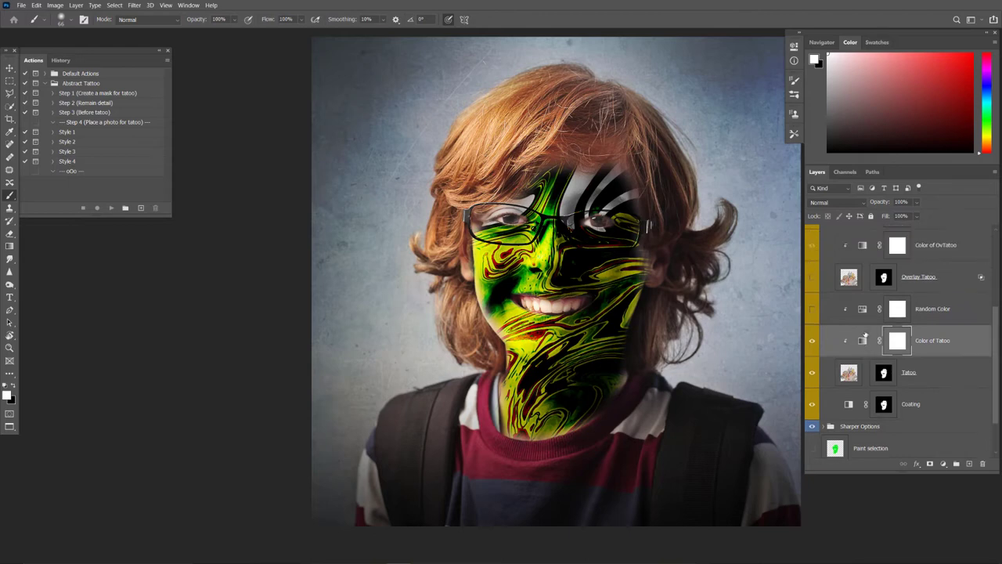
pyautogui.scroll(1, 865, 334)
pyautogui.scroll(1, 865, 334)
pyautogui.scroll(1, 865, 334)
pyautogui.scroll(-1, 865, 335)
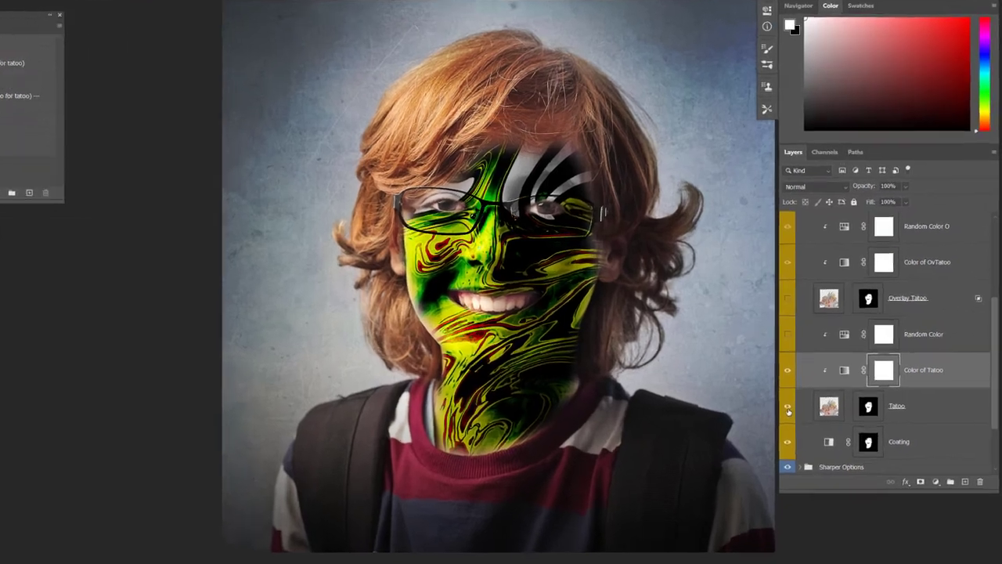
pyautogui.click(812, 397)
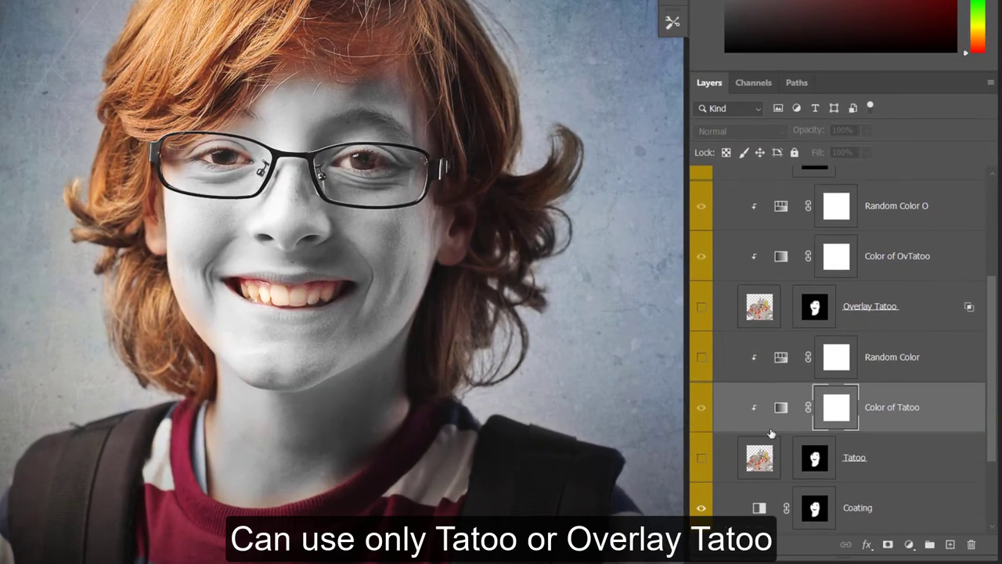
pyautogui.scroll(2, 771, 433)
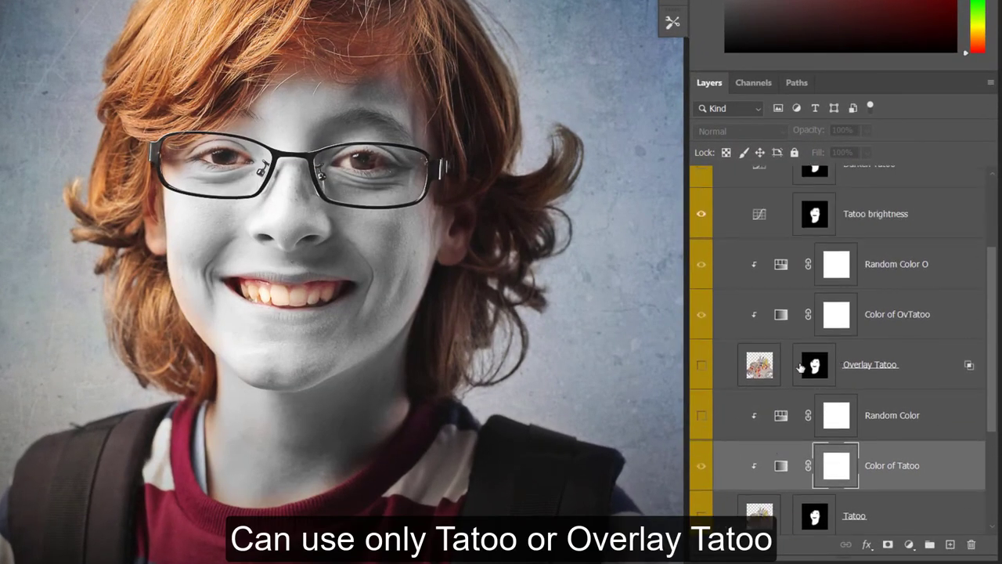
pyautogui.click(701, 366)
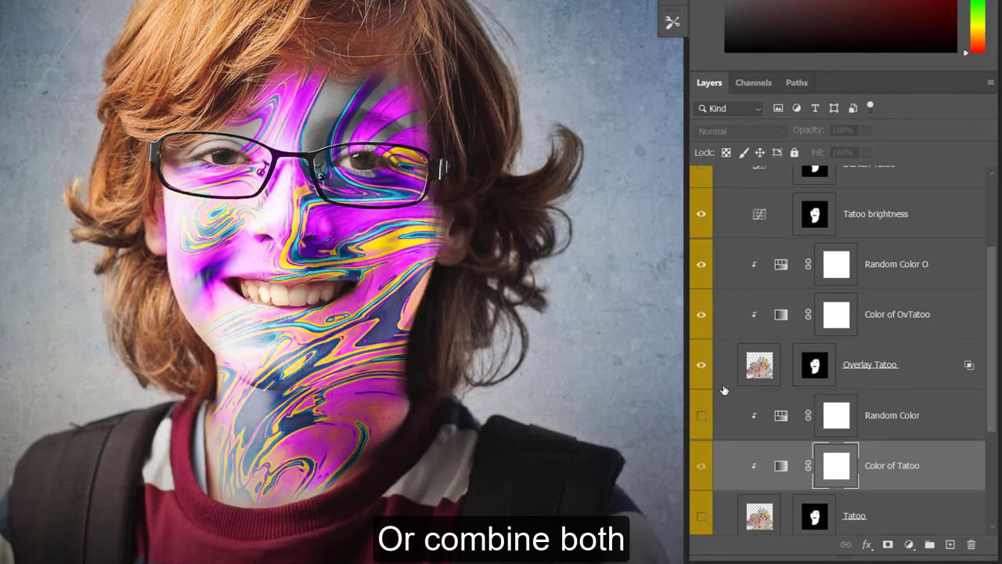
# Toggle the Coating layer and the Color of OvTatoo recolouring, leaving Color of OvTatoo visible.
pyautogui.scroll(-1, 725, 390)
pyautogui.scroll(-2, 725, 390)
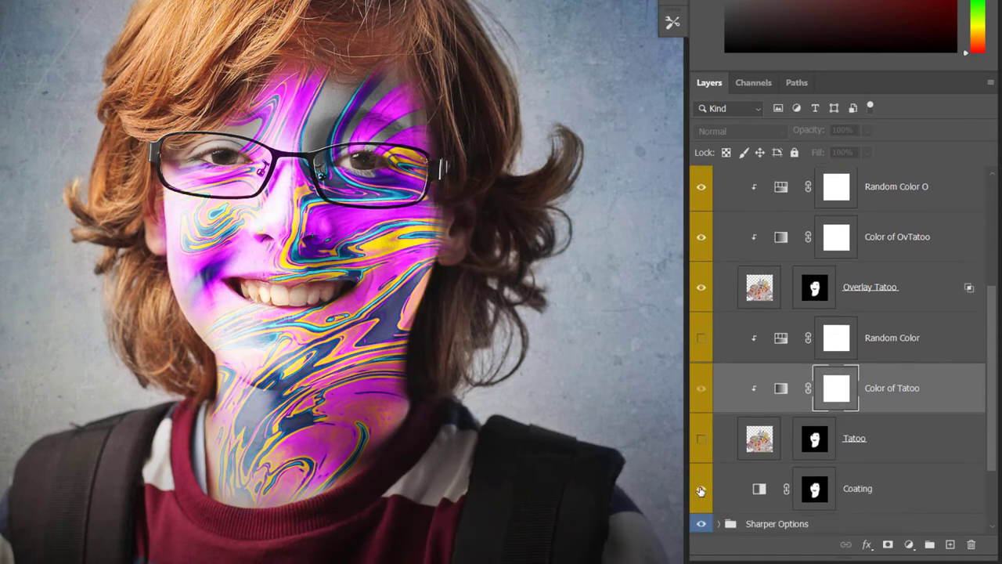
pyautogui.click(701, 491)
pyautogui.scroll(3, 757, 438)
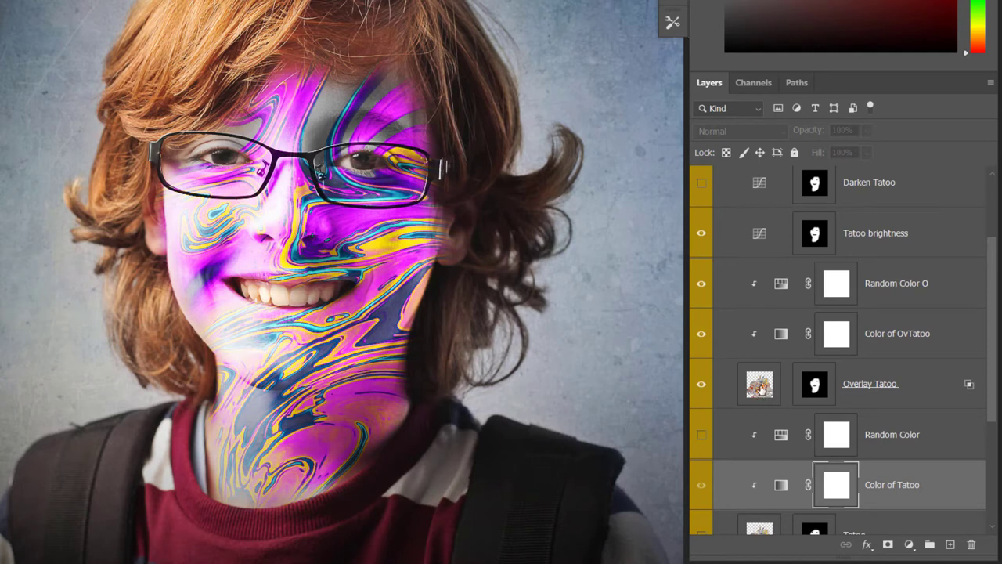
pyautogui.click(760, 391)
pyautogui.click(700, 283)
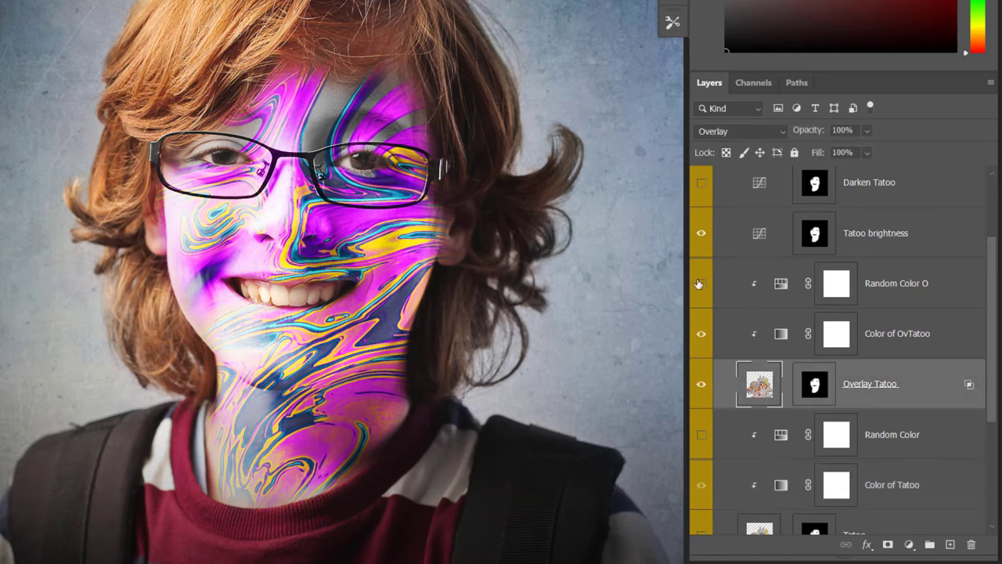
pyautogui.click(702, 342)
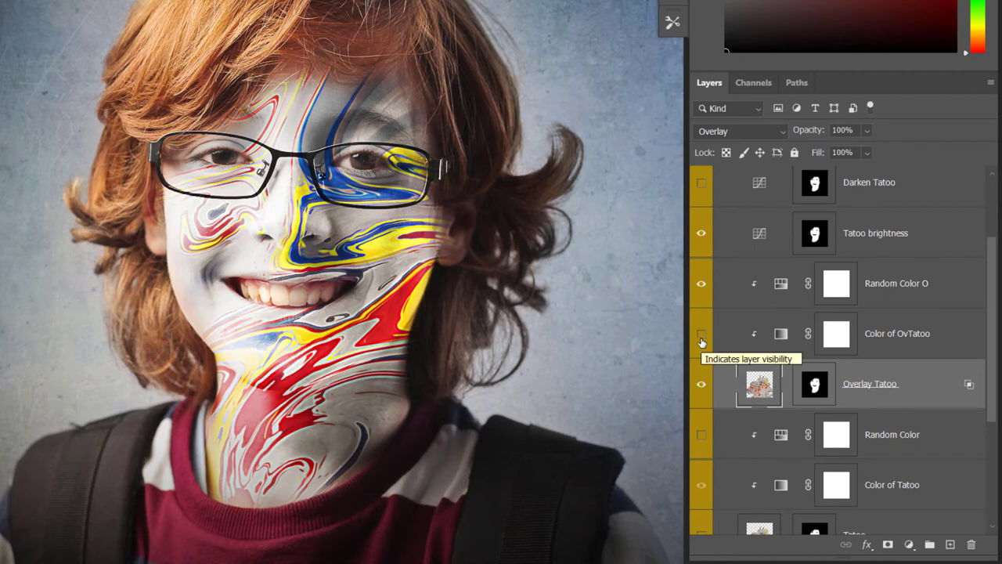
pyautogui.click(701, 337)
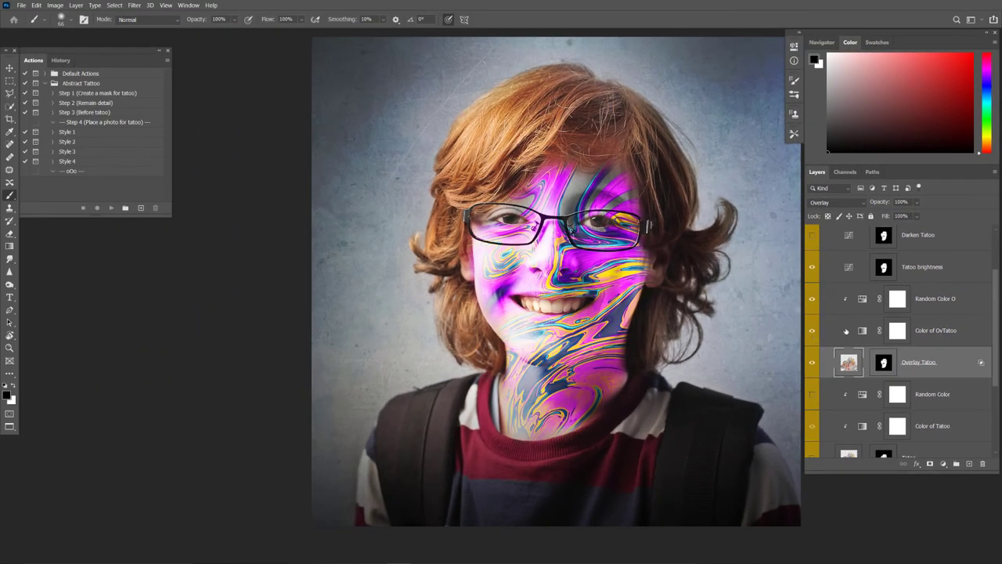
# Open the Color of OvTatoo gradient editor and expand the TTGradients preset folder.
pyautogui.doubleClick(864, 332)
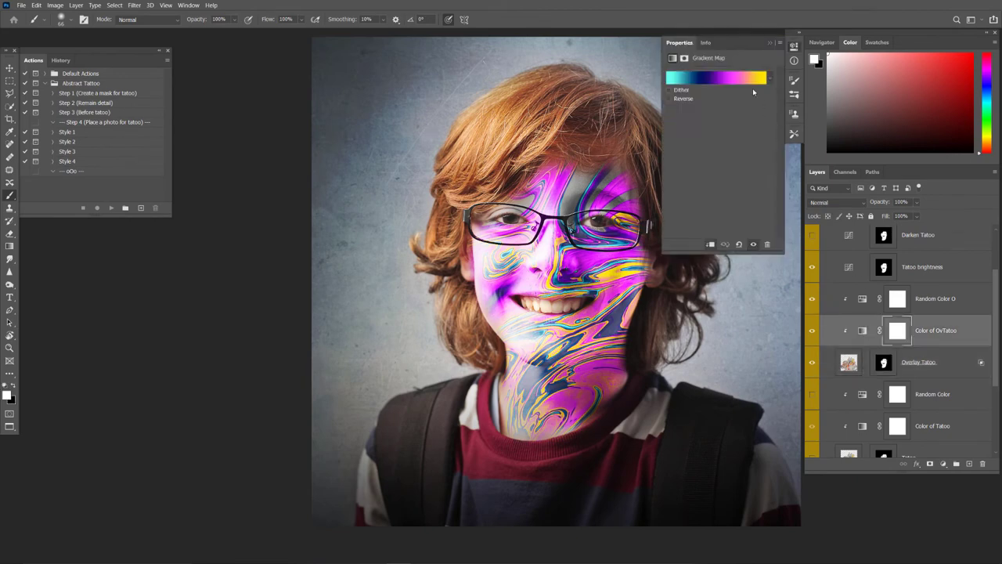
pyautogui.click(740, 84)
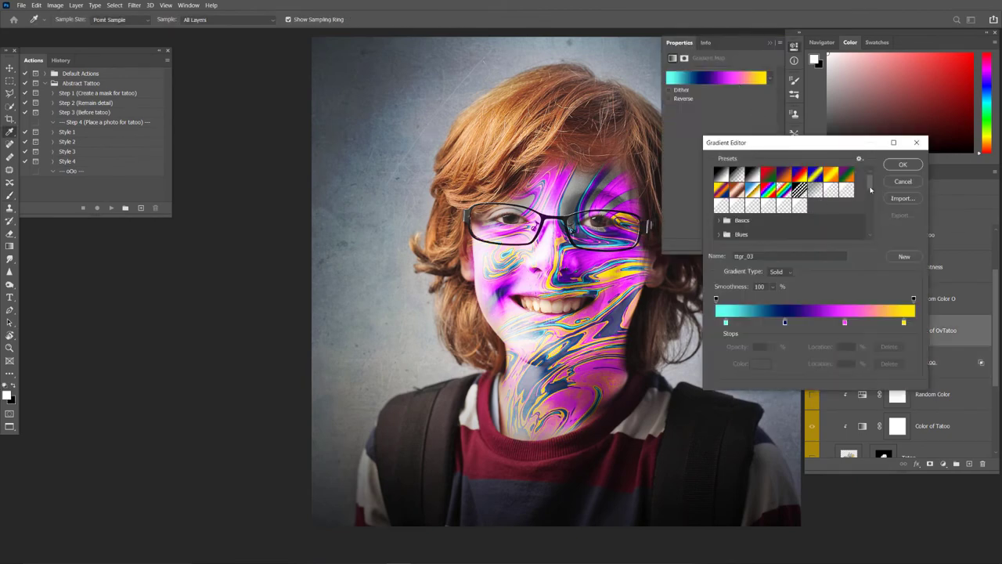
pyautogui.moveTo(873, 183); pyautogui.dragTo(872, 194)
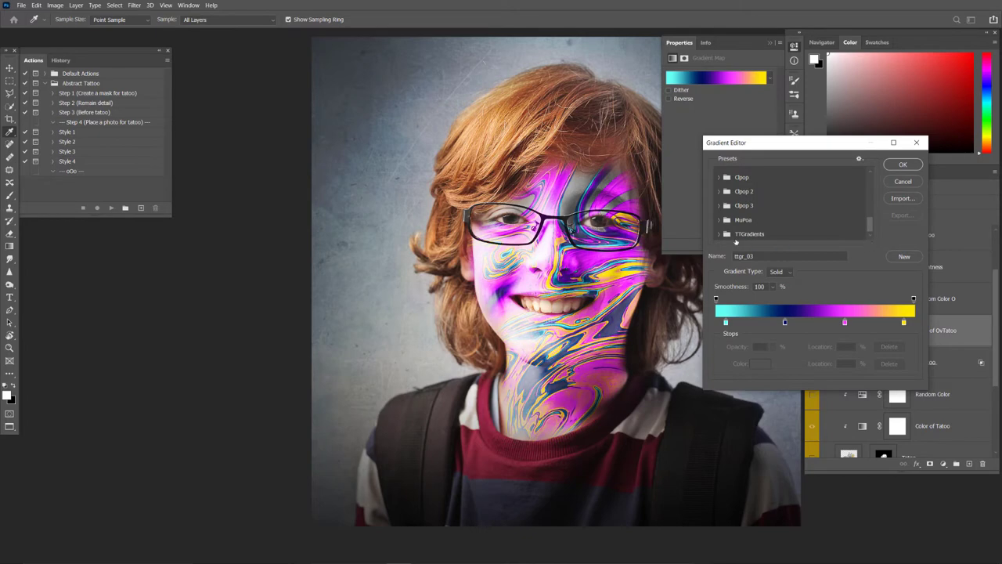
pyautogui.click(718, 233)
pyautogui.scroll(-2, 868, 220)
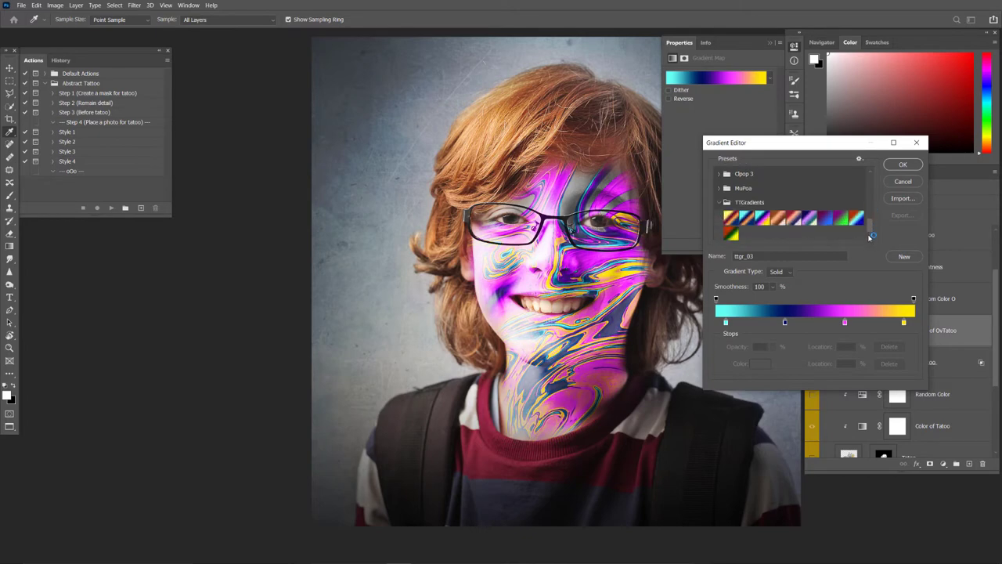
# Preview presets ttgr_01 through ttgr_10, then keep the magenta, cyan and yellow ttgr_03 gradient.
pyautogui.click(731, 218)
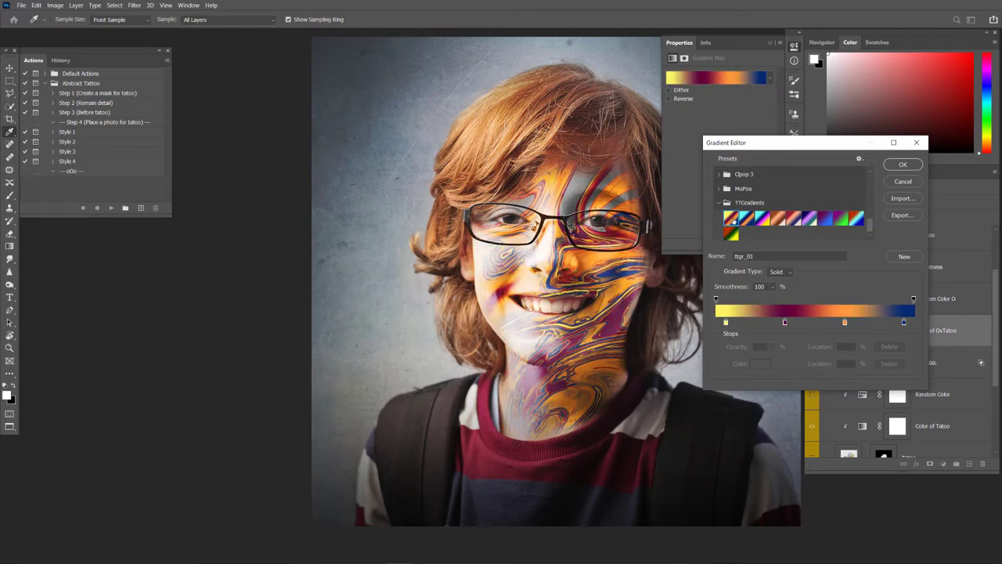
pyautogui.click(750, 220)
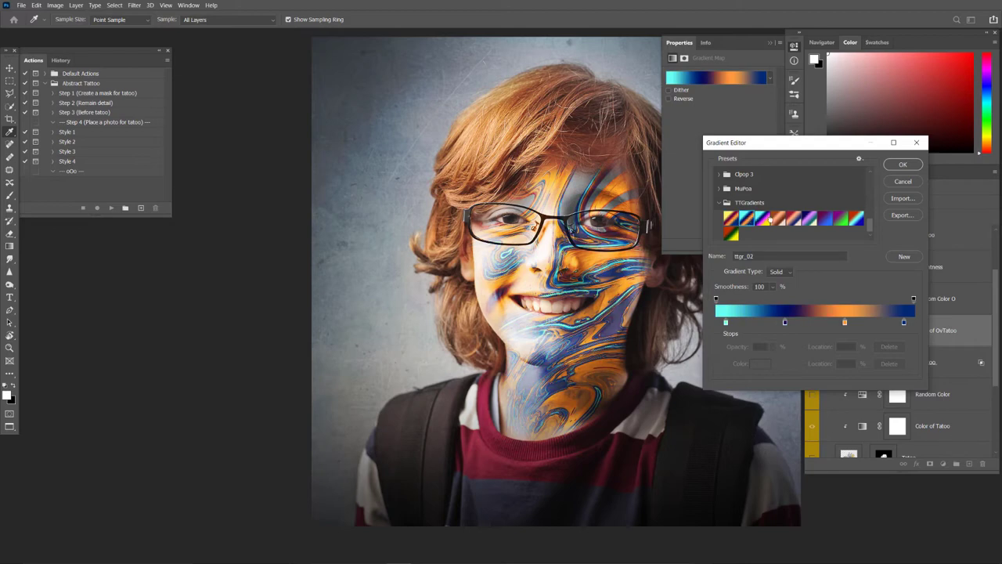
pyautogui.click(764, 220)
pyautogui.click(780, 220)
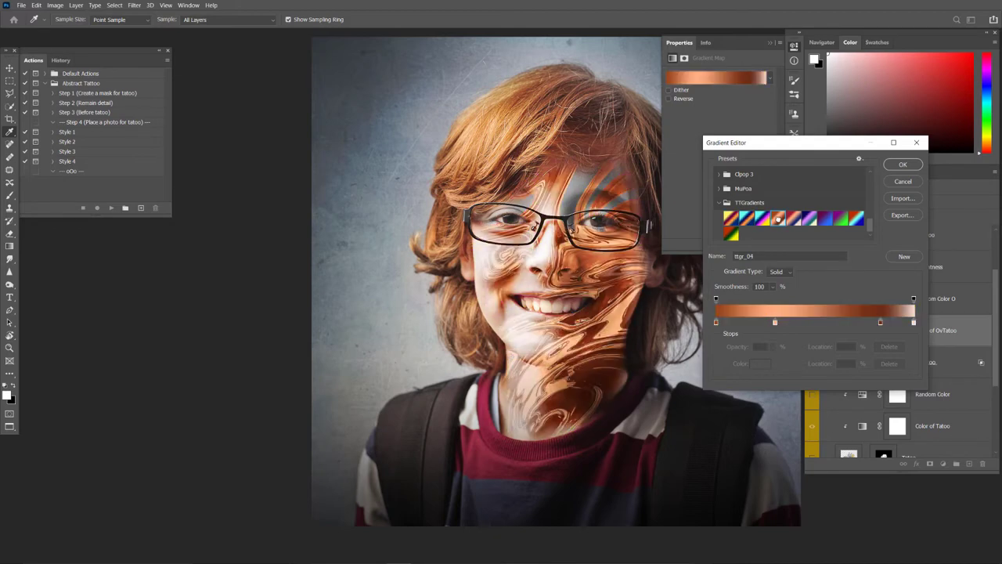
pyautogui.click(793, 220)
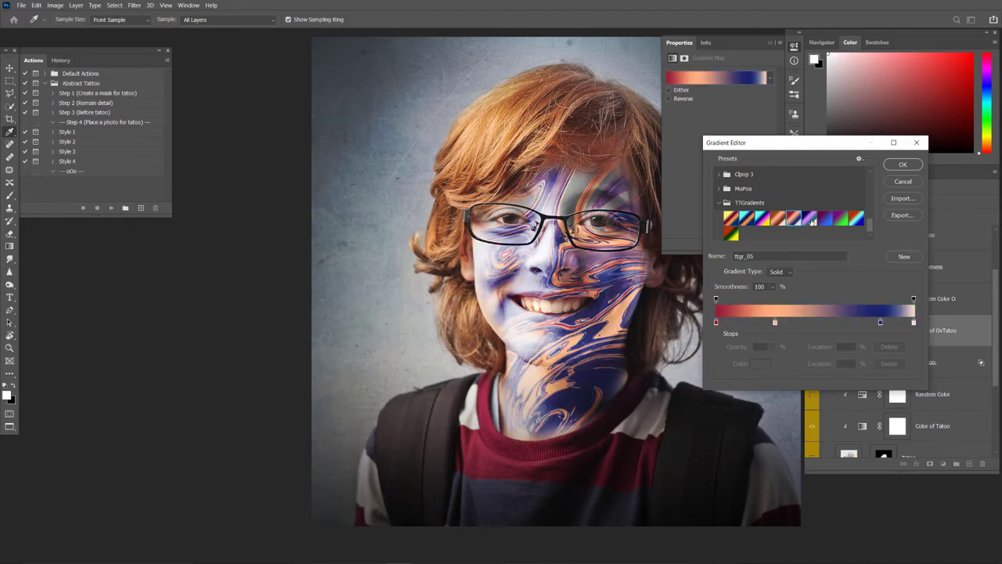
pyautogui.click(810, 220)
pyautogui.click(827, 220)
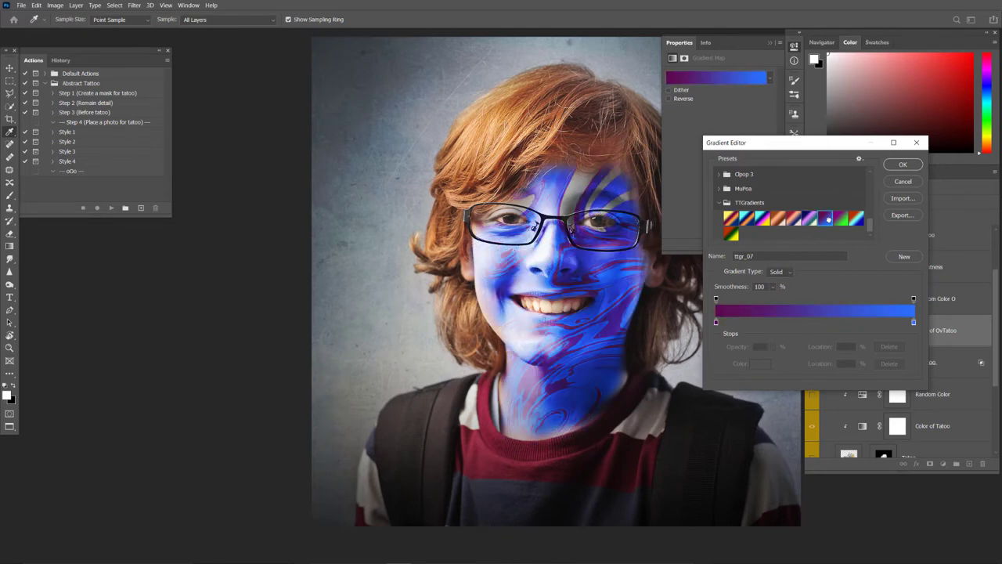
pyautogui.click(841, 220)
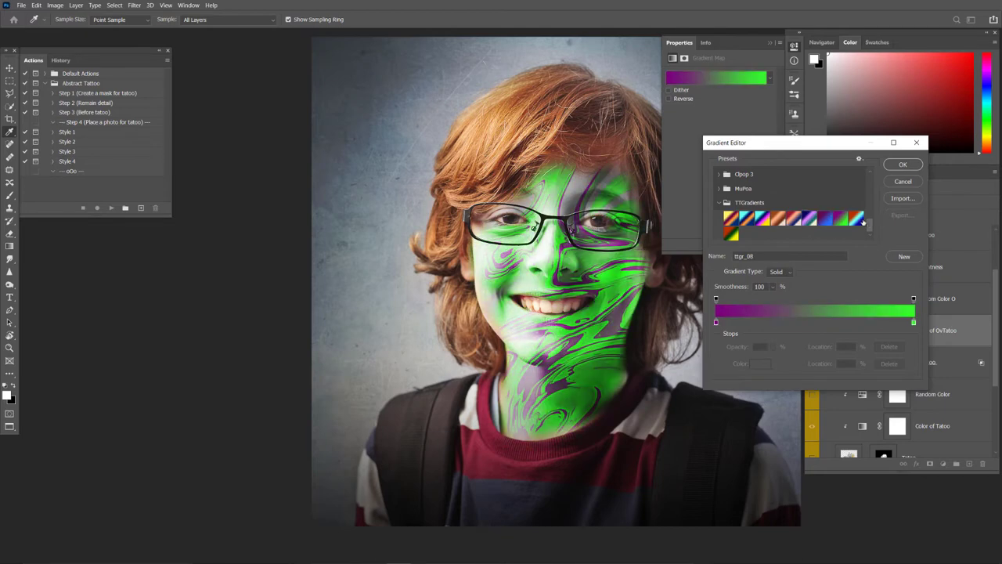
pyautogui.click(858, 220)
pyautogui.click(731, 235)
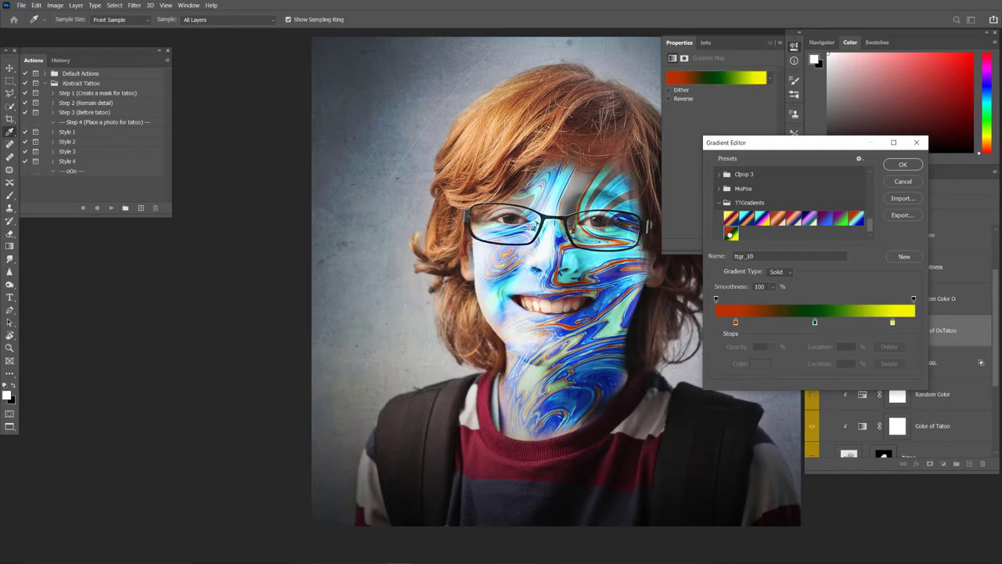
pyautogui.click(747, 220)
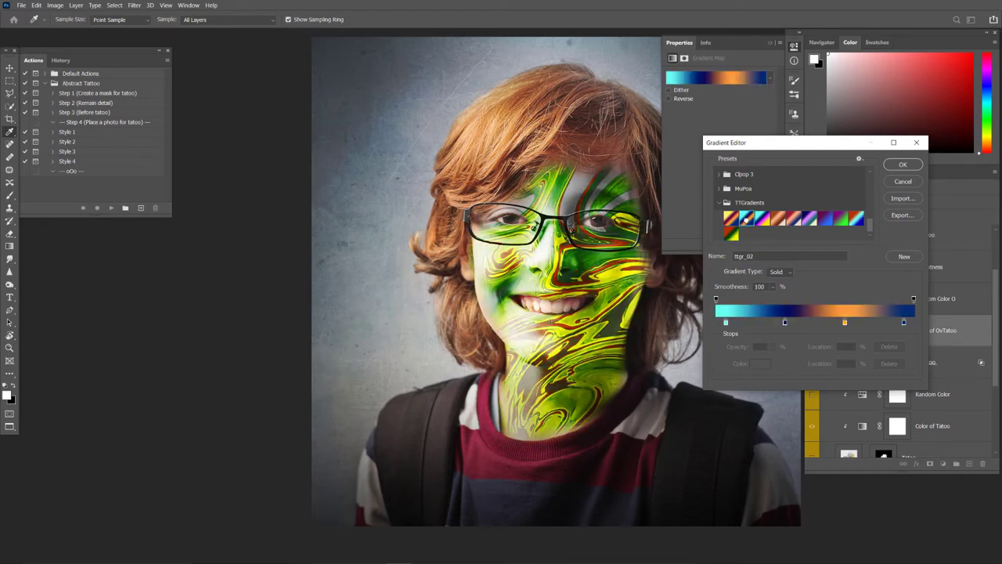
pyautogui.click(764, 220)
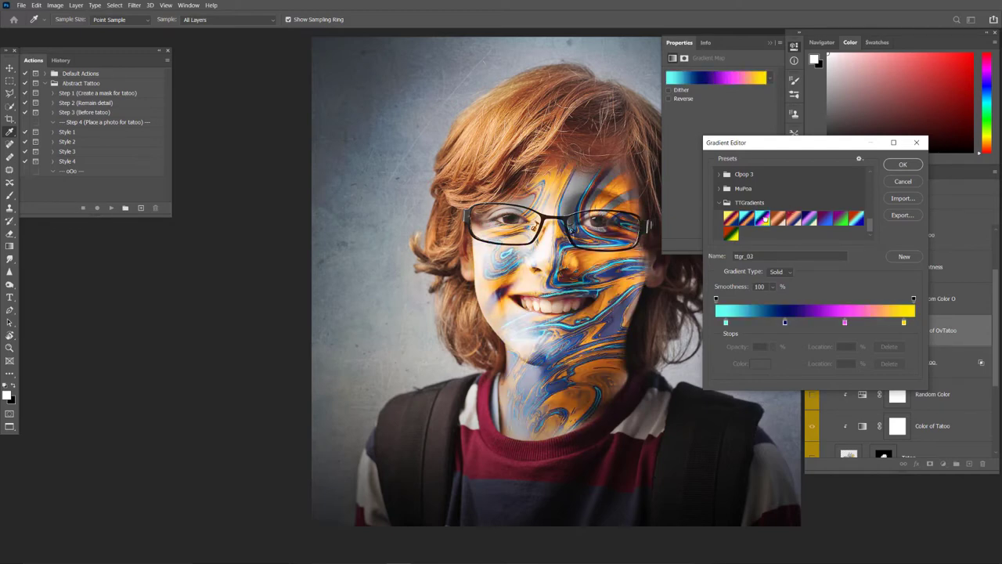
pyautogui.click(904, 166)
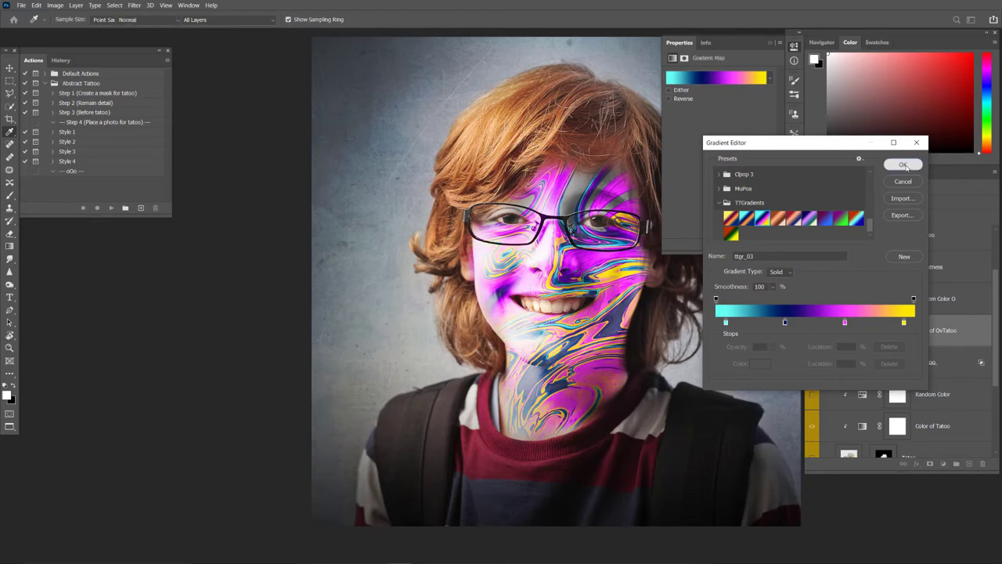
# Briefly preview the darker Darken Tatoo look, turn it off, and collapse the Tatoo Options group.
pyautogui.scroll(1, 913, 324)
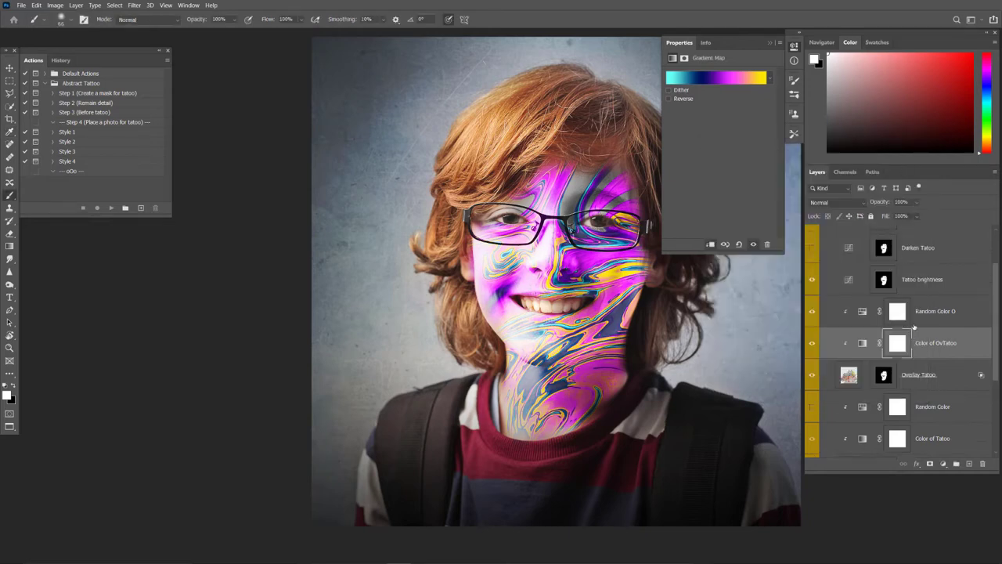
pyautogui.scroll(1, 913, 324)
pyautogui.scroll(1, 913, 324)
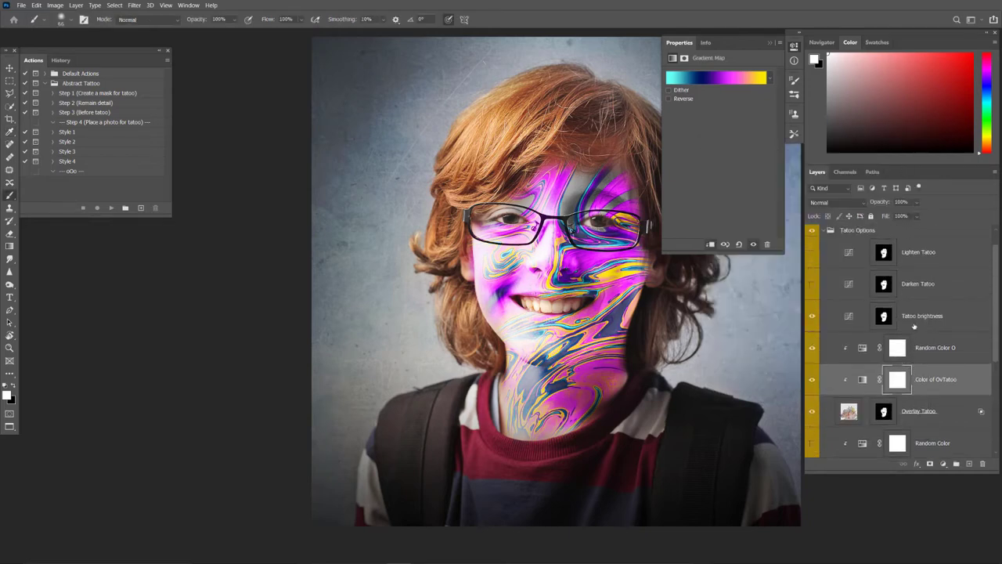
pyautogui.click(813, 283)
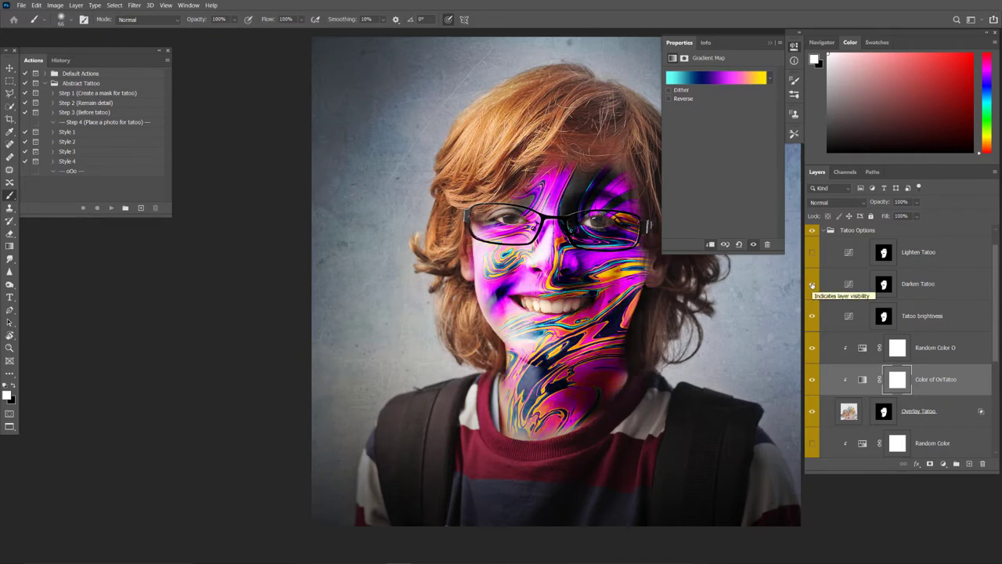
pyautogui.click(812, 285)
pyautogui.scroll(1, 844, 282)
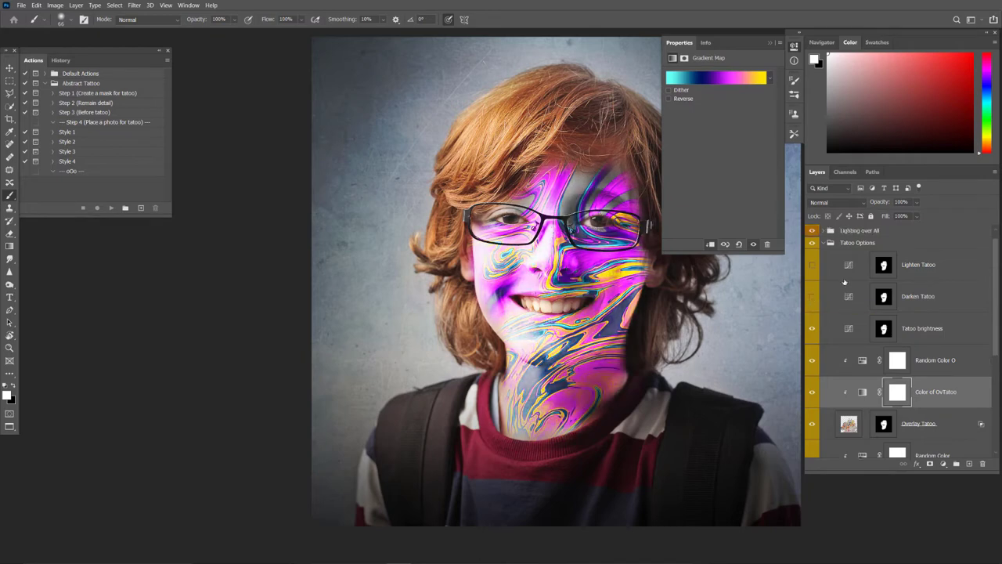
pyautogui.click(829, 243)
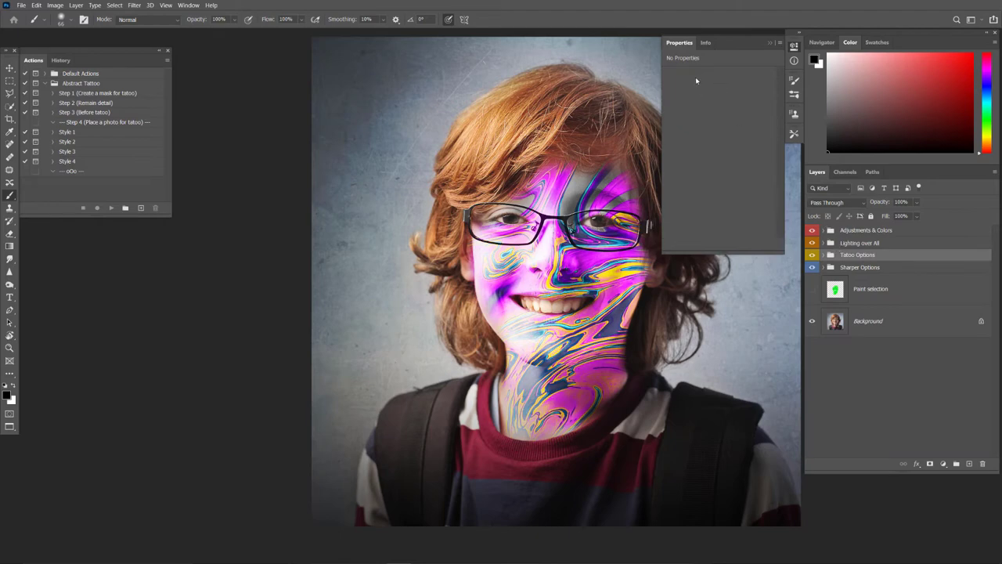
# Expand Adjustments & Colors and shift the whole image's hue in Hue/Saturation.
pyautogui.click(680, 43)
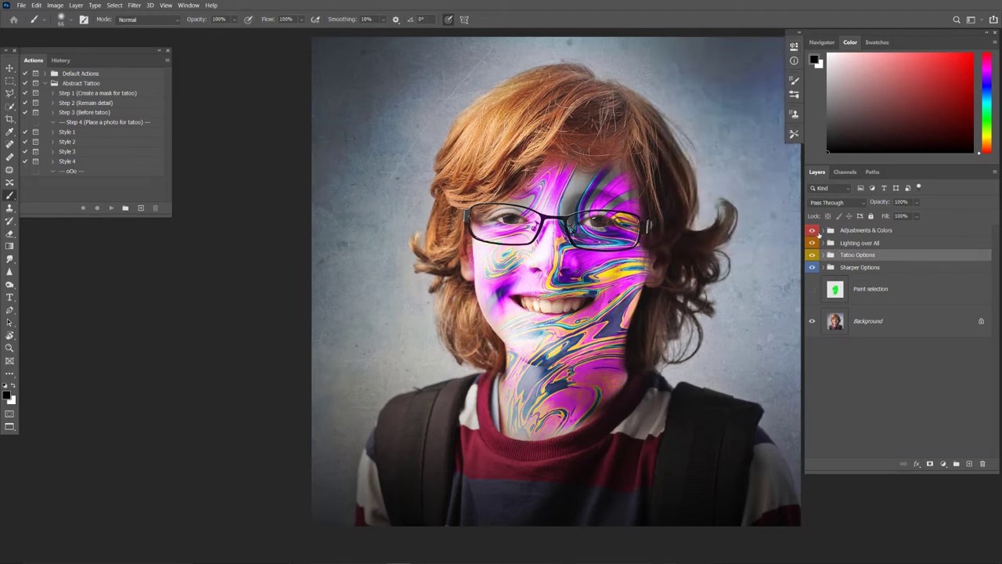
pyautogui.click(825, 231)
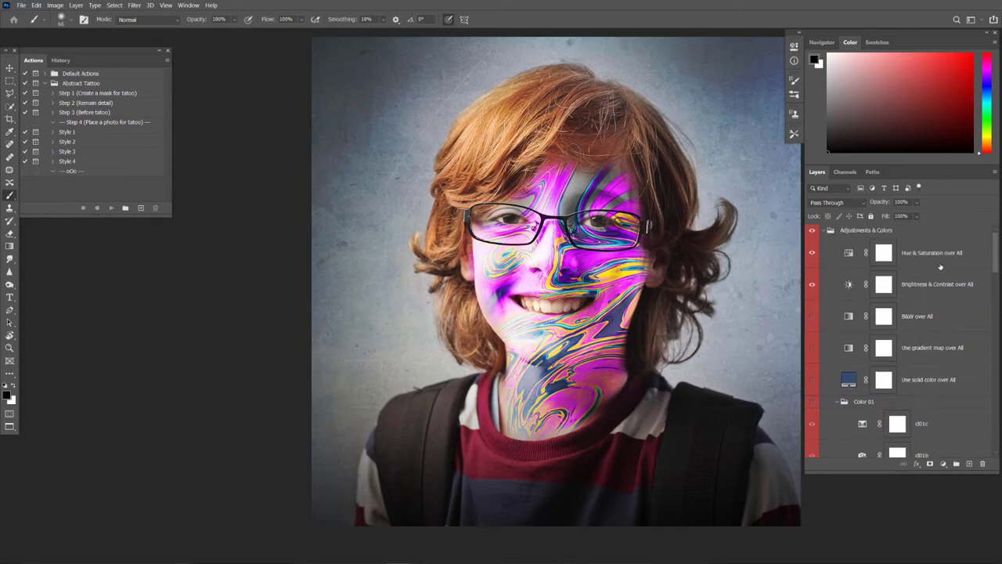
pyautogui.doubleClick(850, 254)
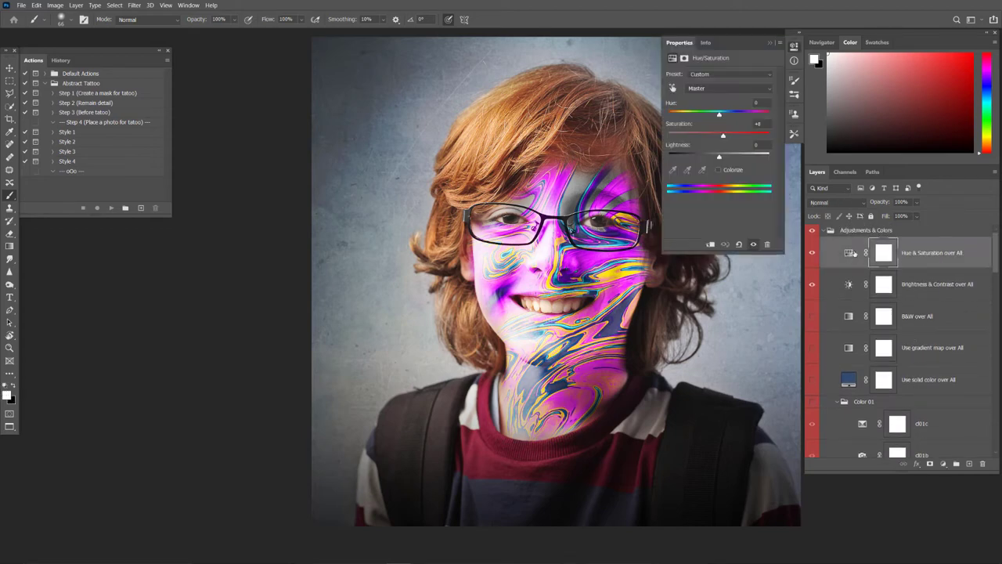
pyautogui.moveTo(720, 114)
pyautogui.mouseDown()
pyautogui.moveTo(754, 116)
pyautogui.moveTo(720, 116)
pyautogui.mouseUp()
# Set Brightness/Contrast to -7 and 15, then preview and remove the black-and-white and gradient map looks.
pyautogui.click(849, 286)
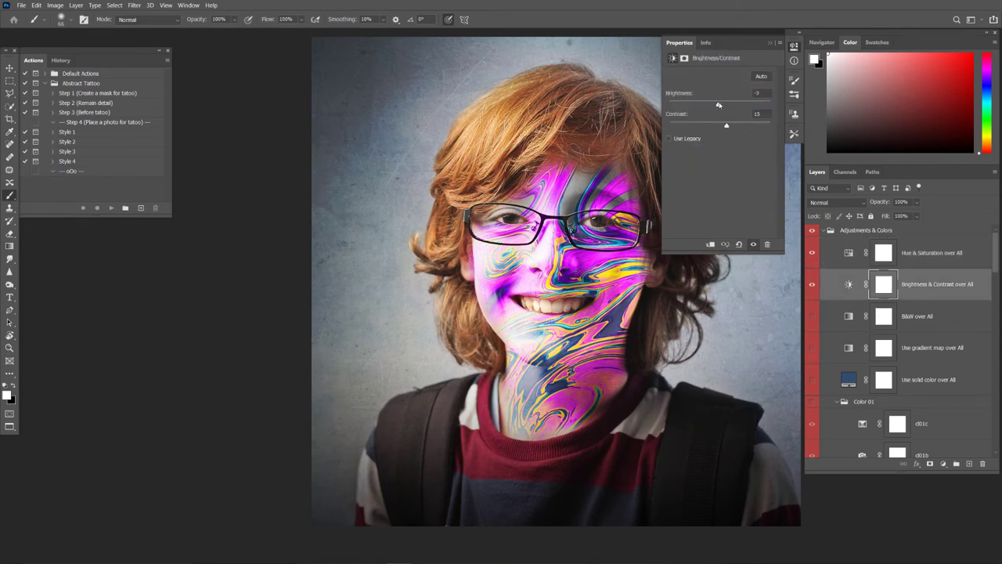
pyautogui.moveTo(719, 104)
pyautogui.mouseDown()
pyautogui.moveTo(738, 104)
pyautogui.moveTo(687, 105)
pyautogui.moveTo(723, 109)
pyautogui.moveTo(715, 106)
pyautogui.mouseUp()
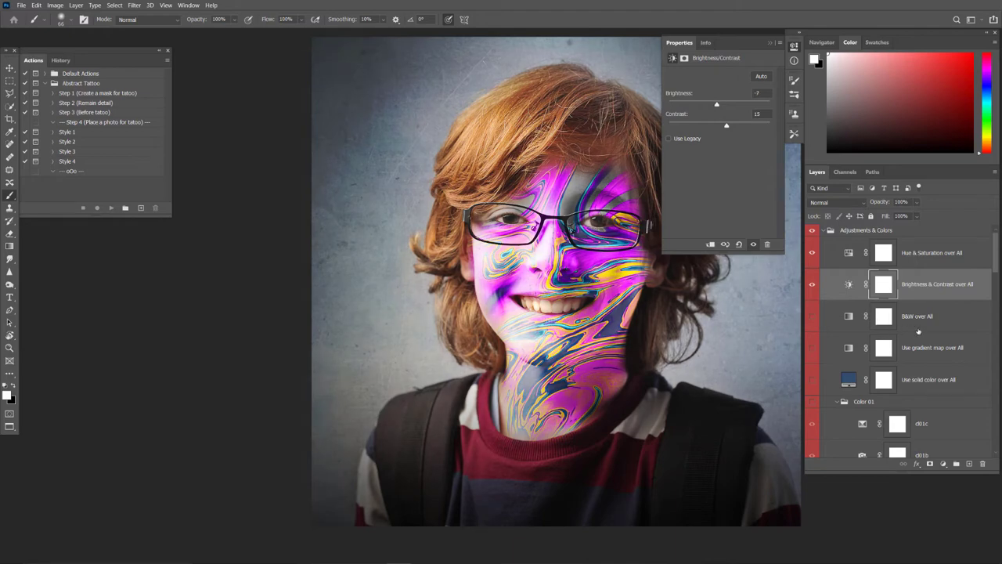
pyautogui.click(811, 317)
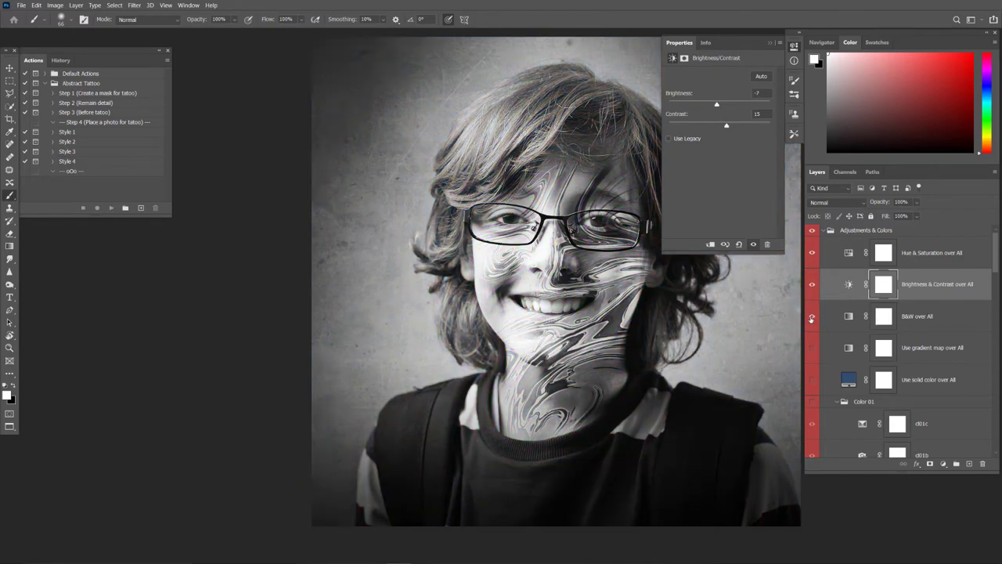
pyautogui.click(812, 316)
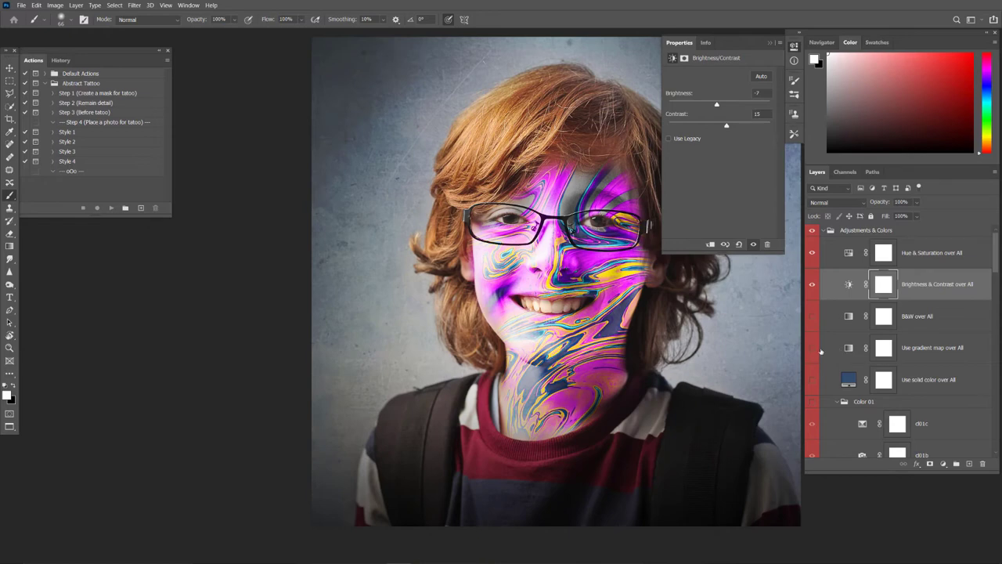
pyautogui.click(811, 350)
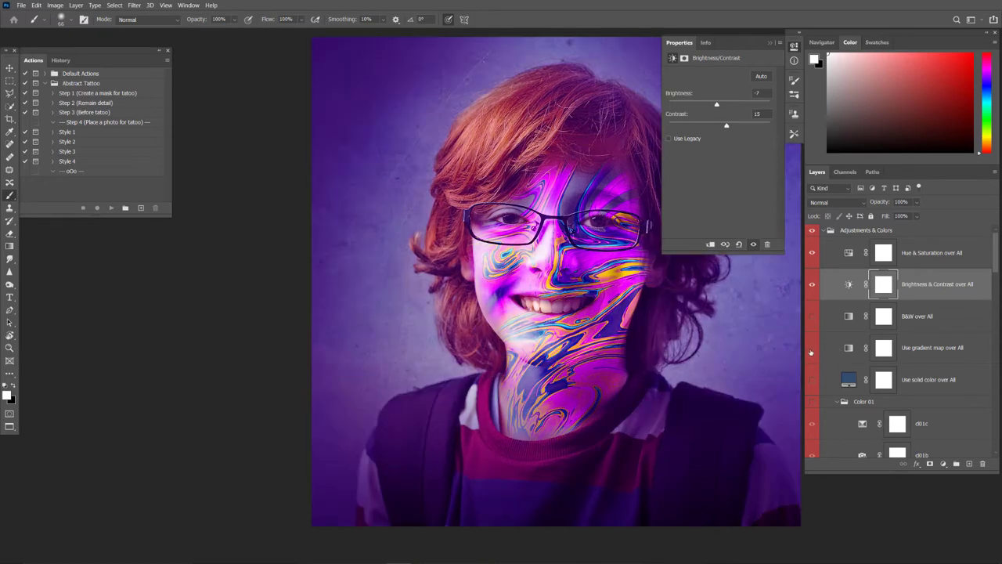
pyautogui.click(811, 349)
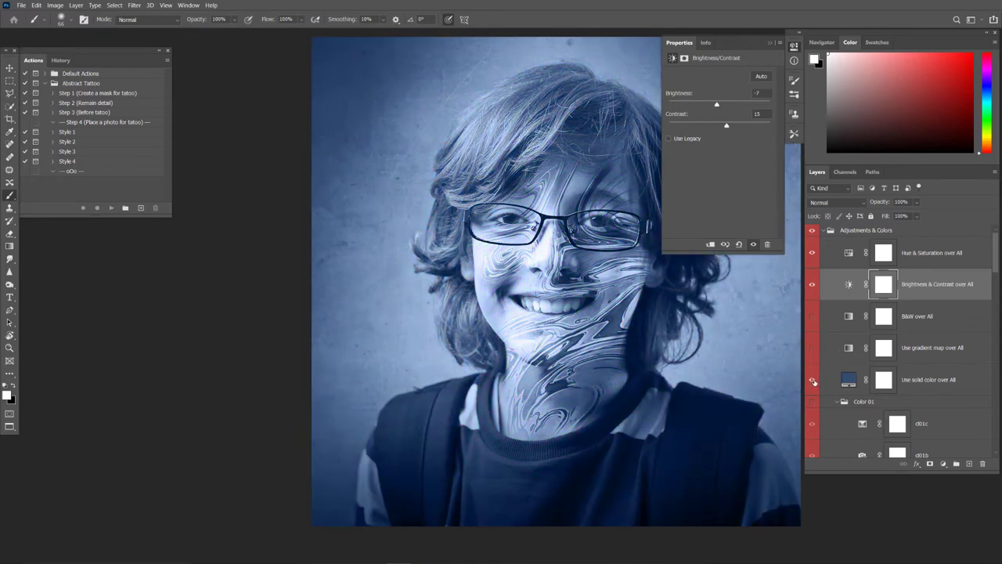
# Change the solid colour fill layer's colour to gold #ab8921 in the Color Picker.
pyautogui.click(679, 42)
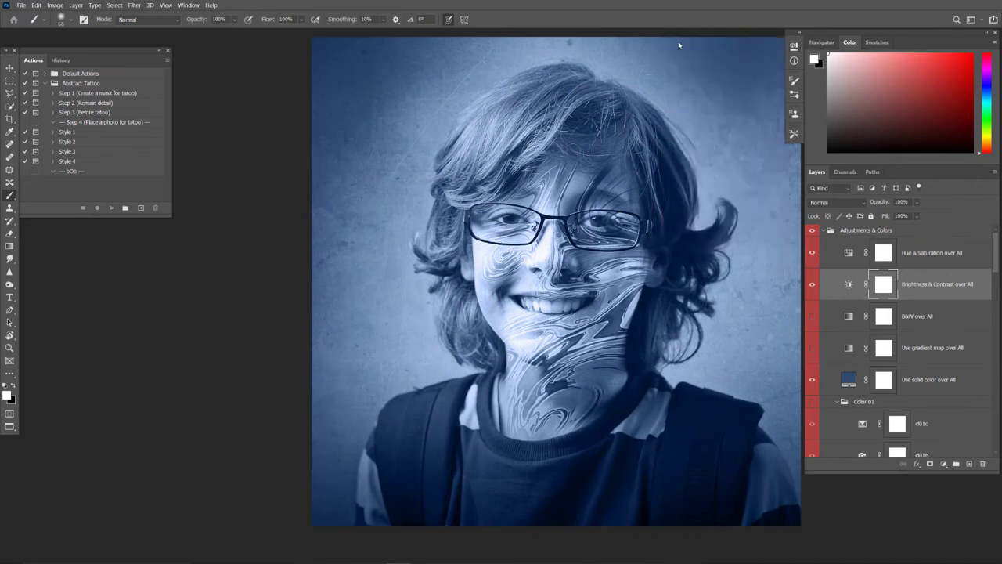
pyautogui.doubleClick(848, 381)
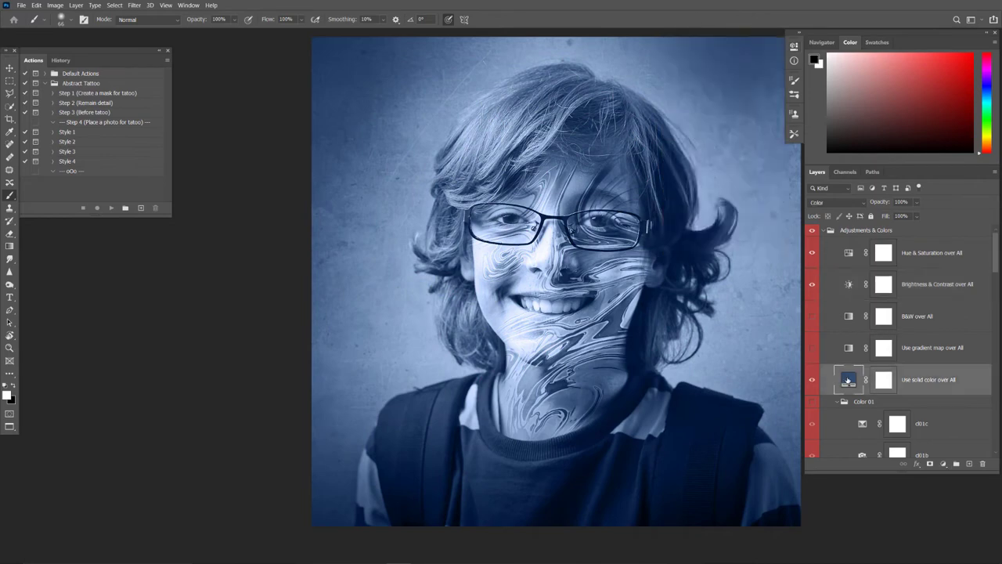
pyautogui.click(778, 139)
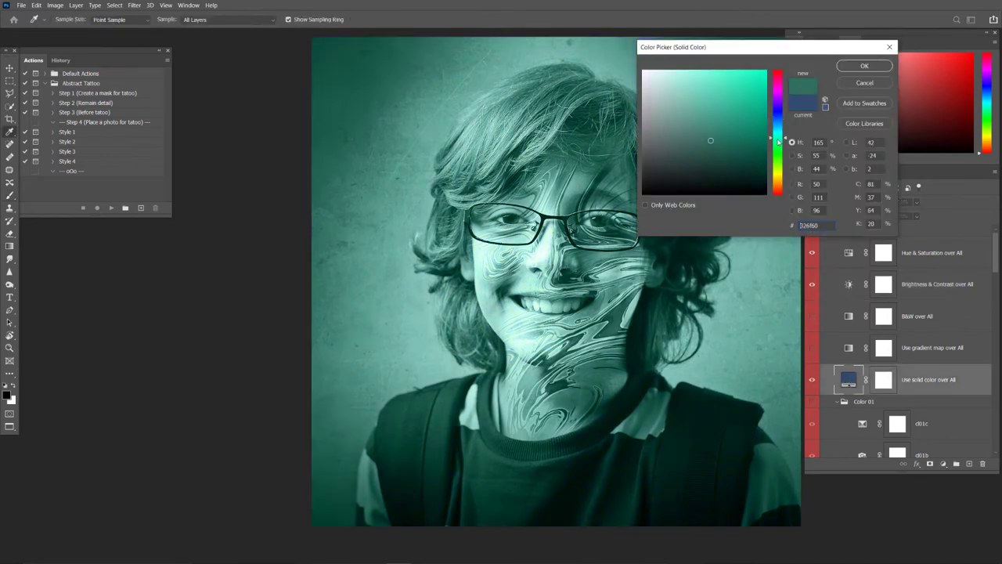
pyautogui.moveTo(780, 140); pyautogui.dragTo(776, 181)
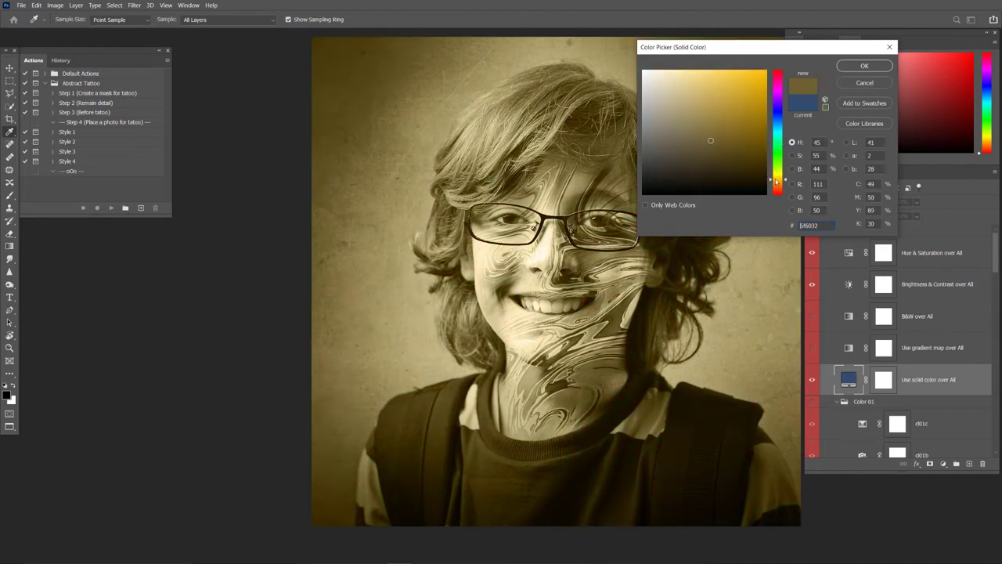
pyautogui.click(739, 95)
pyautogui.click(743, 110)
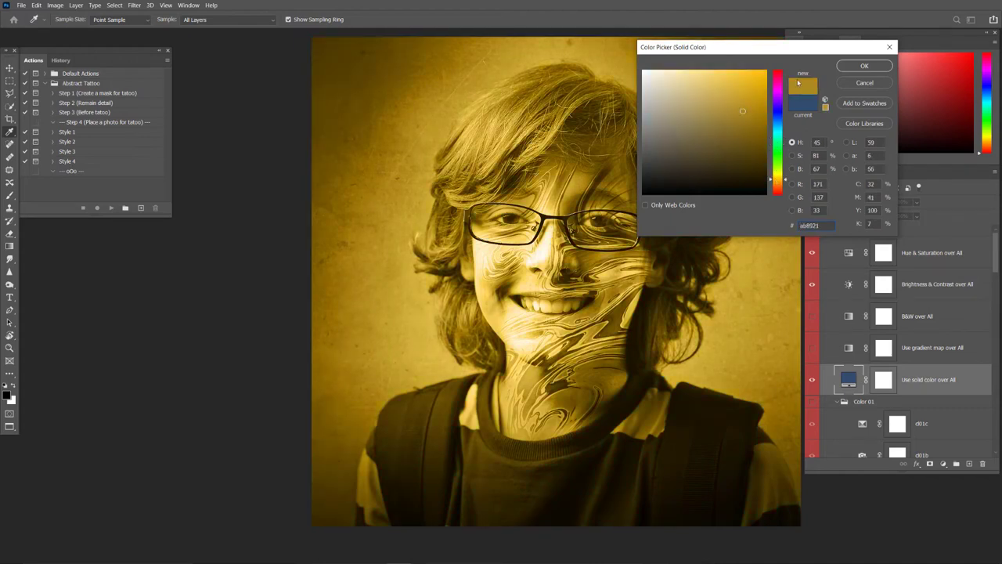
pyautogui.click(862, 66)
pyautogui.scroll(-2, 870, 339)
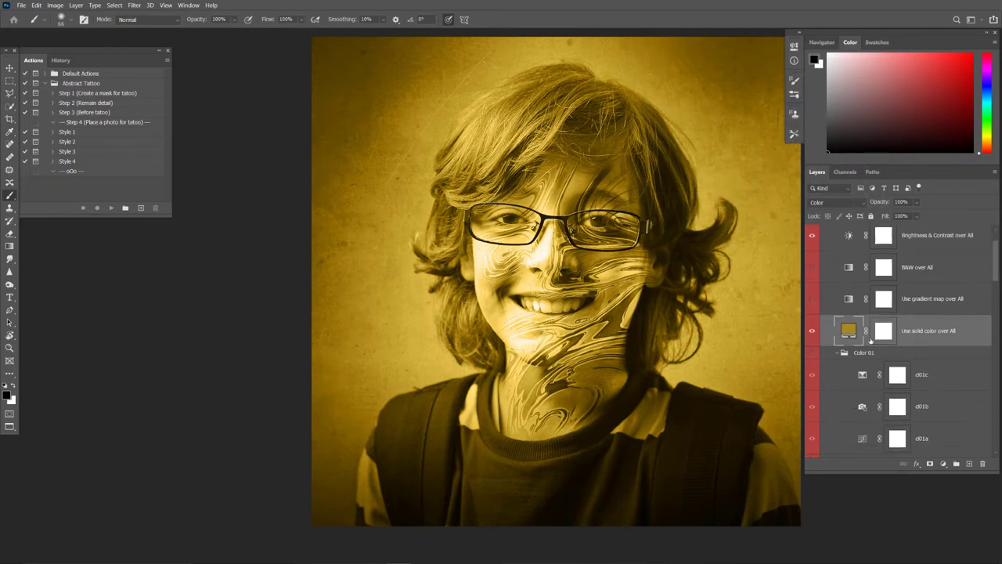
pyautogui.scroll(-1, 871, 339)
pyautogui.scroll(-2, 871, 338)
# Hide the solid tint and switch on the Color 01, 02 and 03 grades on the boy's portrait.
pyautogui.click(812, 246)
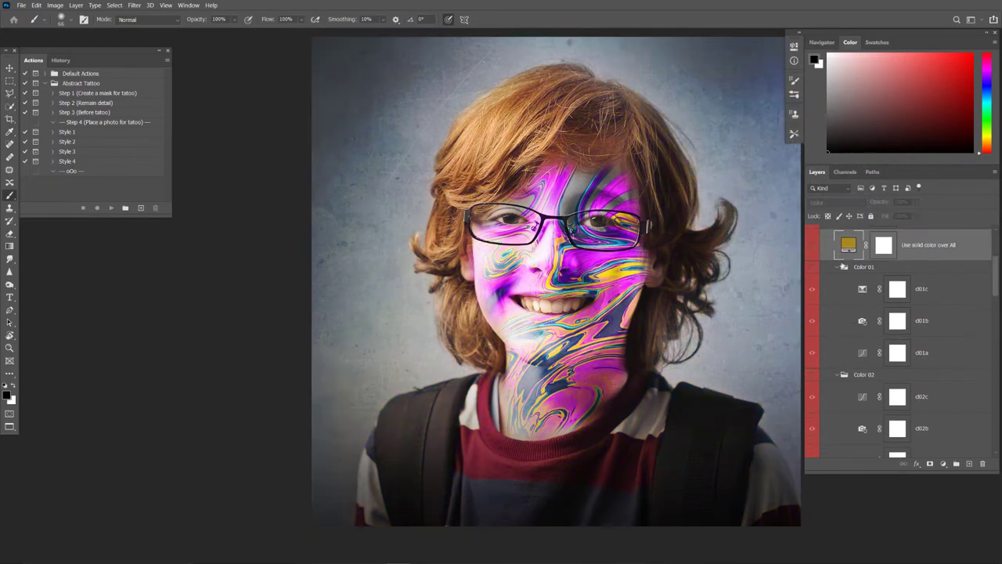
pyautogui.scroll(-1, 822, 273)
pyautogui.click(813, 243)
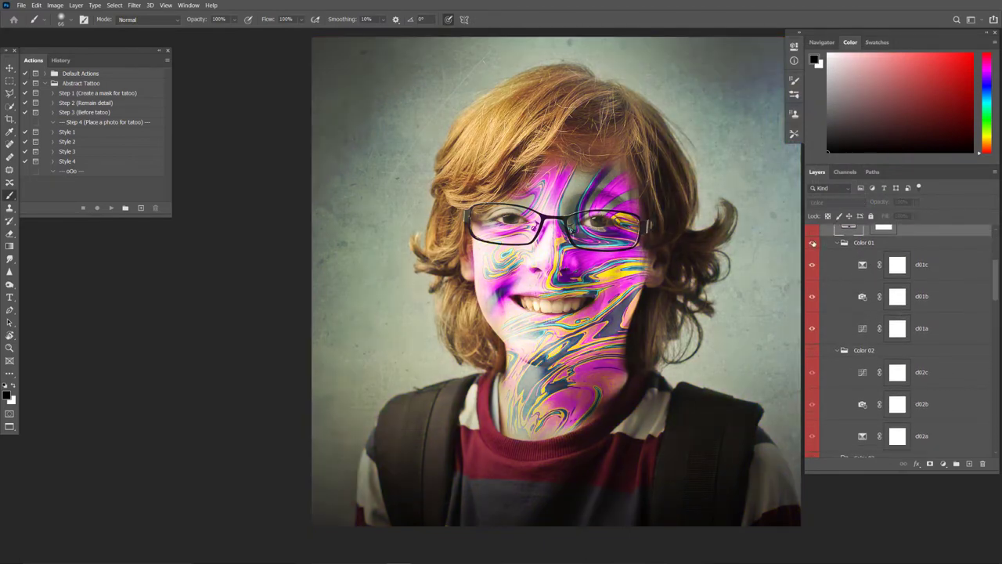
pyautogui.click(812, 350)
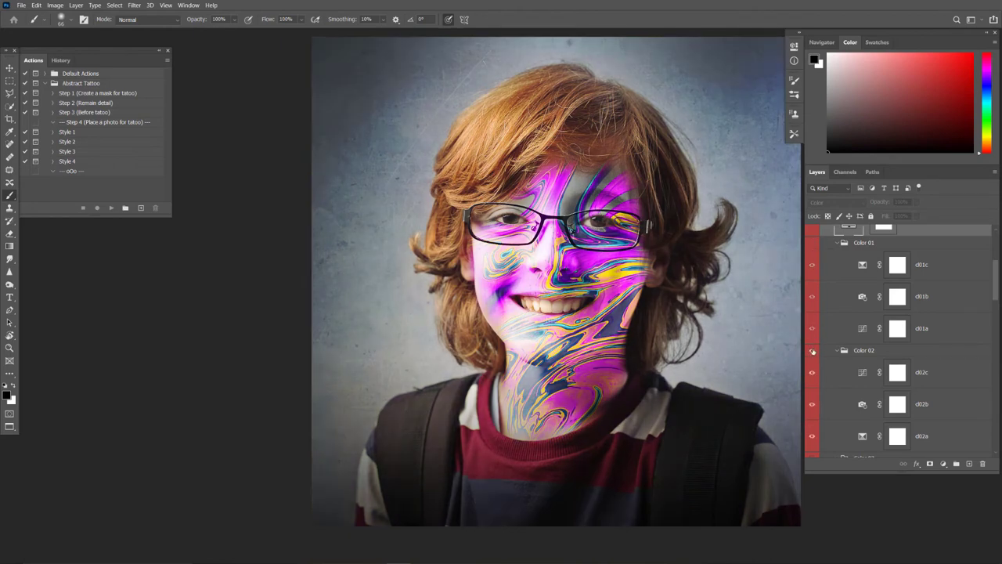
pyautogui.scroll(-3, 813, 352)
pyautogui.scroll(-1, 813, 352)
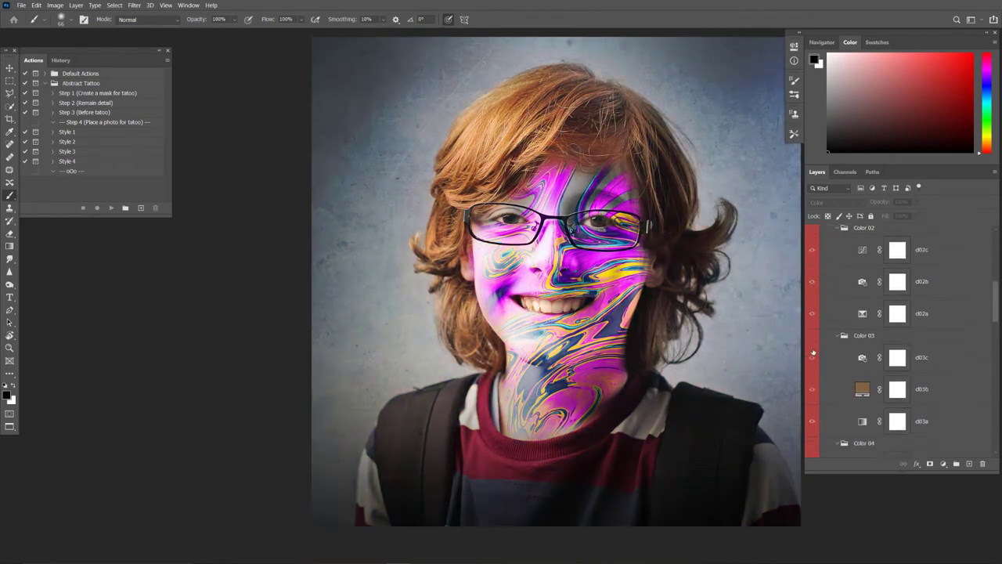
pyautogui.click(812, 336)
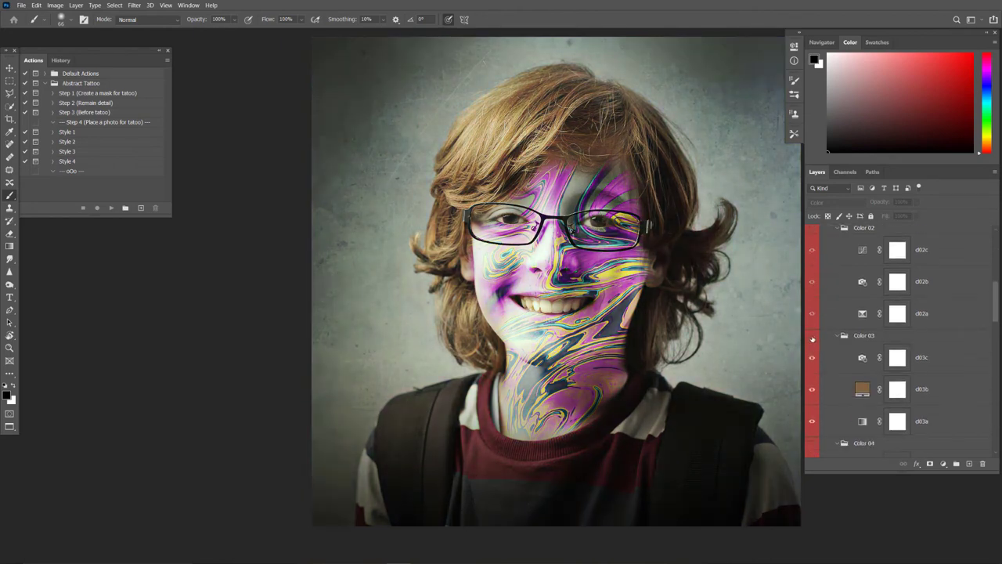
pyautogui.scroll(-2, 813, 338)
pyautogui.scroll(-2, 812, 338)
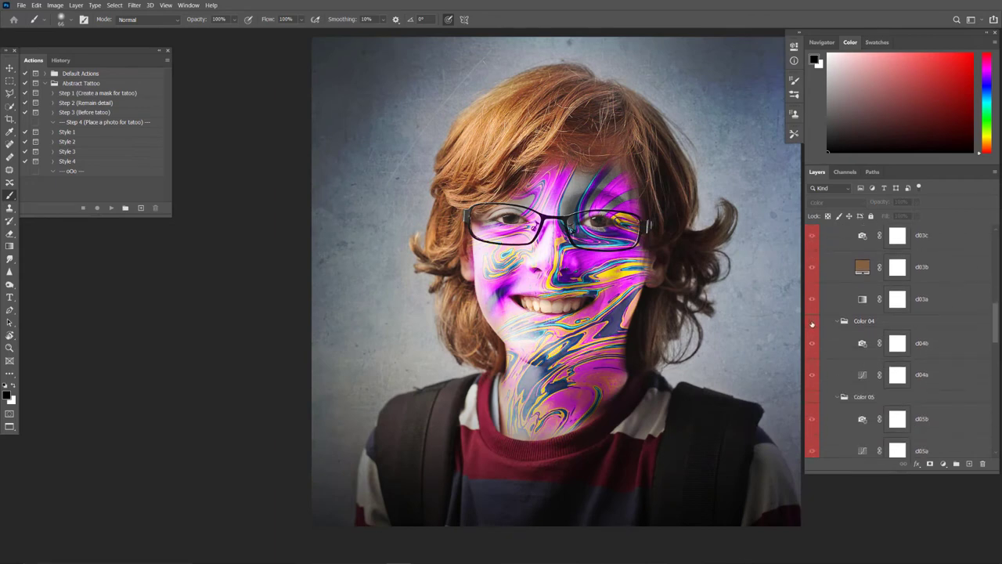
pyautogui.scroll(-3, 813, 321)
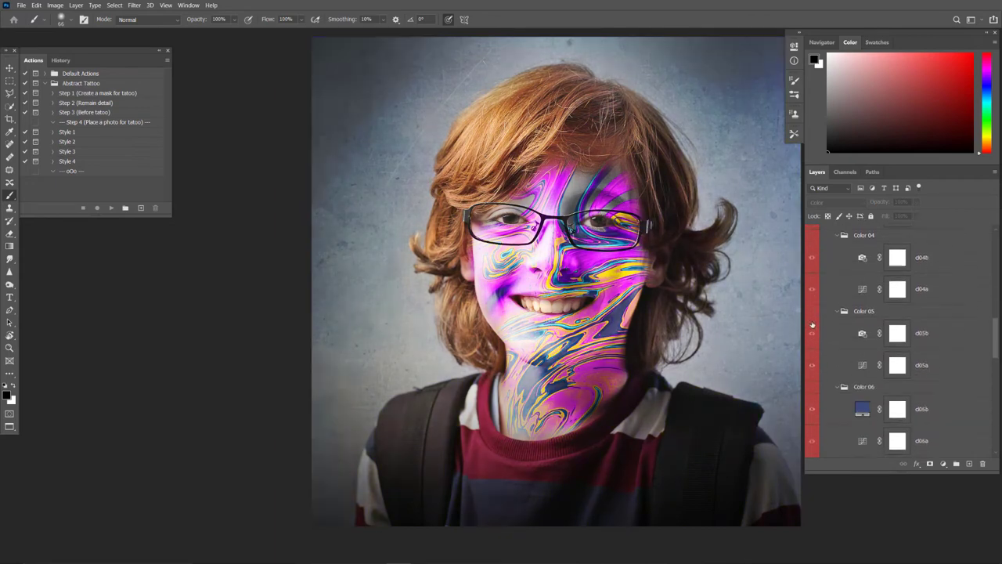
pyautogui.scroll(-1, 816, 310)
pyautogui.click(814, 300)
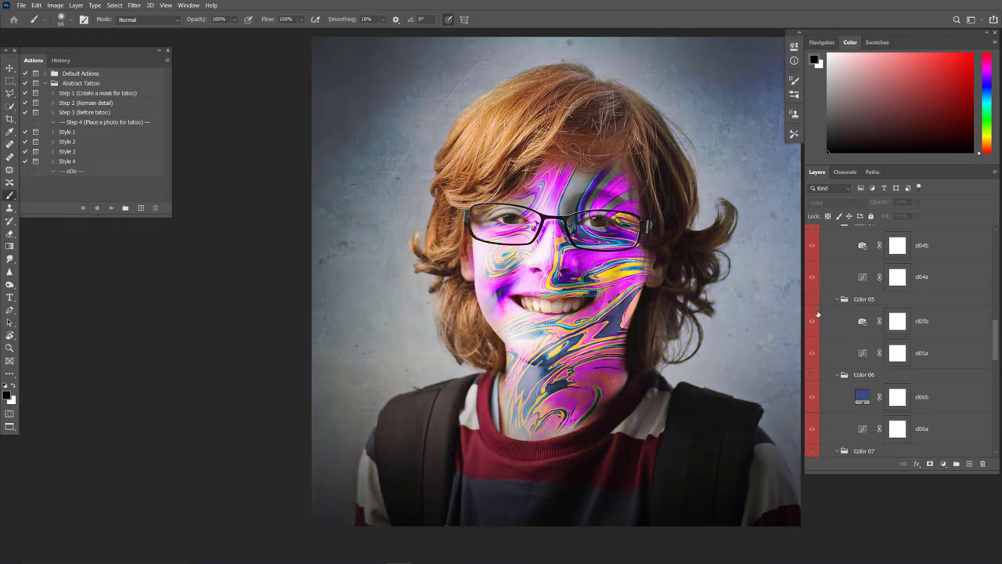
pyautogui.scroll(-2, 815, 309)
pyautogui.scroll(-2, 819, 319)
pyautogui.scroll(-2, 818, 318)
pyautogui.scroll(-2, 819, 319)
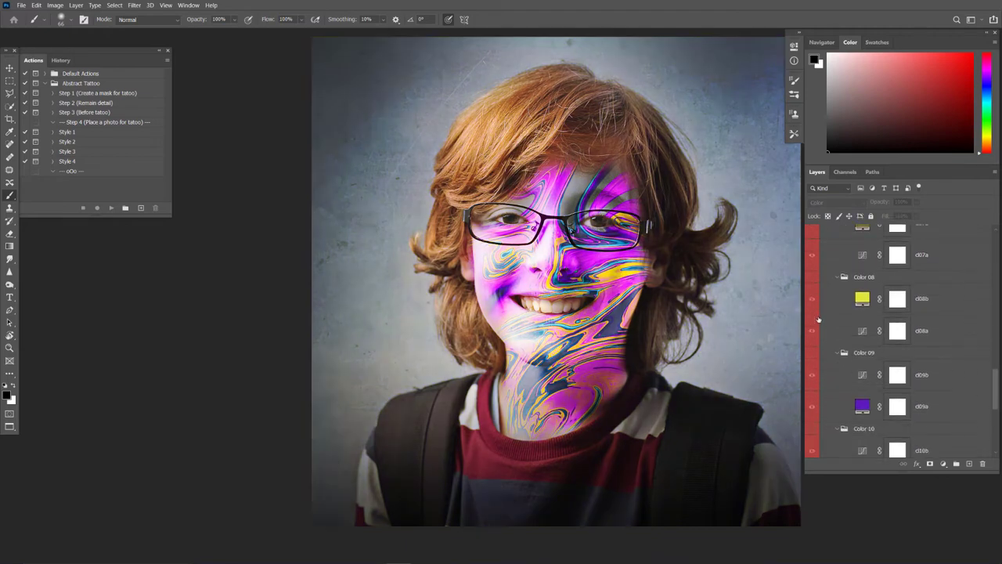
pyautogui.scroll(-3, 818, 318)
pyautogui.scroll(-2, 819, 319)
pyautogui.scroll(-2, 818, 318)
pyautogui.scroll(-1, 812, 353)
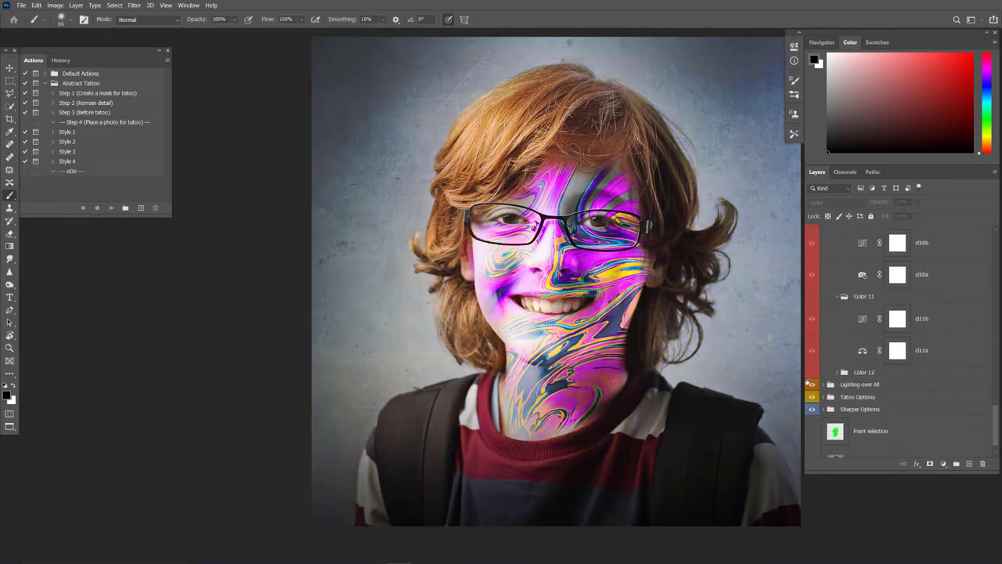
# Preview the Color 12, 11, 10 and 09 tints, then show only the original Background photo.
pyautogui.click(811, 374)
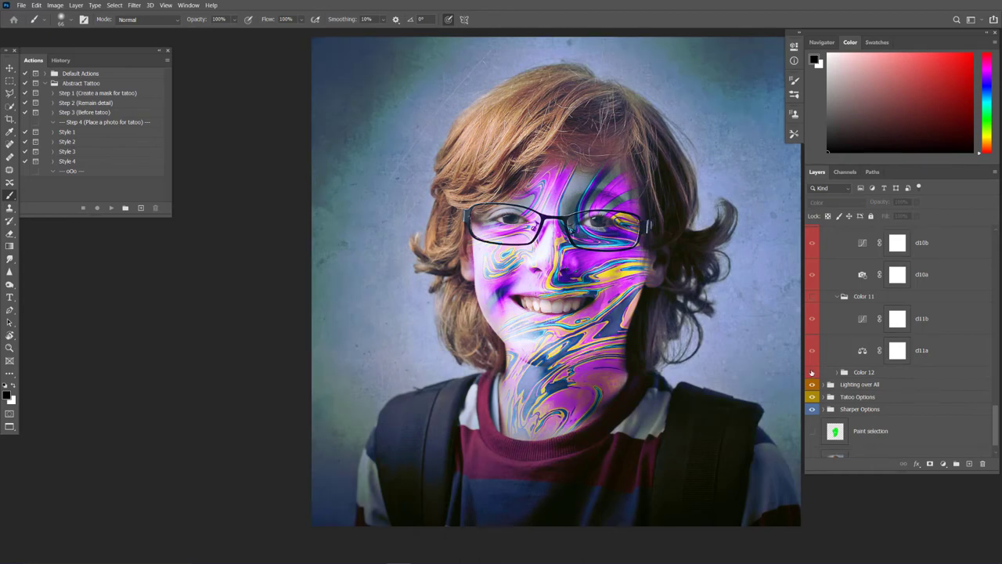
pyautogui.click(813, 296)
pyautogui.click(813, 297)
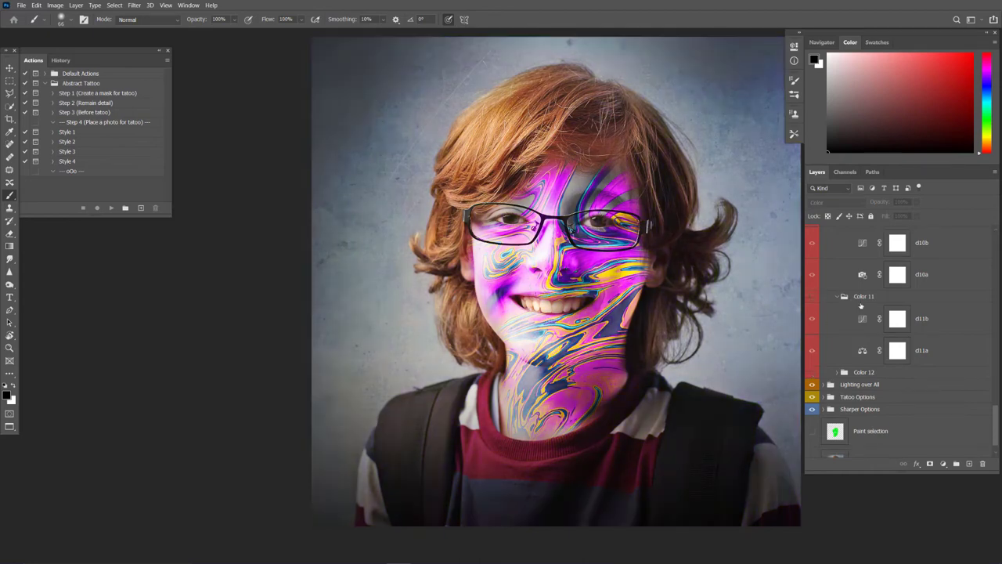
pyautogui.scroll(3, 823, 309)
pyautogui.click(813, 306)
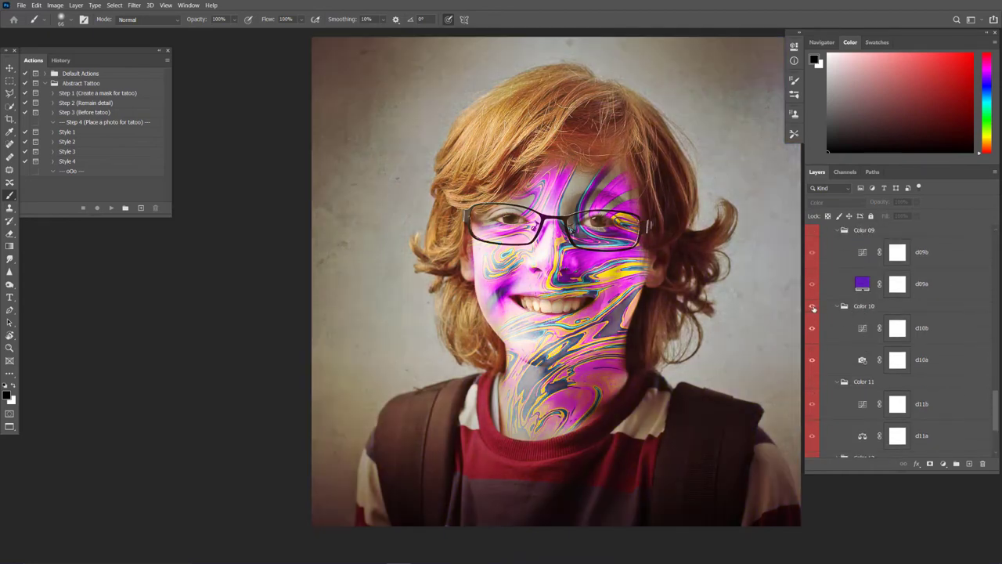
pyautogui.click(813, 307)
pyautogui.scroll(1, 818, 306)
pyautogui.scroll(1, 826, 299)
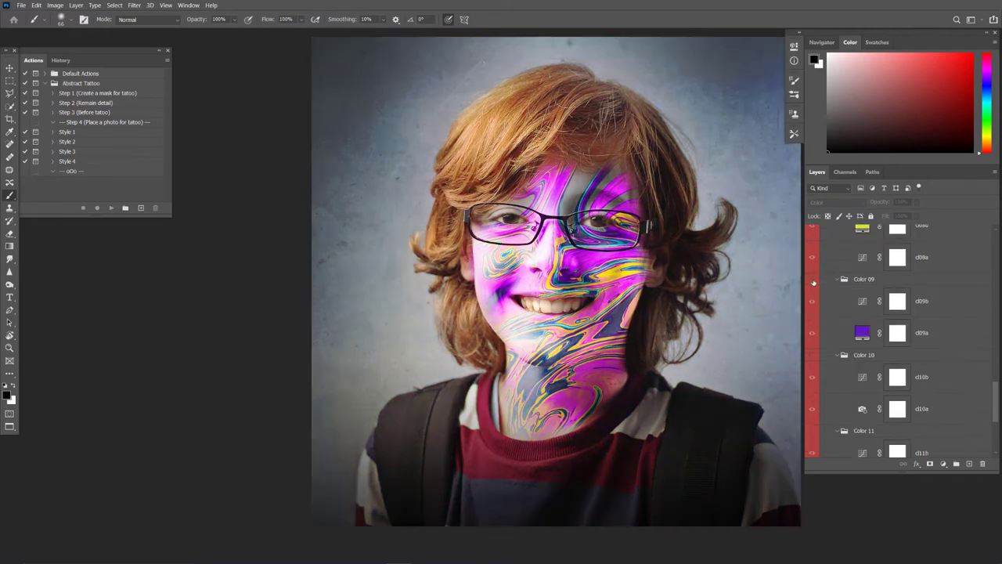
pyautogui.click(813, 280)
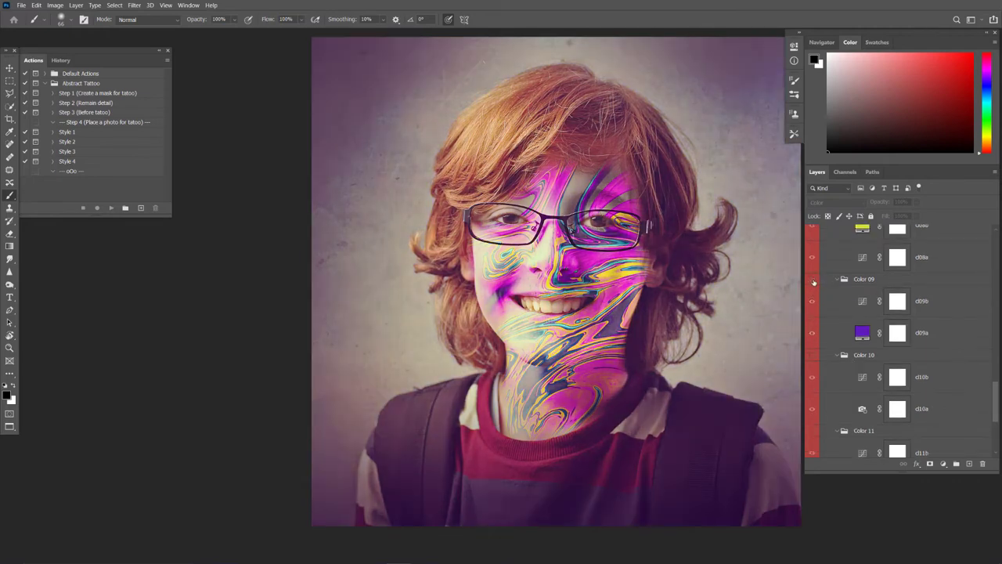
pyautogui.click(813, 280)
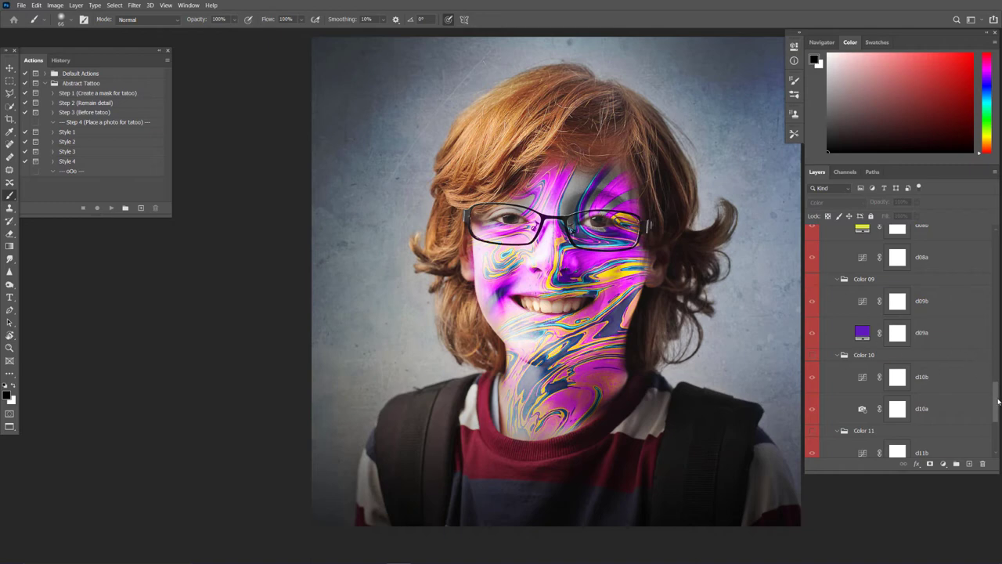
pyautogui.moveTo(999, 401); pyautogui.dragTo(997, 443)
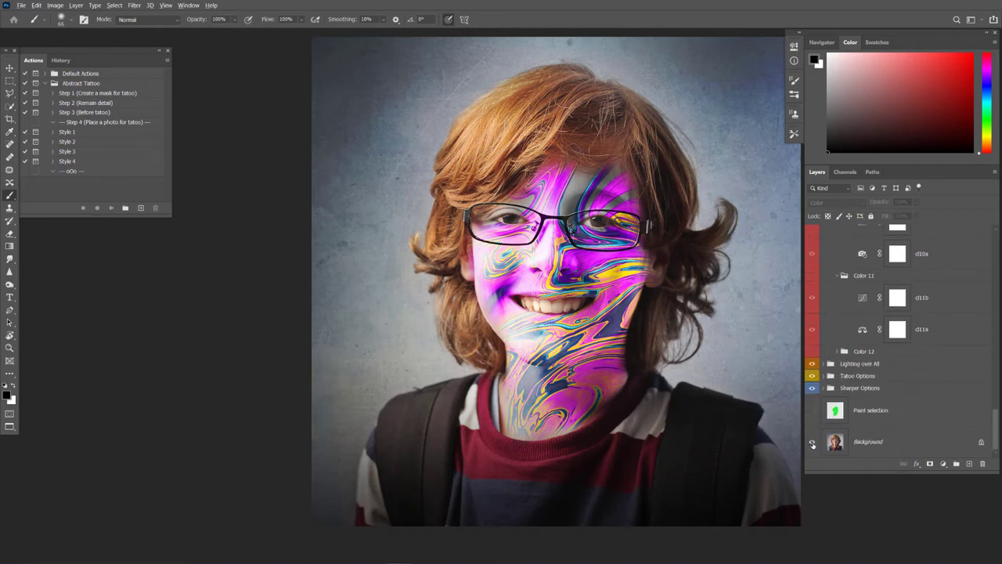
pyautogui.keyDown('alt'); pyautogui.click(812, 443); pyautogui.keyUp('alt')
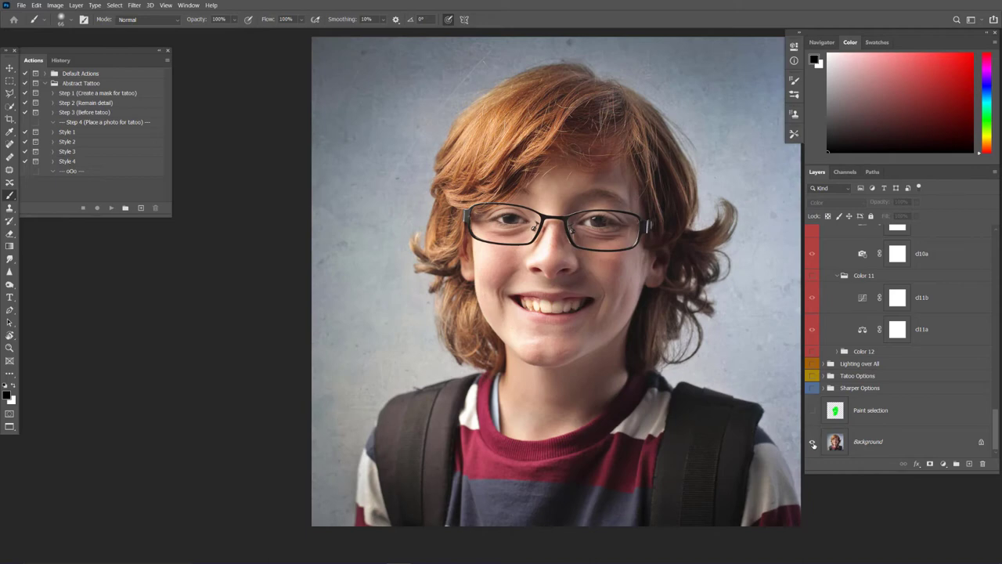
# Restore the portrait's effects and view the Woman-tshirt photo in full-screen mode.
pyautogui.keyDown('alt'); pyautogui.click(812, 444); pyautogui.keyUp('alt')
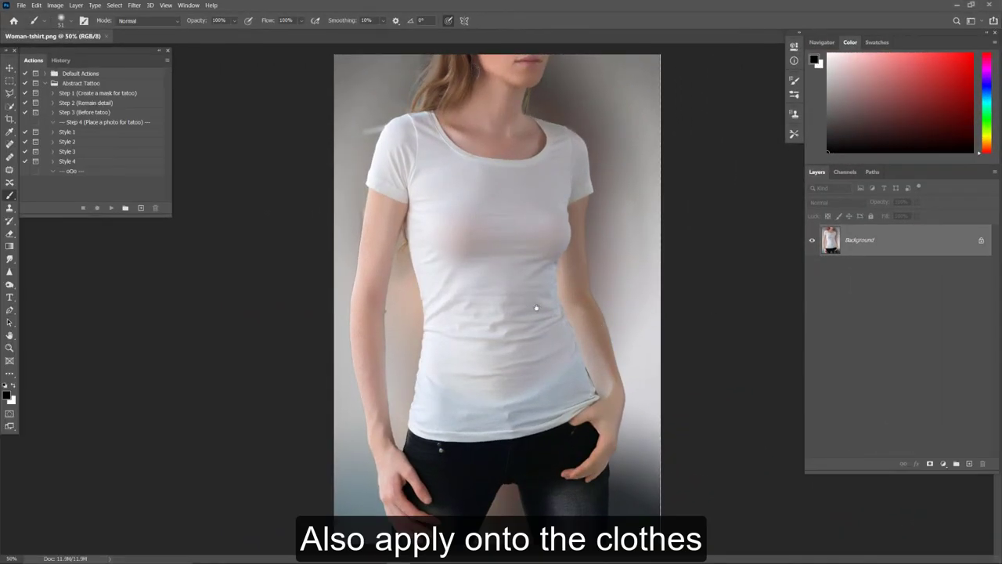
pyautogui.press('f')
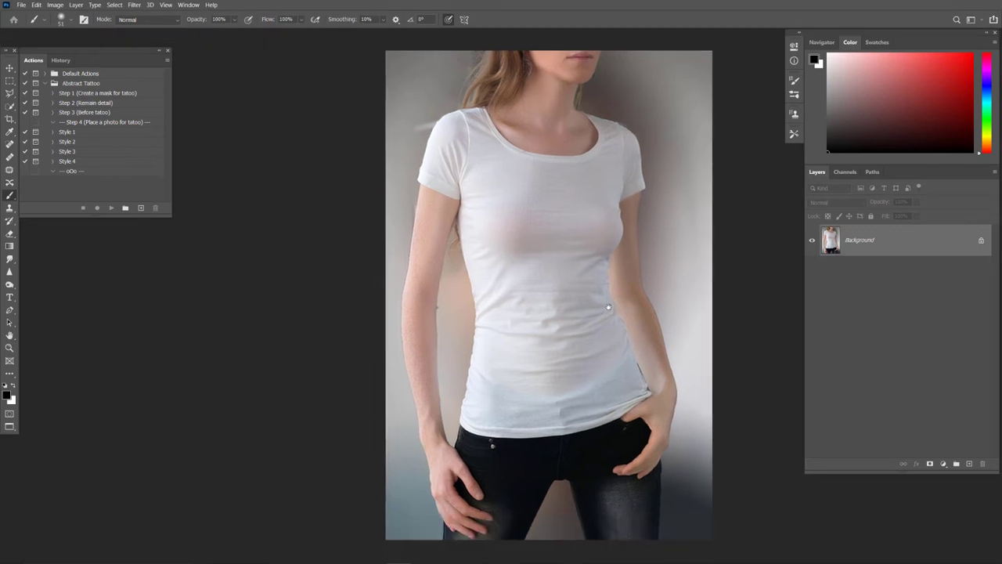
pyautogui.moveTo(609, 307); pyautogui.dragTo(552, 310)
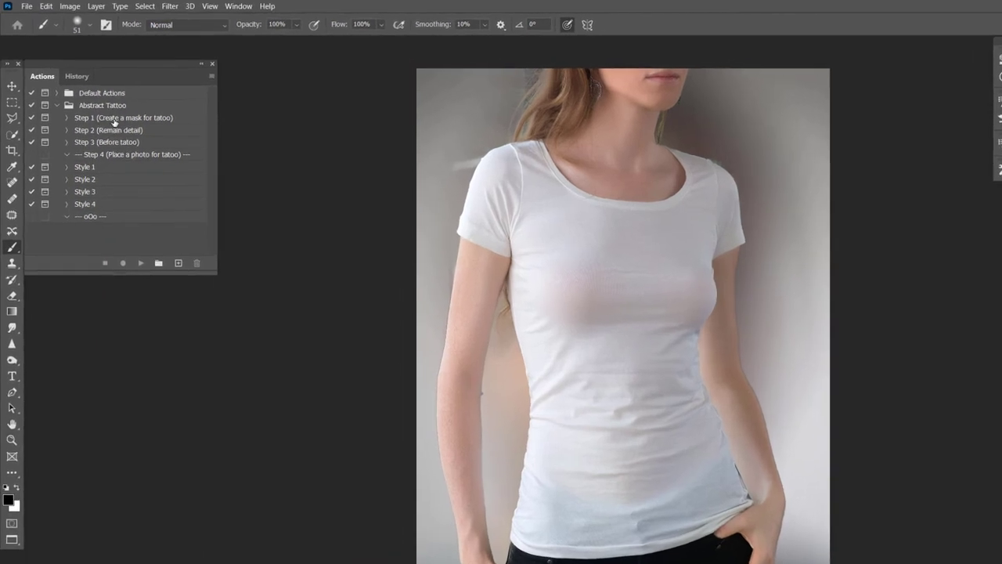
# Run Step 1 (Create a mask for tatoo) and make the O Ph layer active.
pyautogui.click(127, 120)
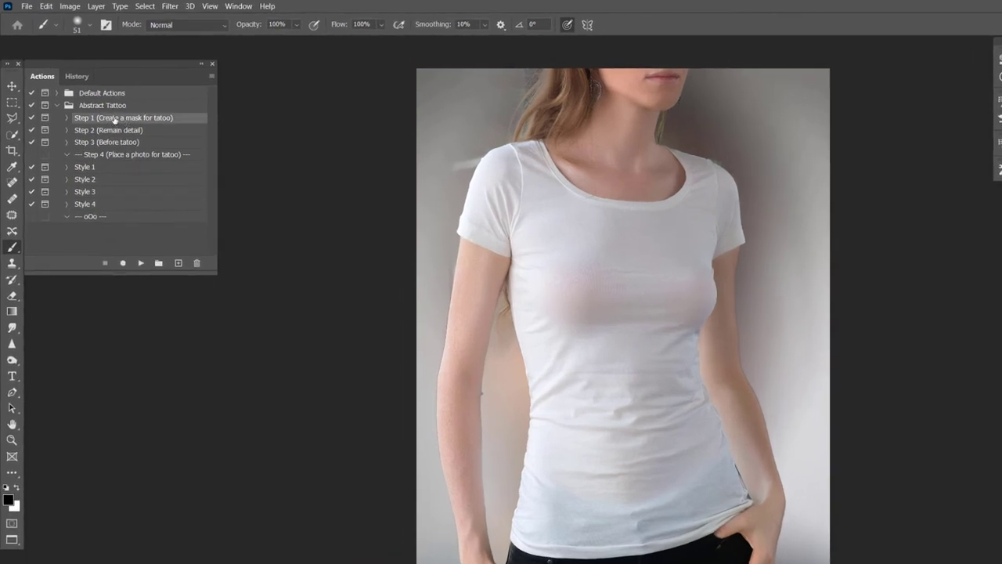
pyautogui.click(141, 264)
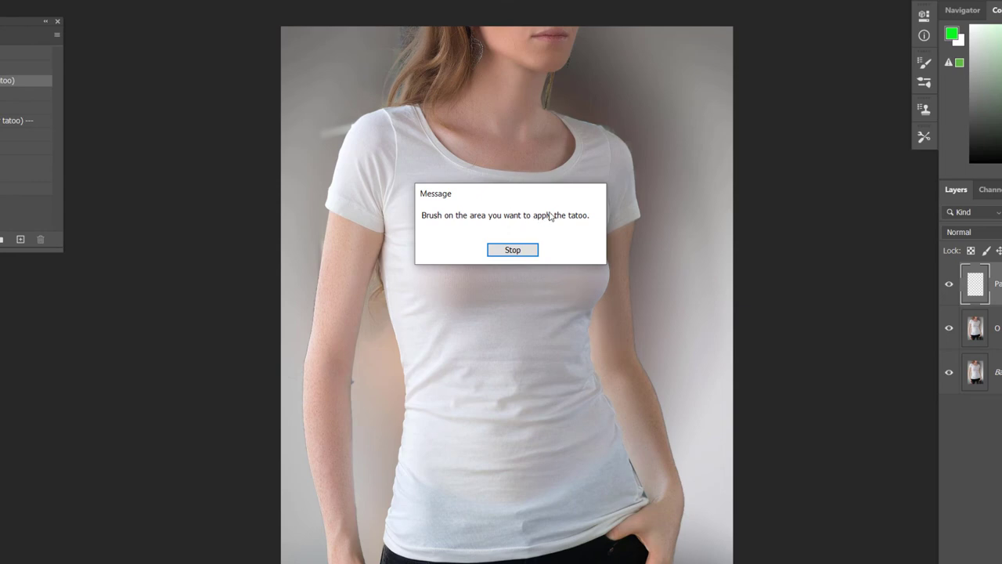
pyautogui.click(513, 249)
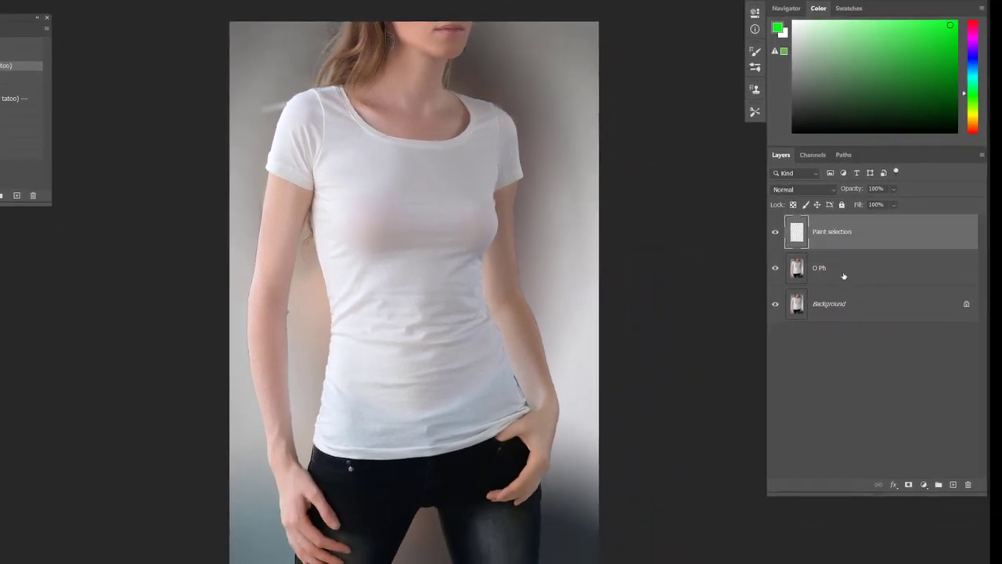
pyautogui.click(801, 269)
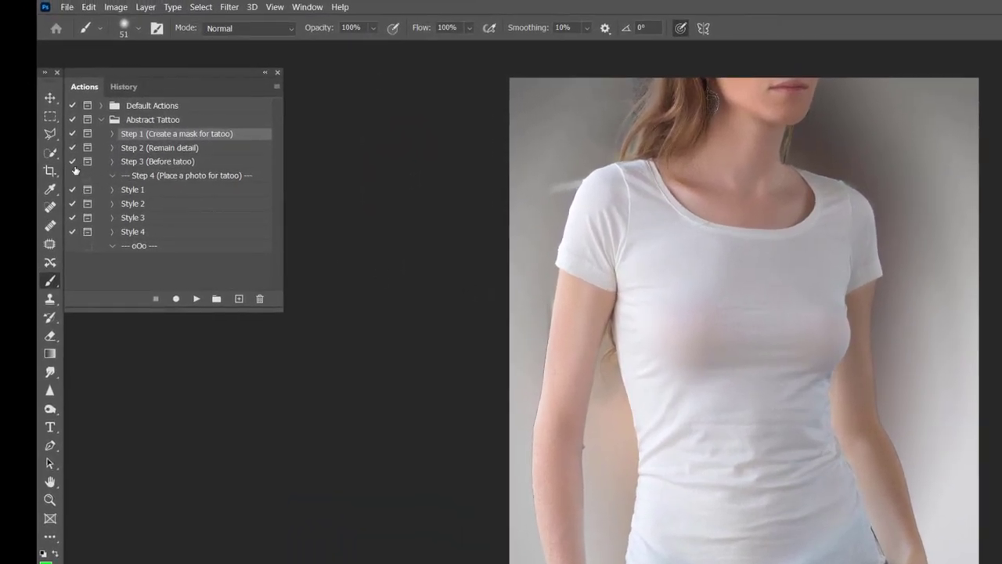
# Select the white t-shirt with Quick Selection and fill it green on the Paint selection layer.
pyautogui.click(50, 153)
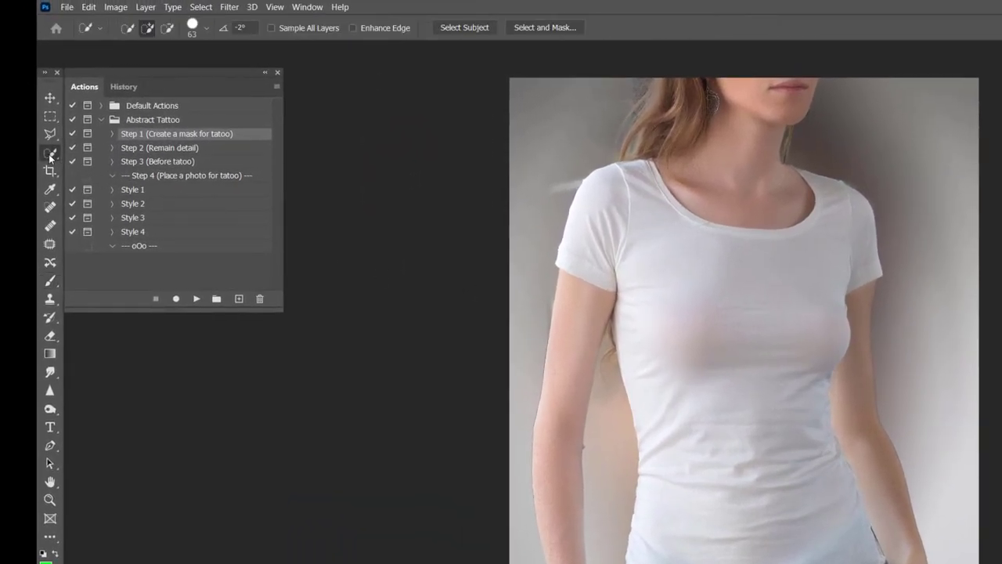
pyautogui.rightClick(50, 153)
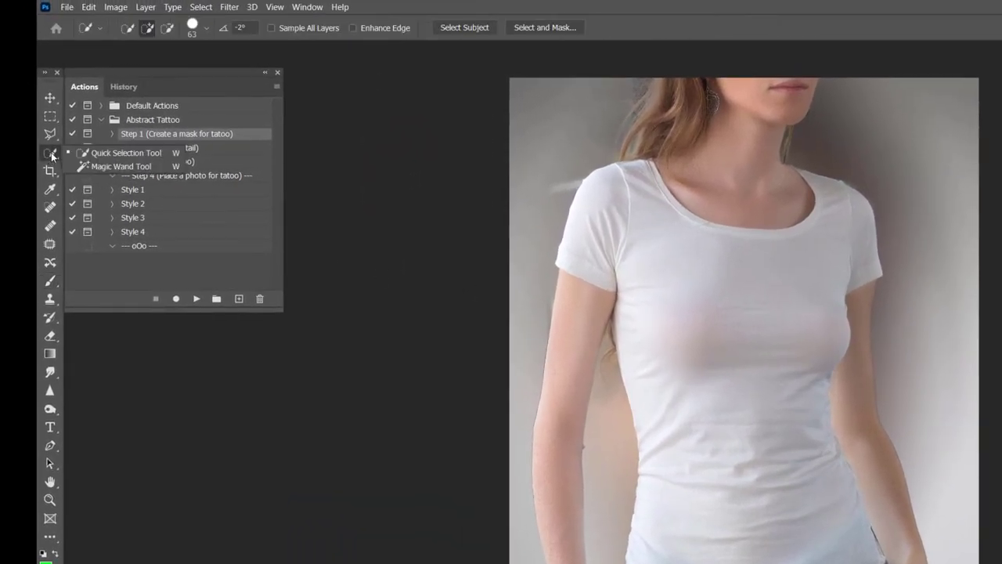
pyautogui.click(114, 155)
pyautogui.moveTo(450, 274)
pyautogui.mouseDown()
pyautogui.moveTo(392, 168)
pyautogui.moveTo(463, 212)
pyautogui.moveTo(510, 222)
pyautogui.moveTo(564, 197)
pyautogui.moveTo(501, 289)
pyautogui.moveTo(528, 402)
pyautogui.moveTo(496, 373)
pyautogui.moveTo(470, 447)
pyautogui.mouseUp()
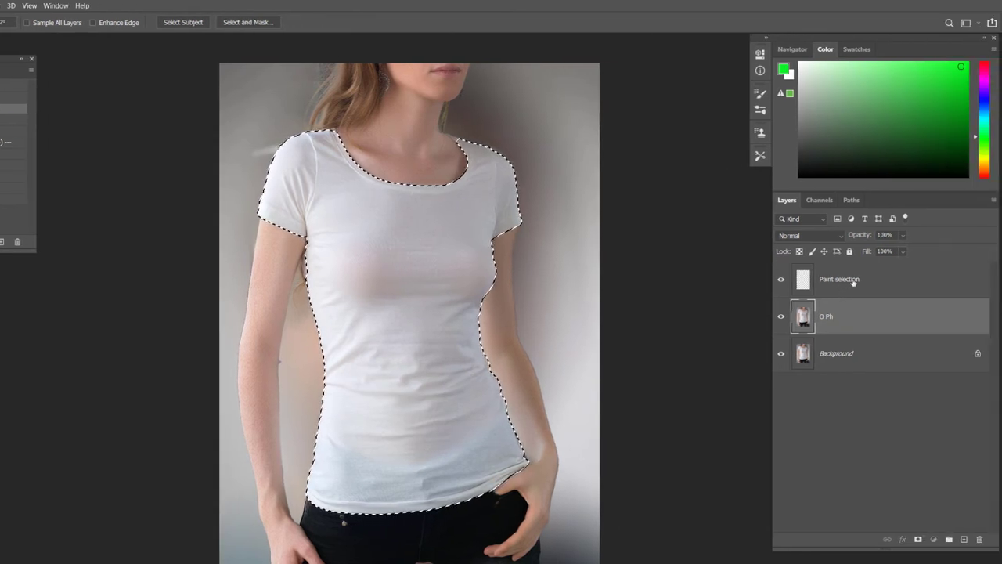
pyautogui.click(852, 285)
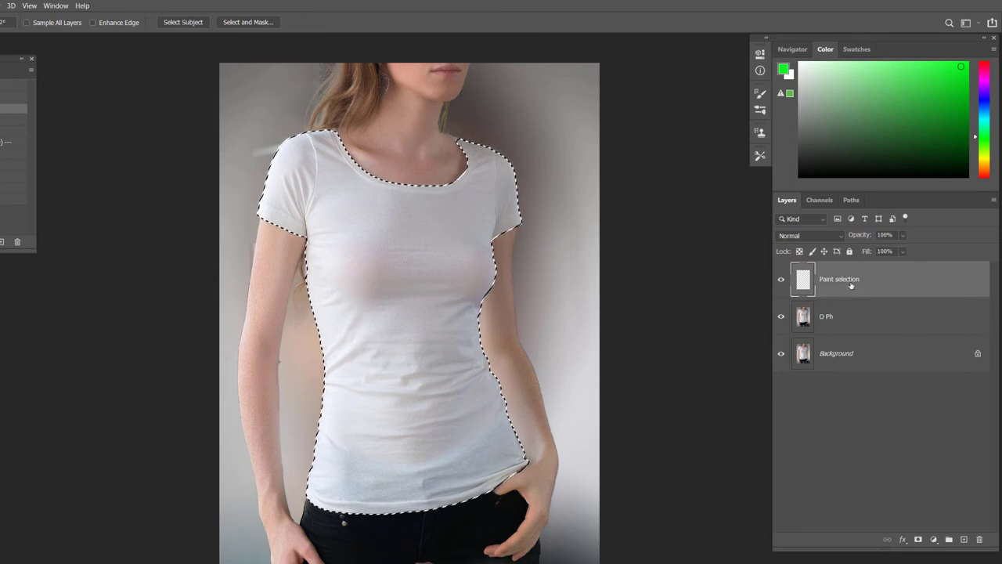
pyautogui.hotkey('alt', 'BackSpace')
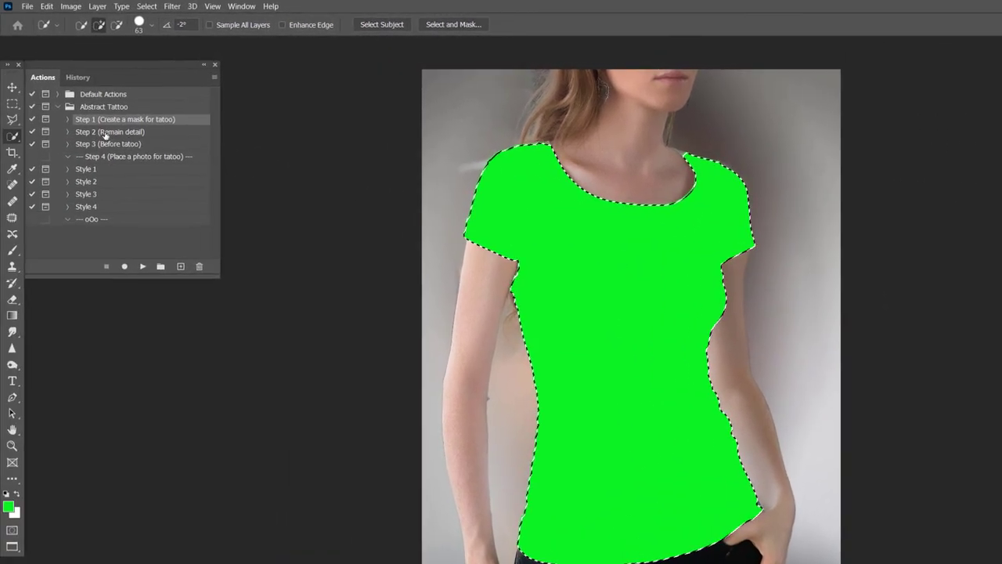
pyautogui.click(107, 133)
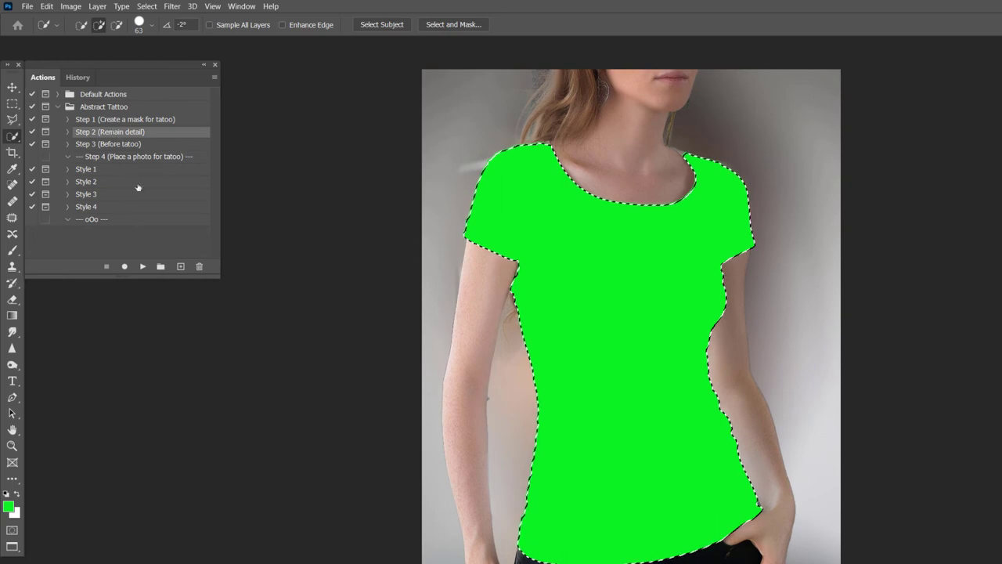
# Run Step 2 (Remain detail), dab green on the neck, then run Step 3 (Before tatoo).
pyautogui.click(142, 268)
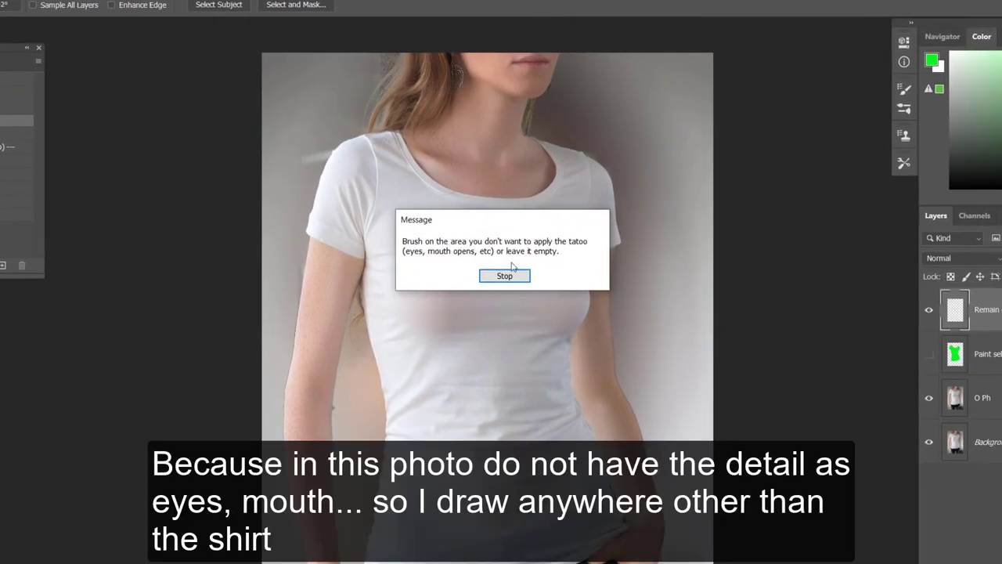
pyautogui.click(504, 277)
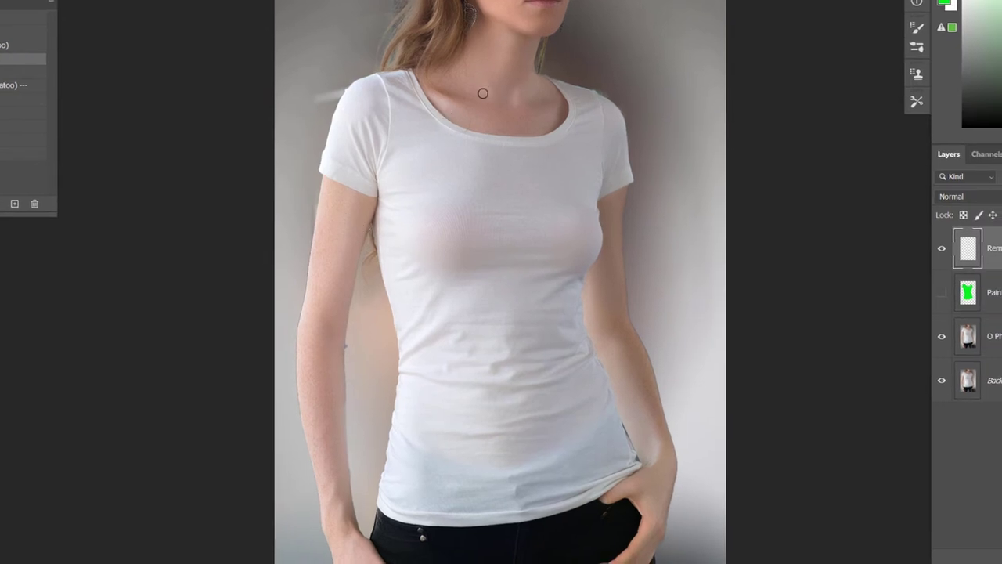
pyautogui.moveTo(481, 93); pyautogui.dragTo(495, 103)
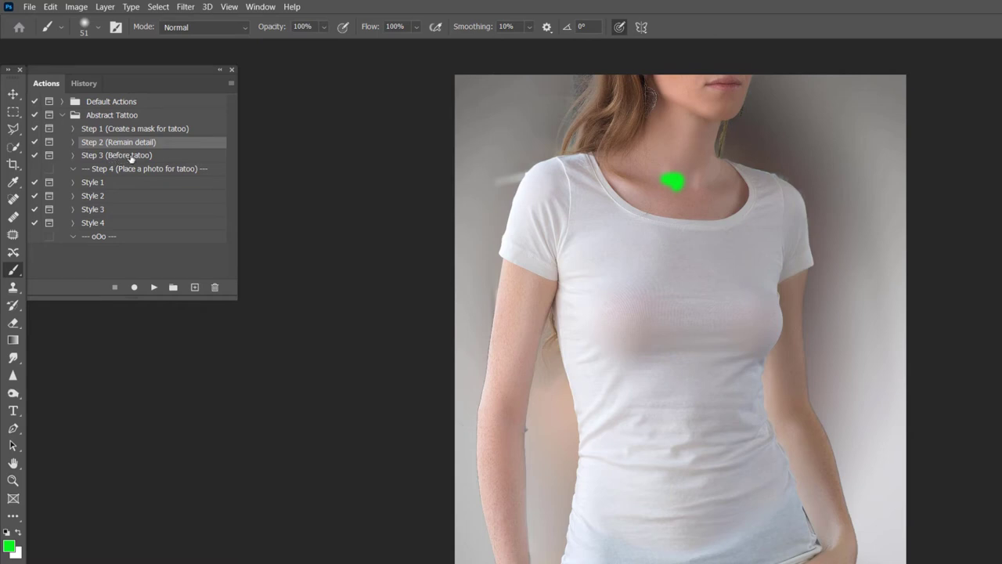
pyautogui.click(117, 157)
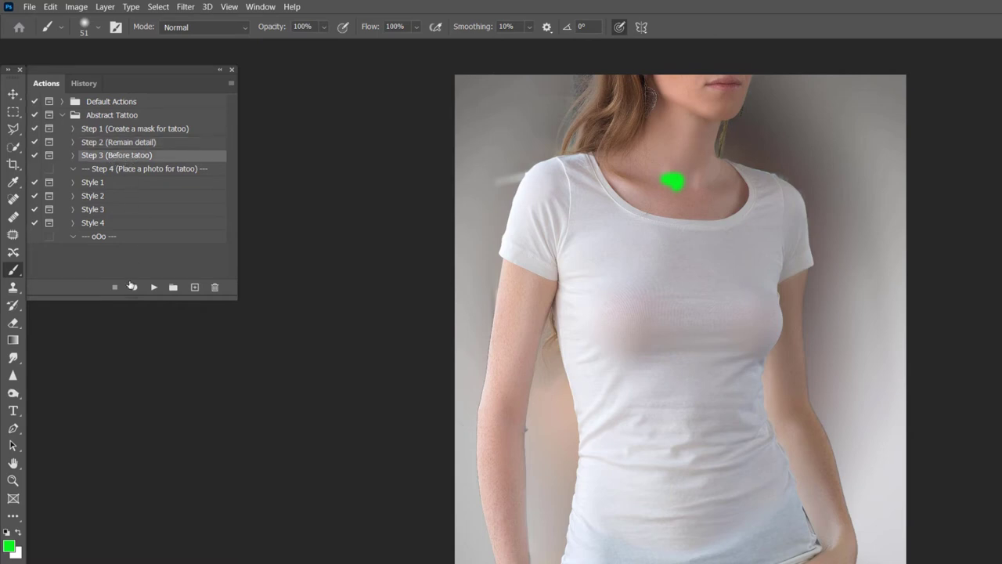
pyautogui.click(155, 287)
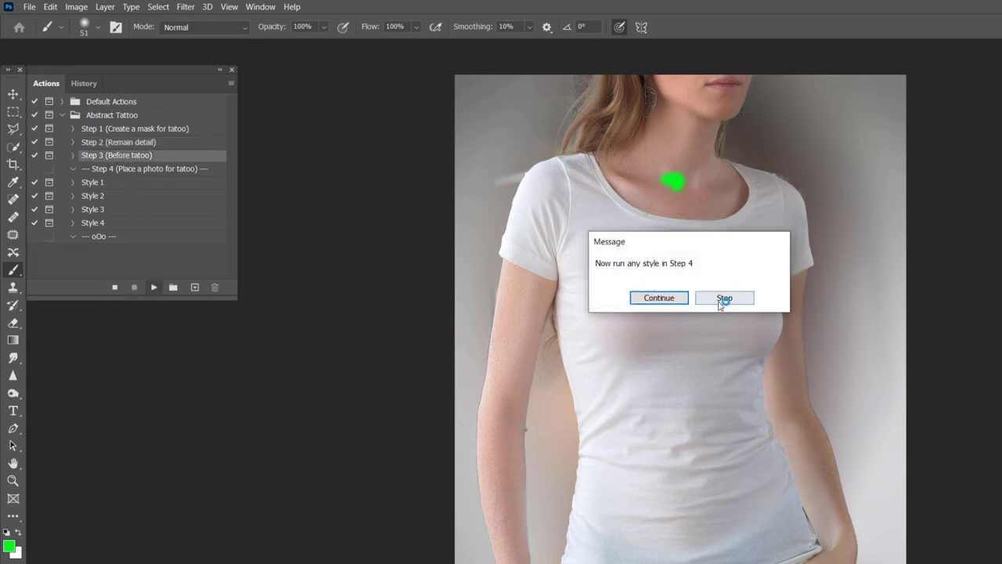
pyautogui.click(659, 300)
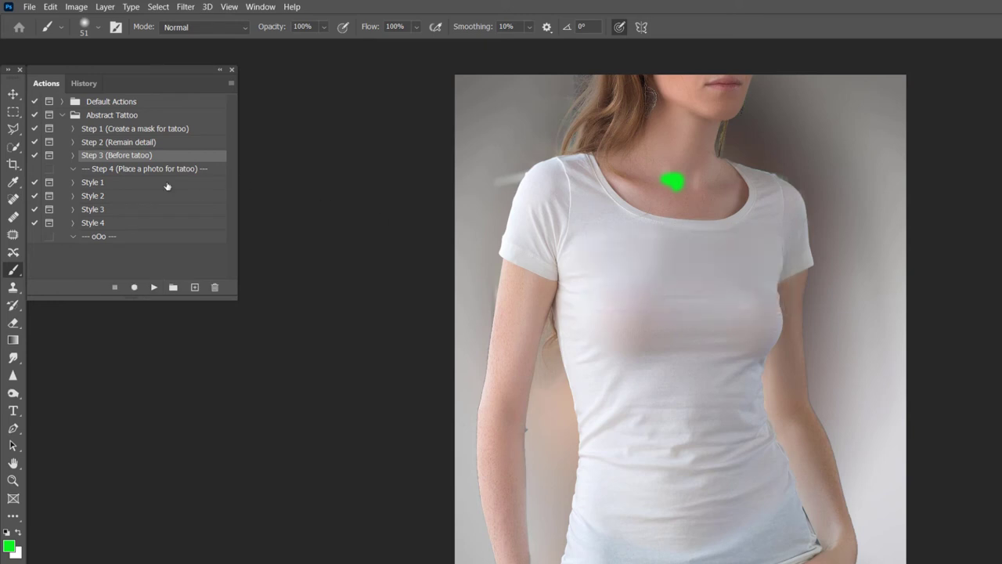
# Run Style 2, place shutterstock_99149420.jpg and enlarge it over the shirt.
pyautogui.click(95, 197)
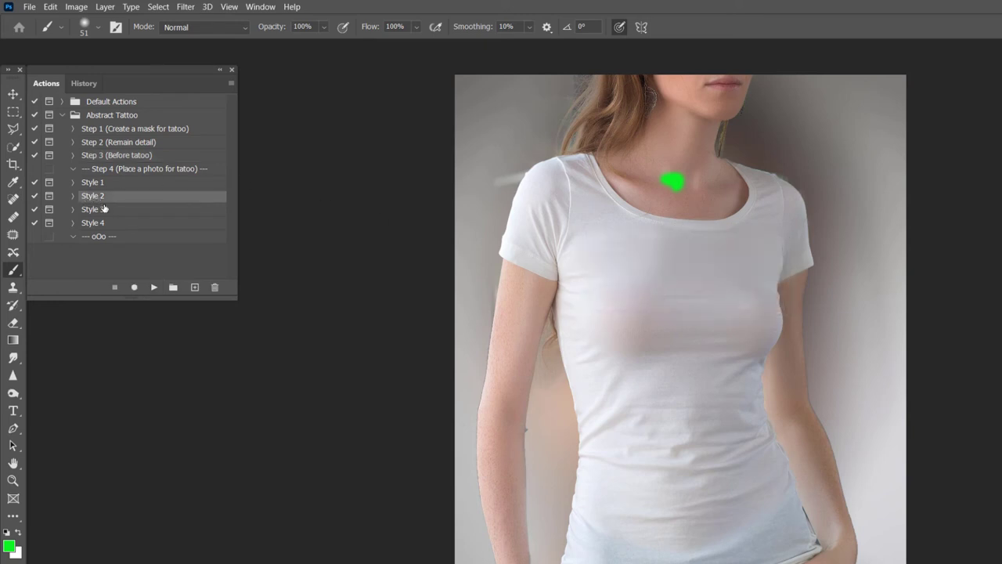
pyautogui.click(154, 287)
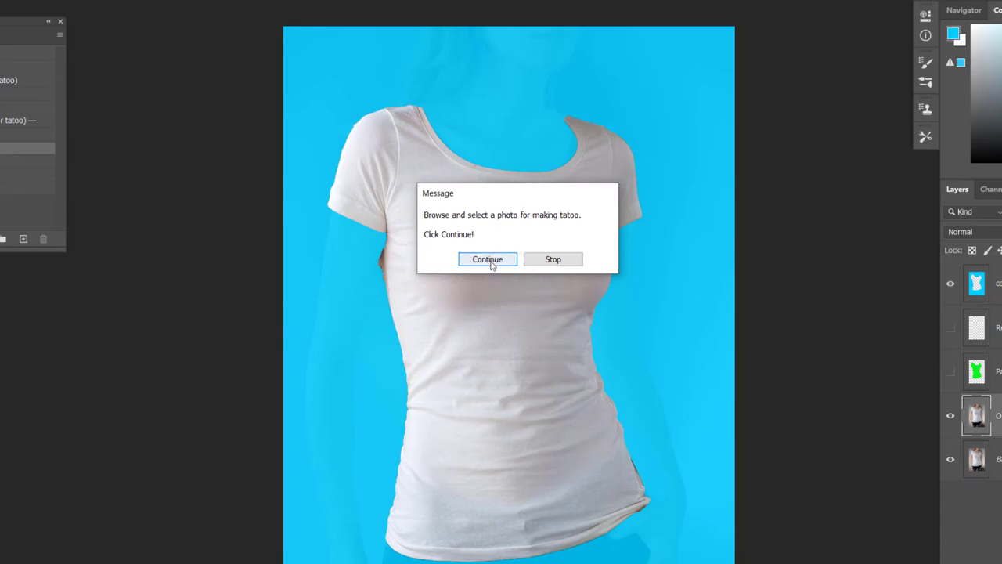
pyautogui.click(489, 259)
pyautogui.click(203, 140)
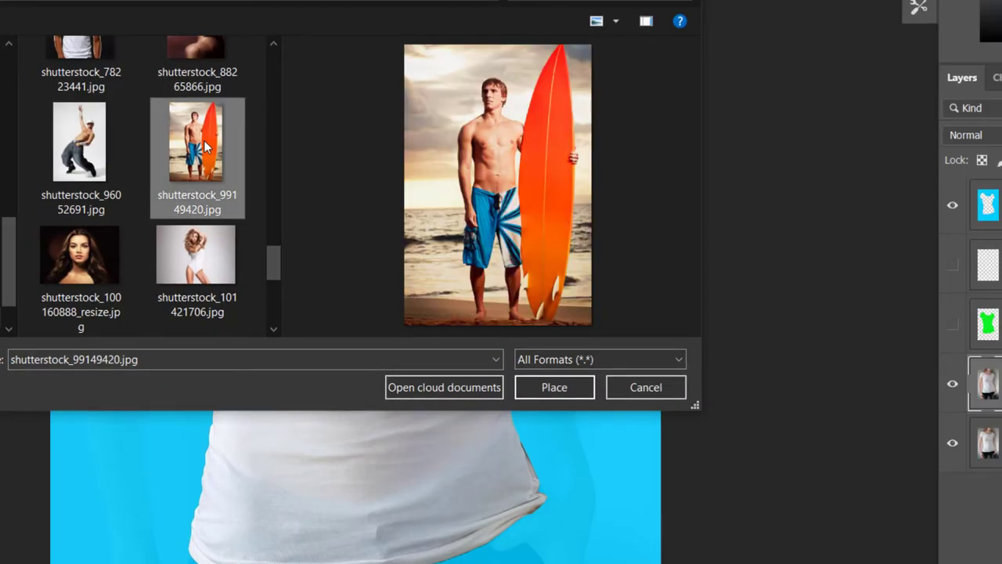
pyautogui.click(552, 388)
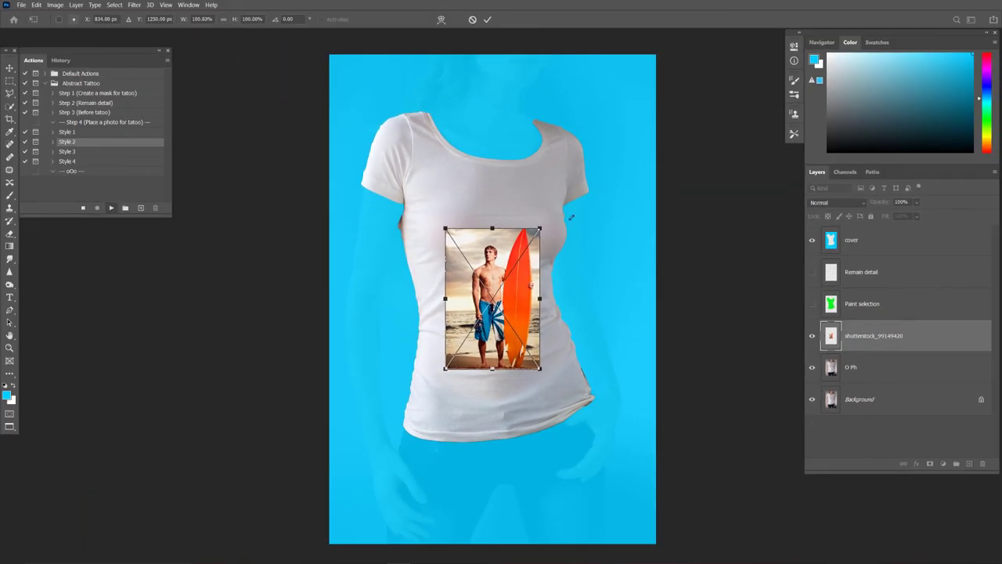
pyautogui.moveTo(577, 219)
pyautogui.mouseDown()
pyautogui.moveTo(638, 205)
pyautogui.moveTo(639, 93)
pyautogui.mouseUp()
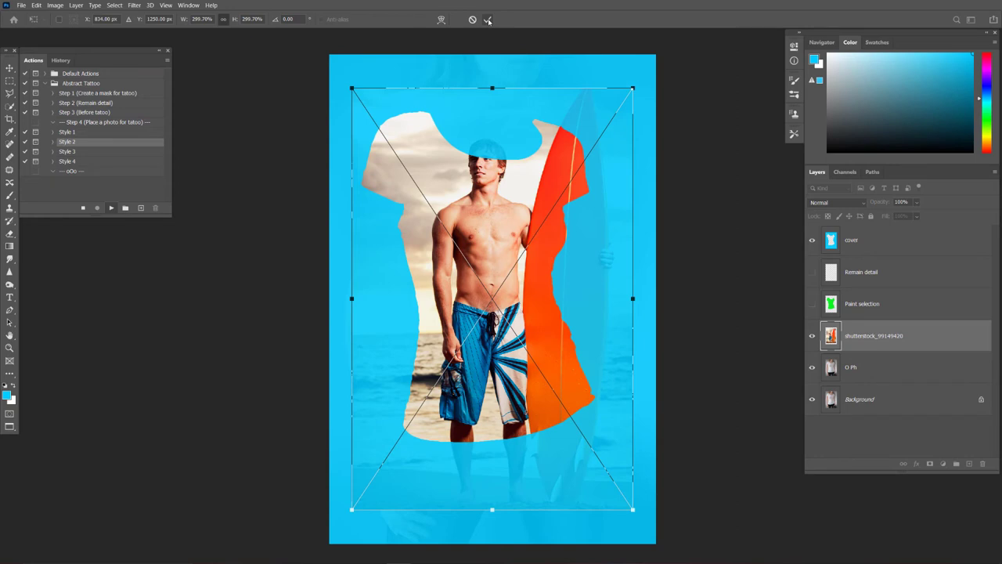
pyautogui.click(488, 21)
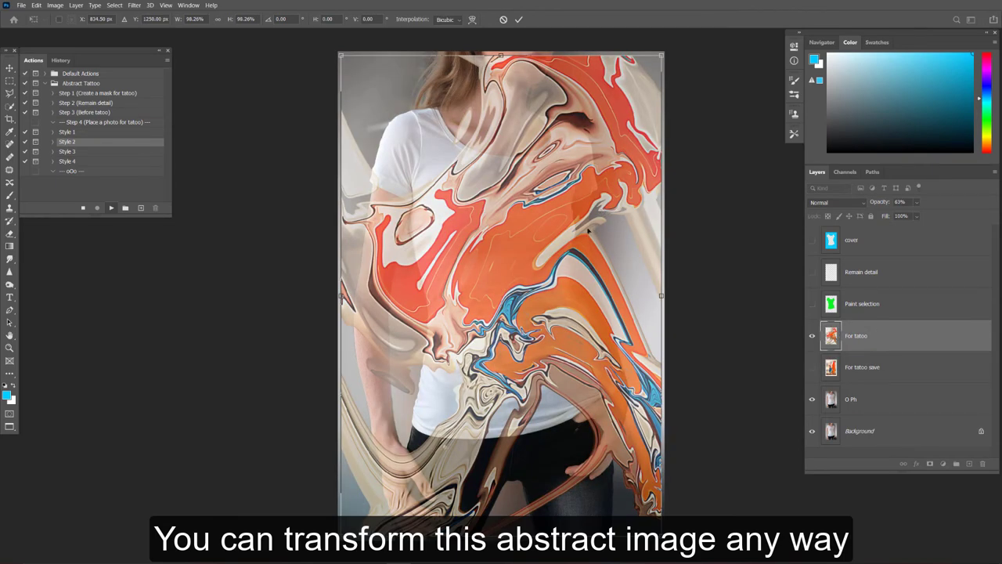
# Shift the swirl image and shrink it to about 82% by 76% over the shirt.
pyautogui.moveTo(589, 226); pyautogui.dragTo(571, 235)
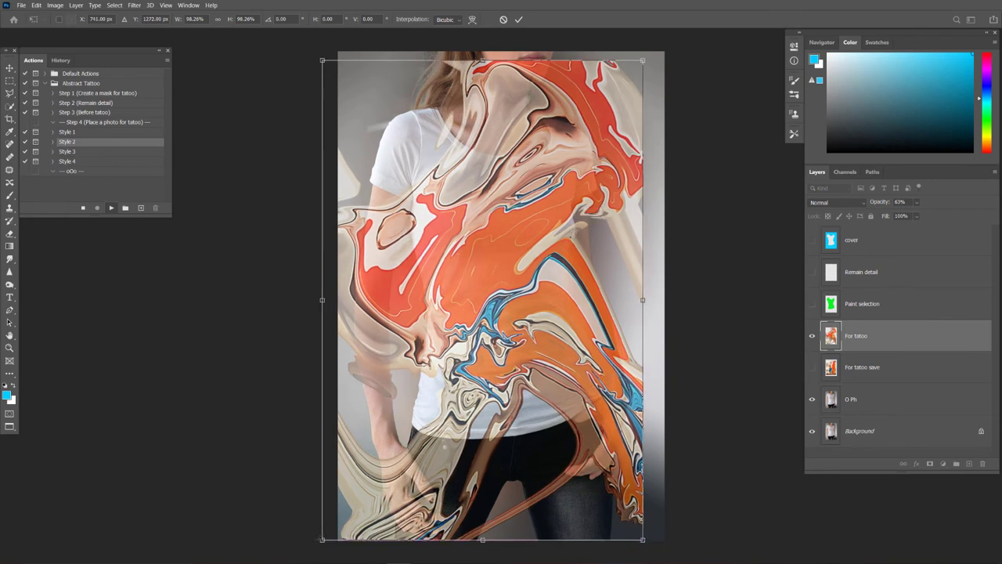
pyautogui.moveTo(323, 540); pyautogui.dragTo(345, 487)
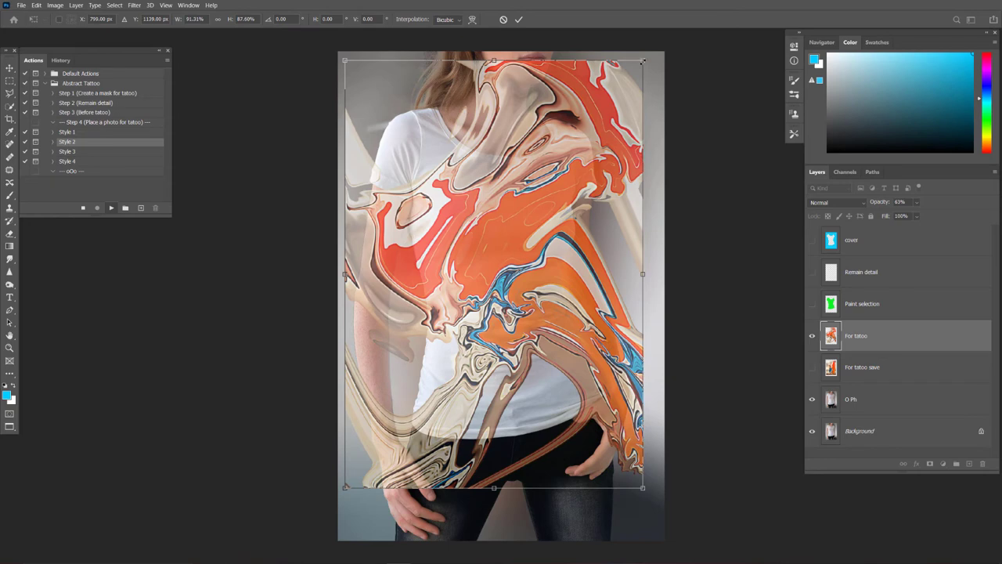
pyautogui.moveTo(644, 60); pyautogui.dragTo(619, 99)
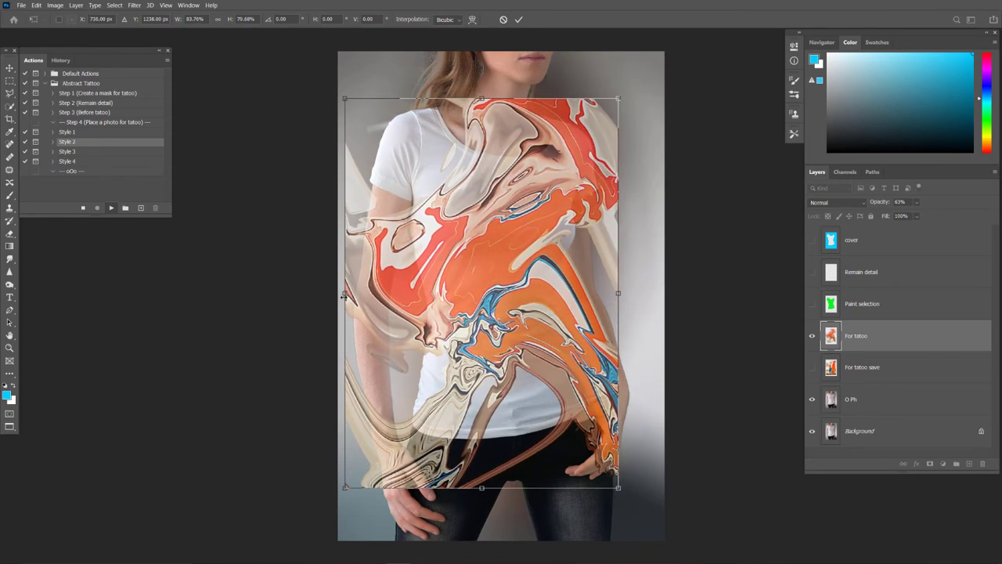
pyautogui.moveTo(347, 297); pyautogui.dragTo(353, 294)
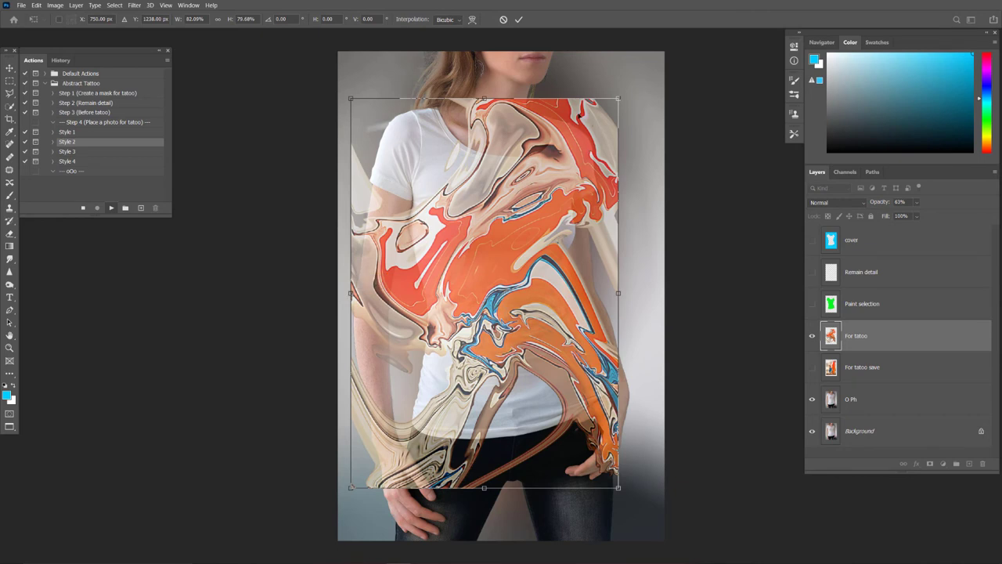
pyautogui.click(519, 21)
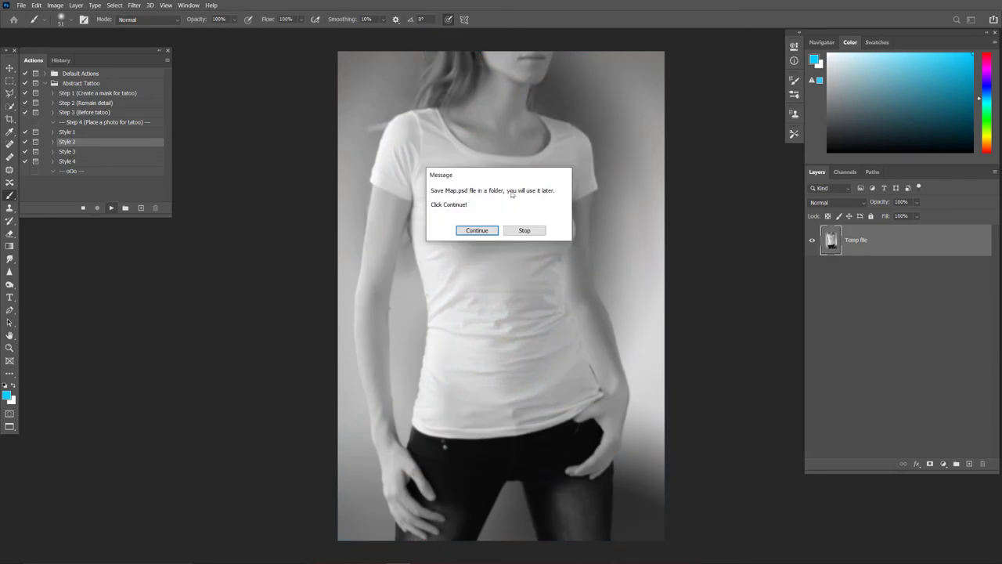
# Save the displacement map as Map.psd, replacing the existing file.
pyautogui.click(476, 229)
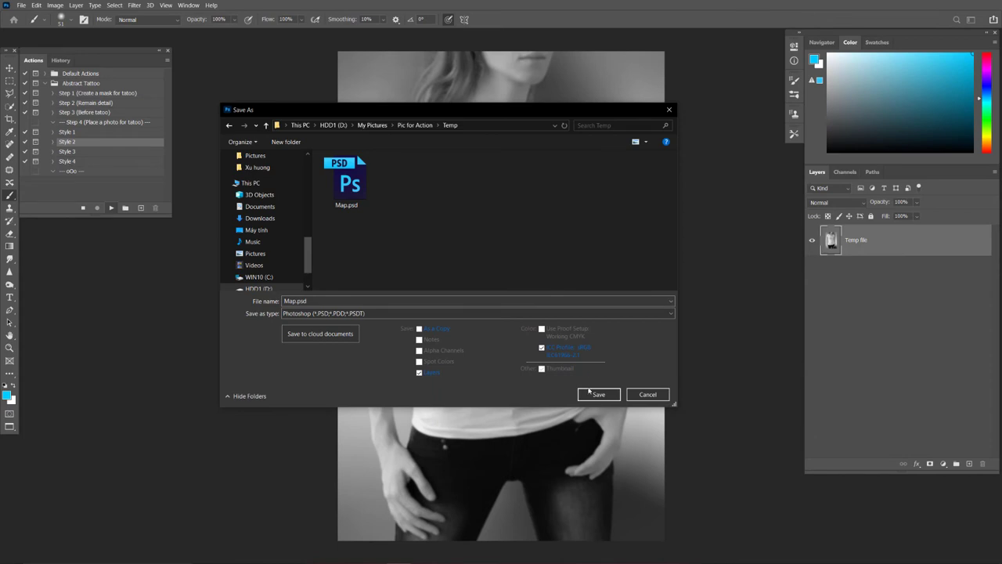
pyautogui.click(594, 396)
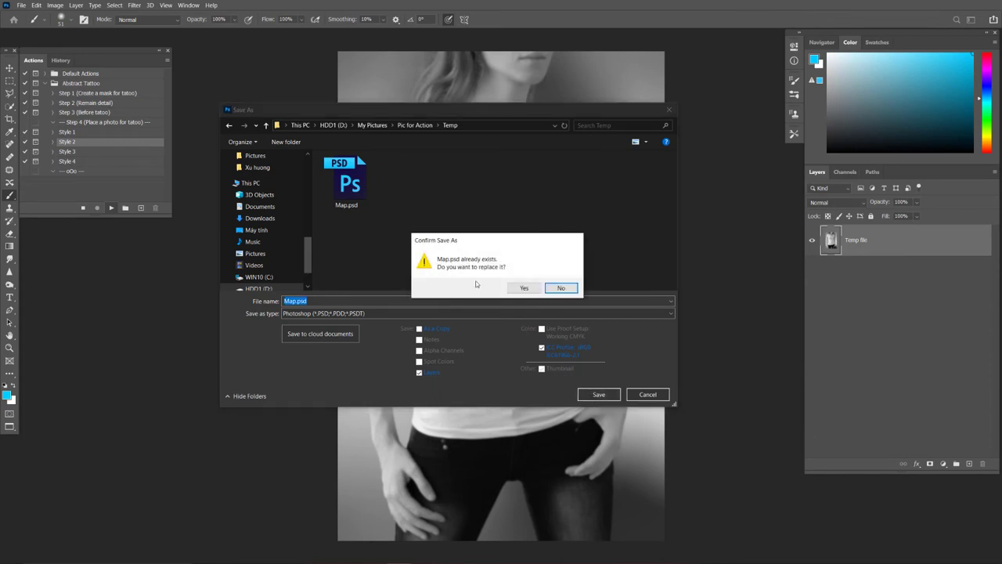
pyautogui.click(517, 289)
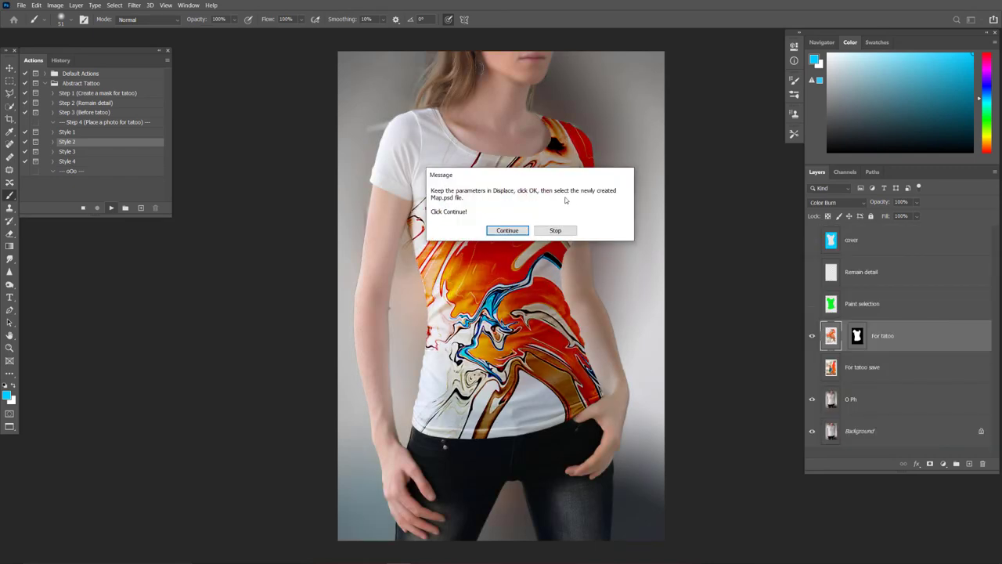
# Apply Displace with the default scale, using Map.psd to bend the swirl along the shirt folds.
pyautogui.click(506, 231)
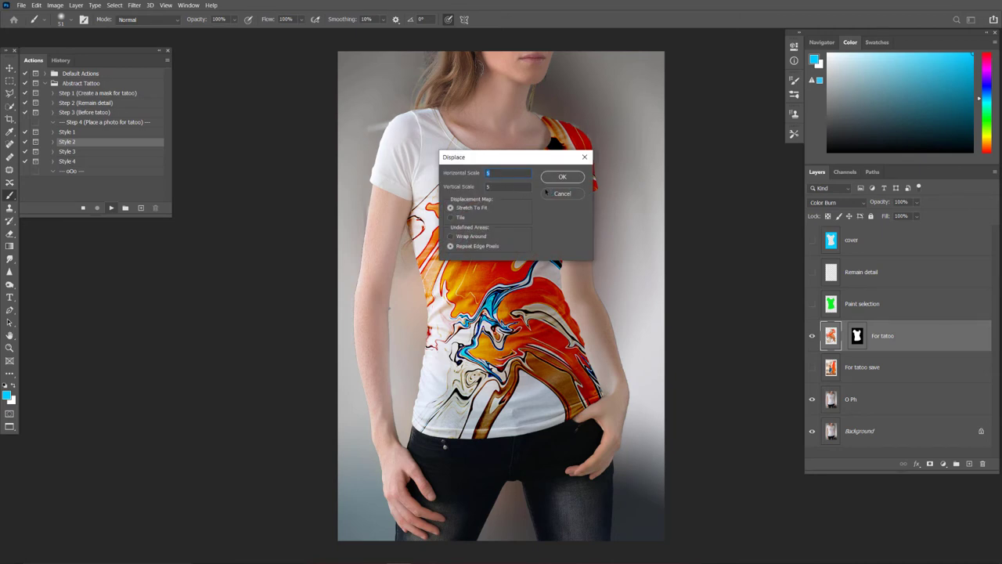
pyautogui.click(561, 177)
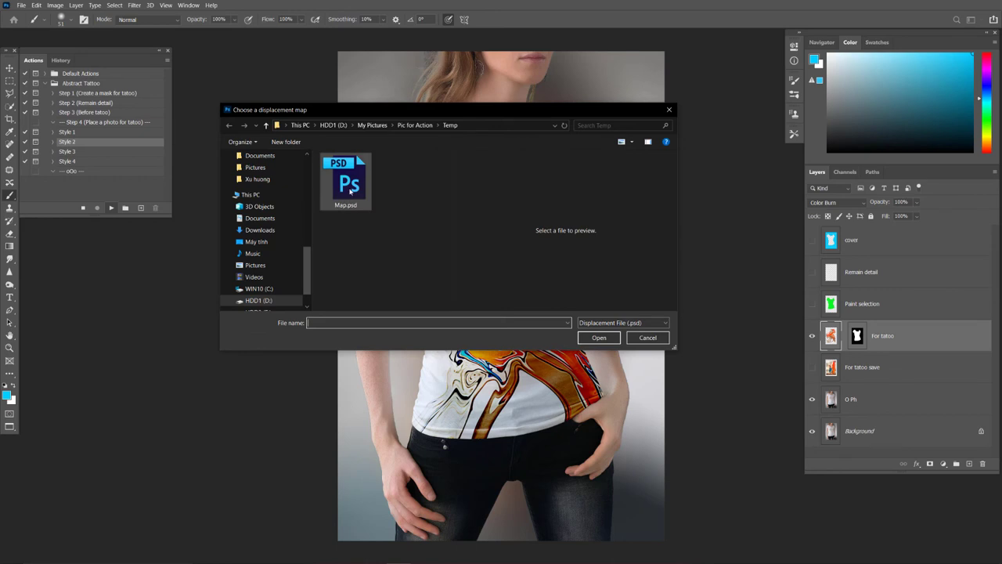
pyautogui.click(350, 190)
pyautogui.click(600, 338)
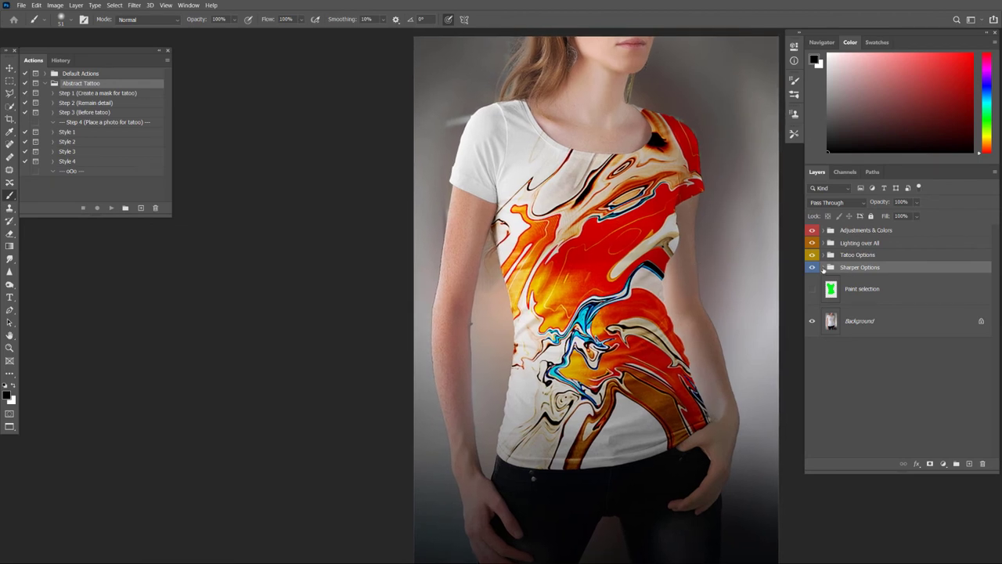
# Swap Large Sharpen for Medium Sharpen in the Sharper Options group.
pyautogui.click(824, 268)
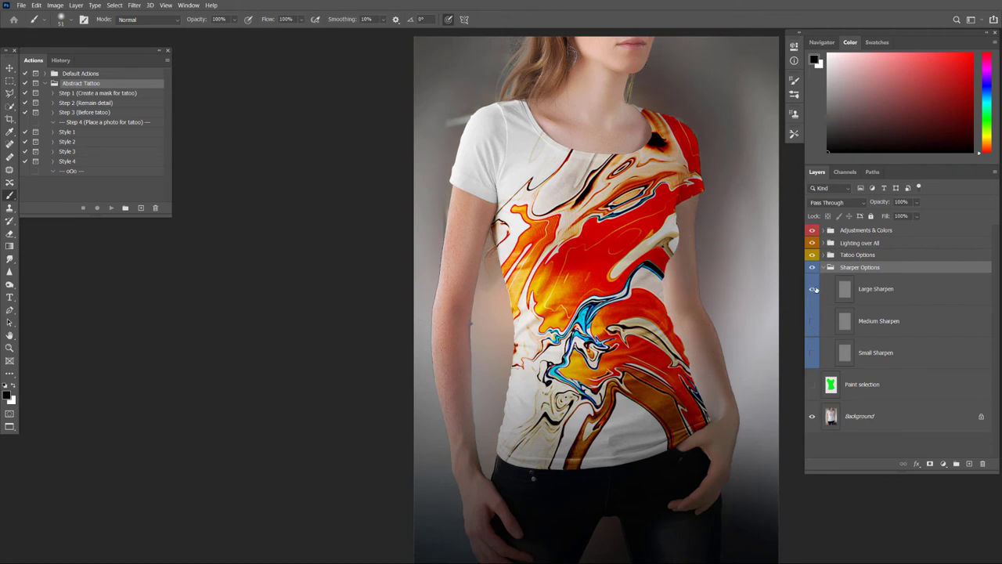
pyautogui.click(812, 289)
pyautogui.click(812, 321)
pyautogui.click(827, 268)
# Compare Tatoo with Overlay Tatoo, keep Tatoo, and enable the Color of Tatoo layer.
pyautogui.click(824, 256)
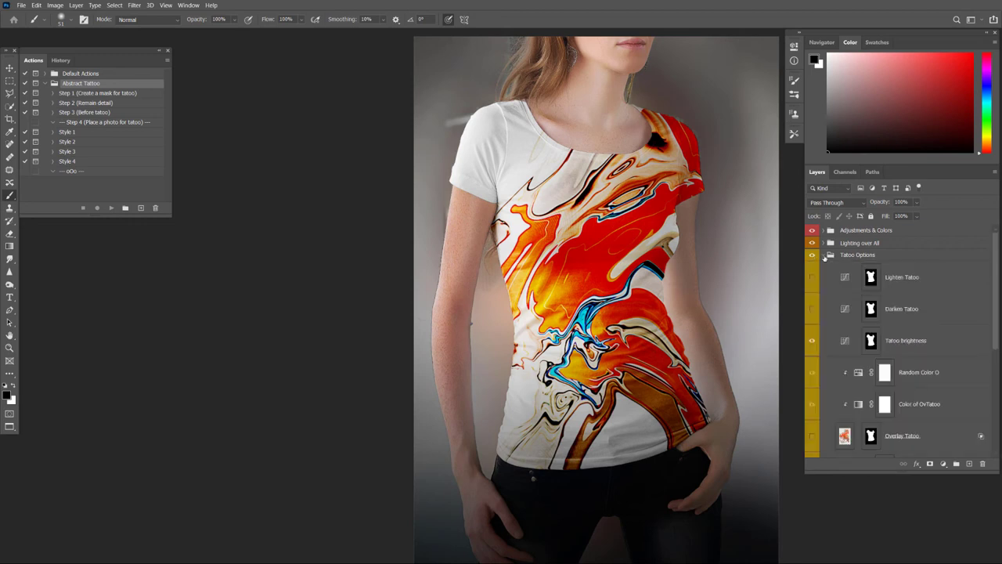
pyautogui.scroll(-2, 858, 321)
pyautogui.scroll(-2, 858, 321)
pyautogui.scroll(-2, 857, 321)
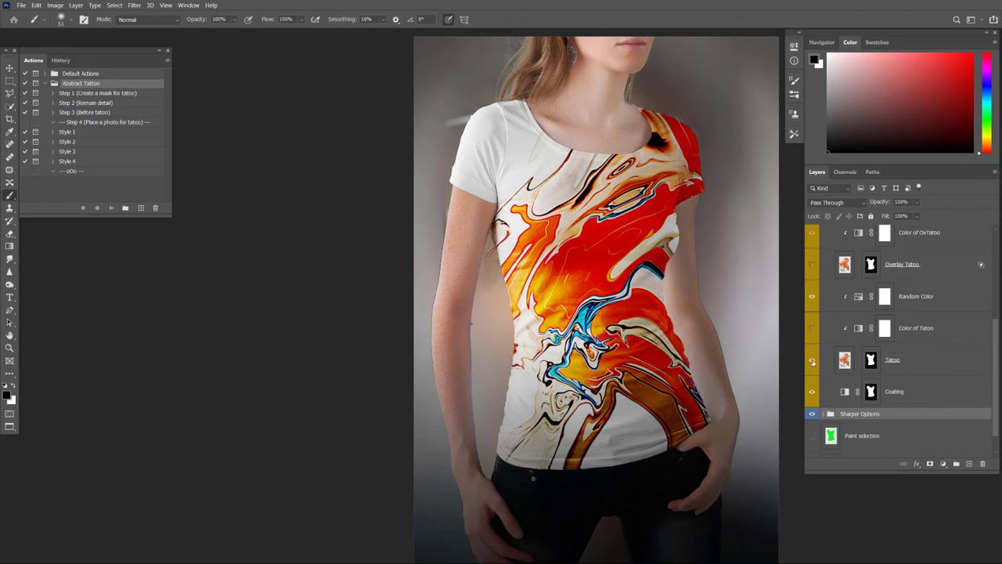
pyautogui.click(813, 361)
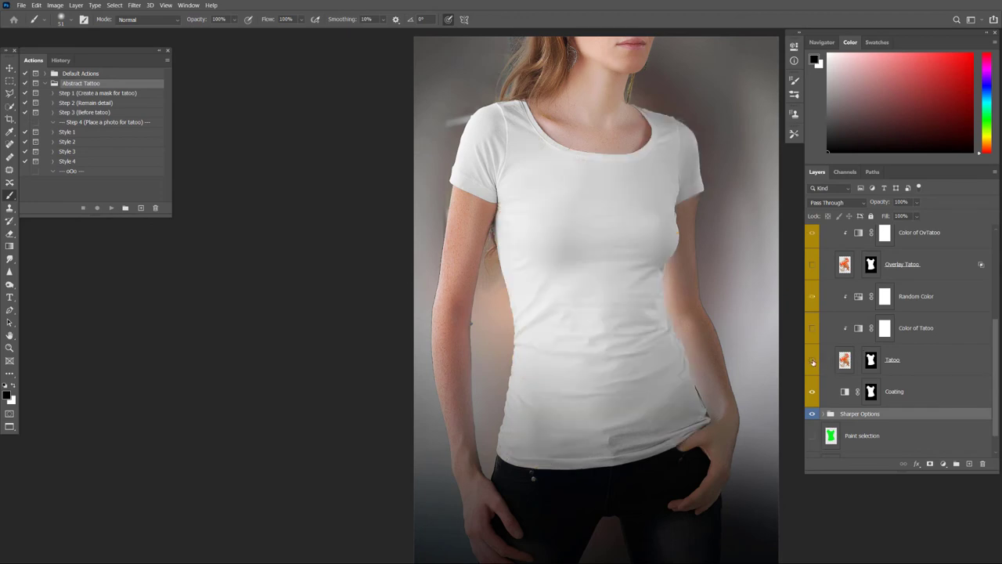
pyautogui.click(814, 265)
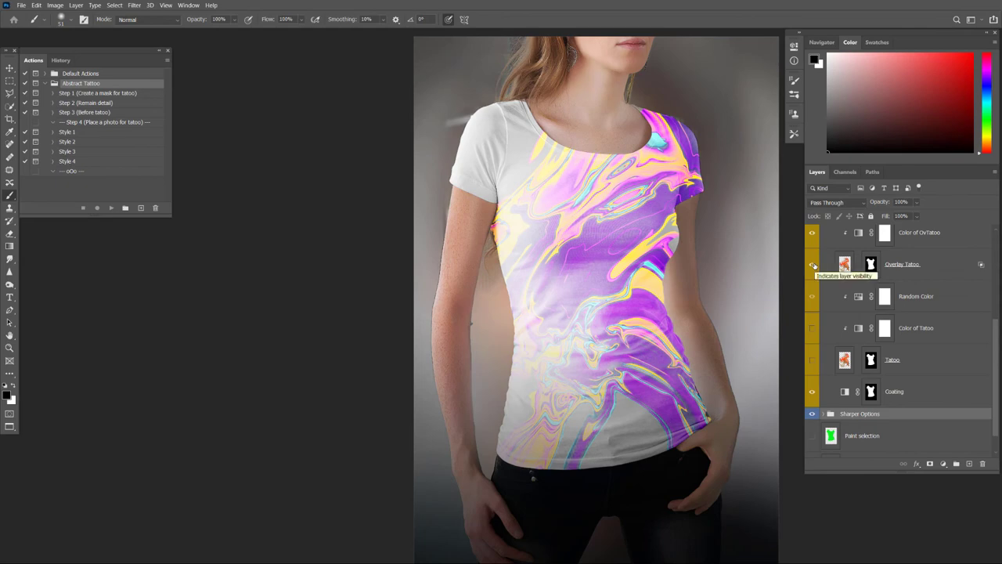
pyautogui.scroll(1, 814, 264)
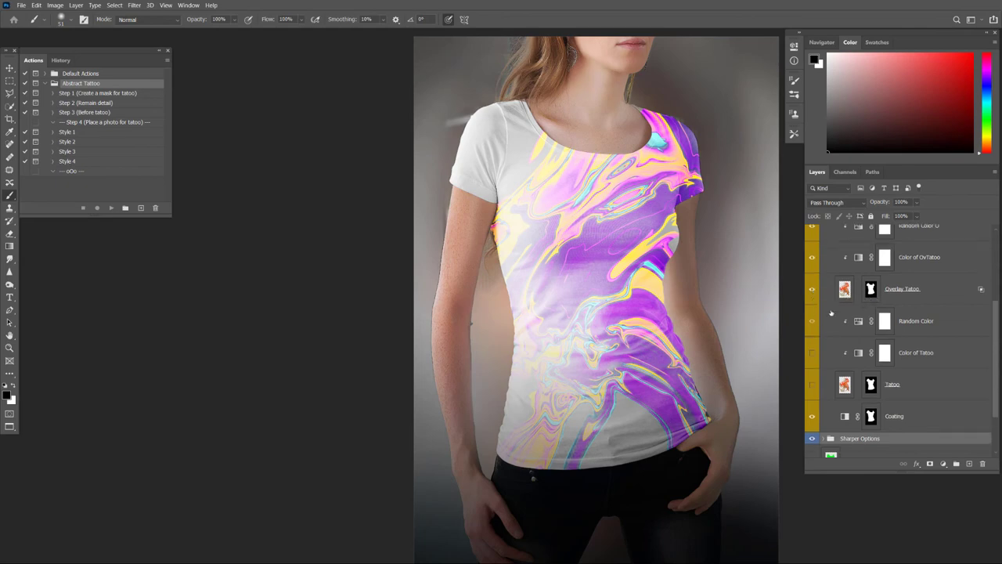
pyautogui.click(813, 304)
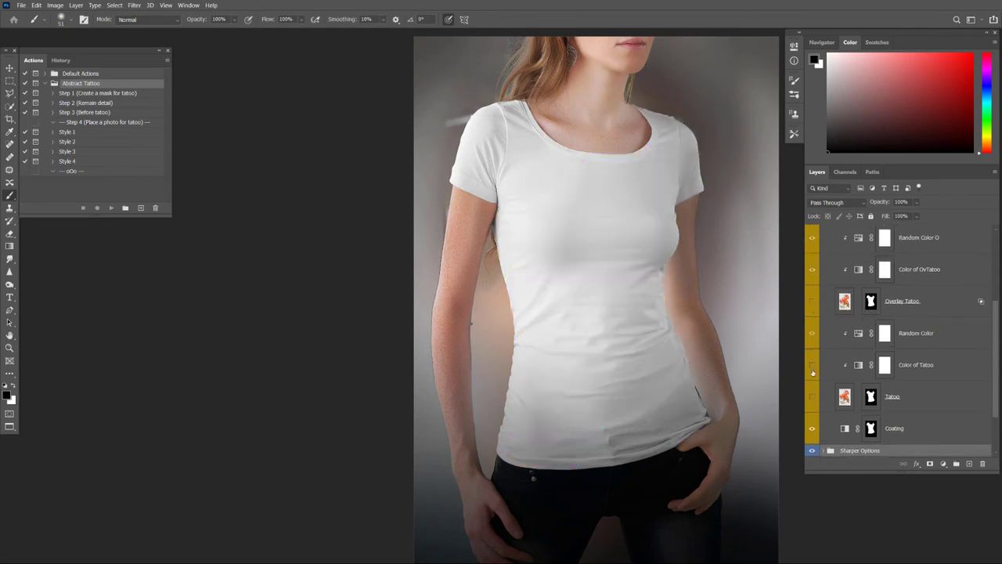
pyautogui.click(813, 396)
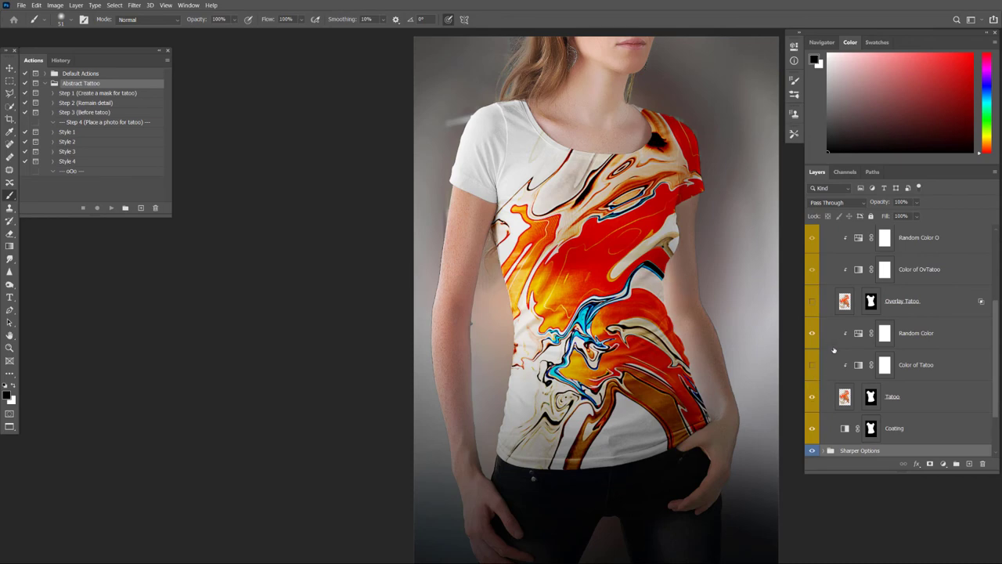
pyautogui.click(812, 365)
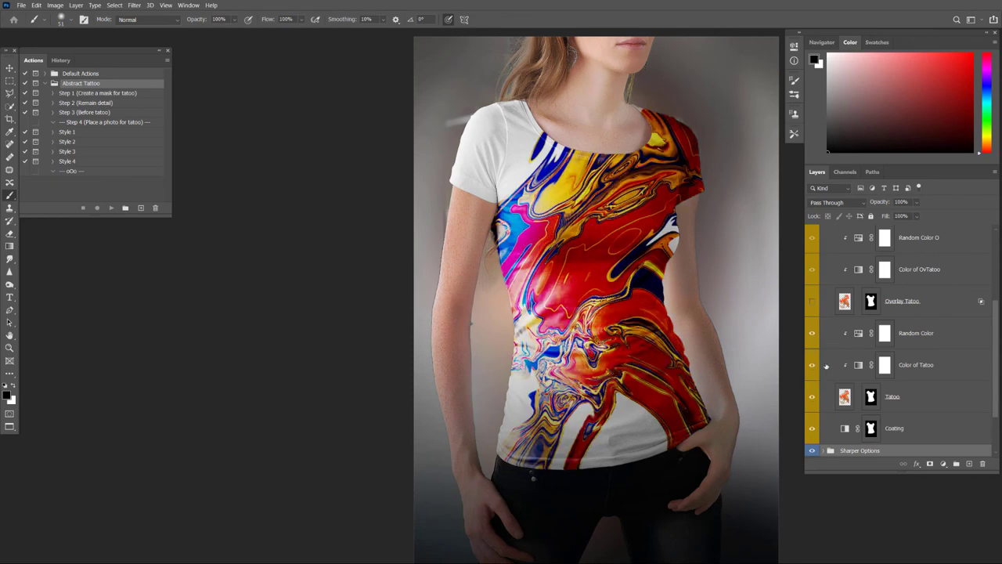
# Try the TTGradients presets ttgr_02 to ttgr_10 on Color of Tatoo, settling on ttgr_02.
pyautogui.doubleClick(860, 365)
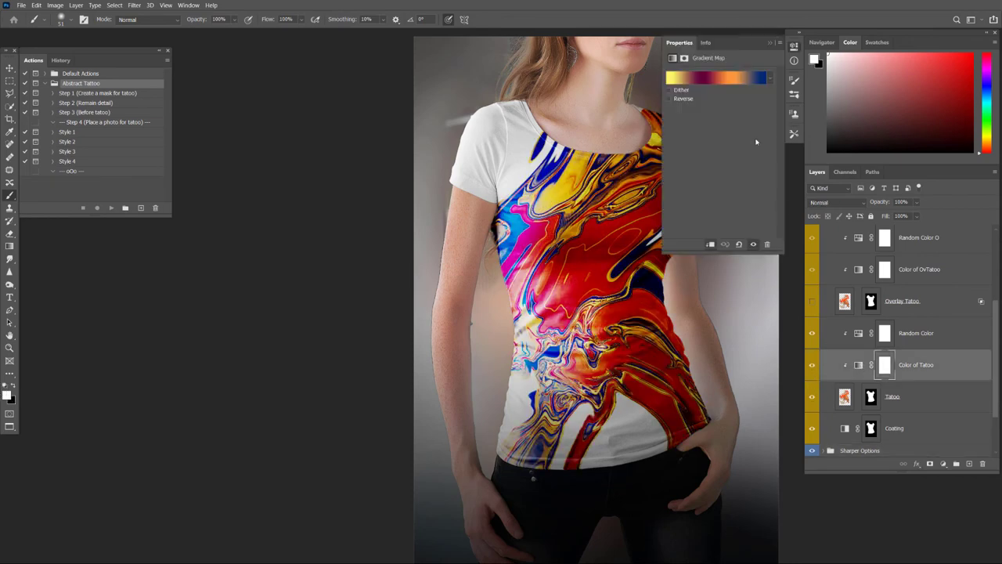
pyautogui.moveTo(632, 127); pyautogui.dragTo(566, 121)
pyautogui.click(706, 78)
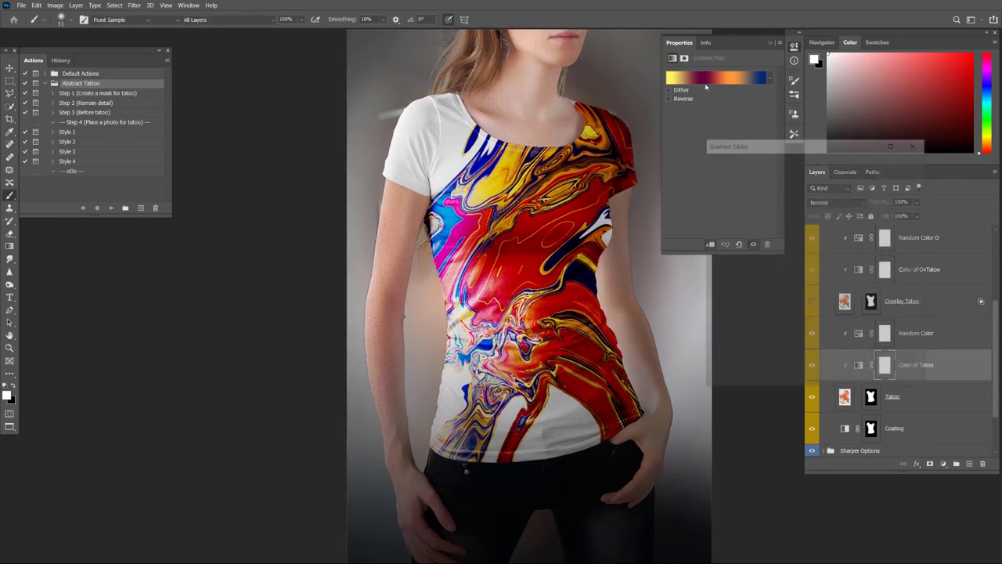
pyautogui.moveTo(870, 188); pyautogui.dragTo(869, 229)
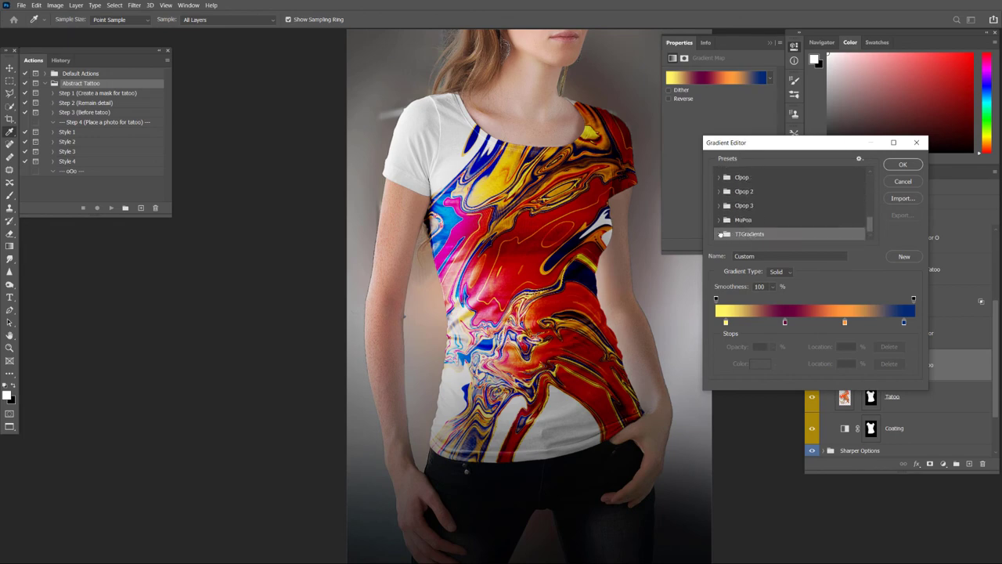
pyautogui.click(732, 237)
pyautogui.click(733, 219)
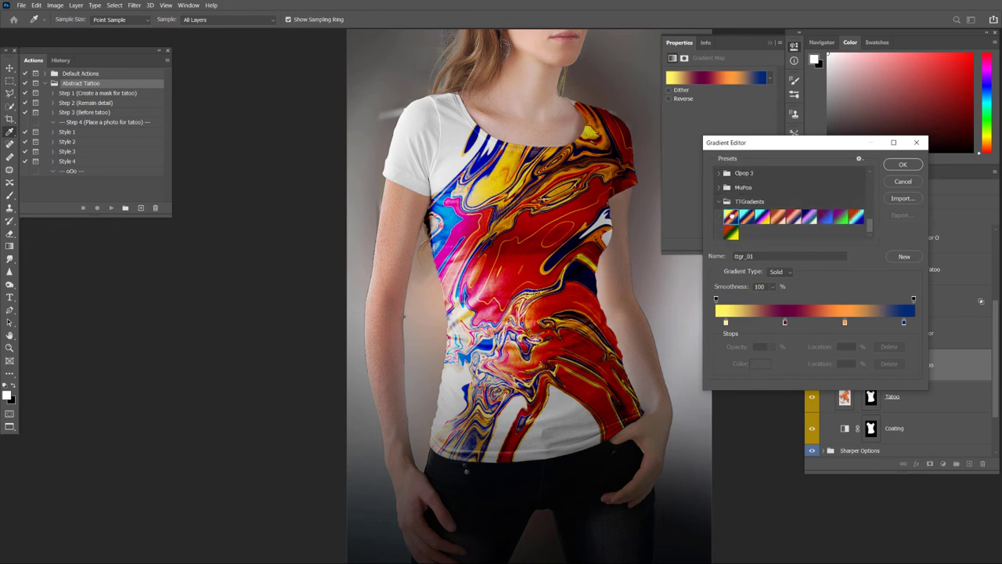
pyautogui.click(748, 218)
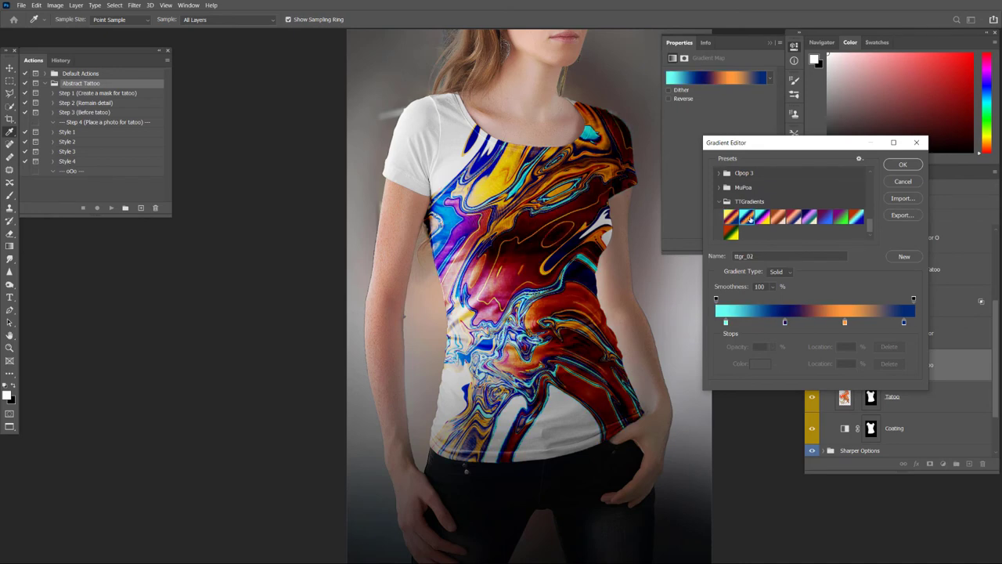
pyautogui.click(762, 219)
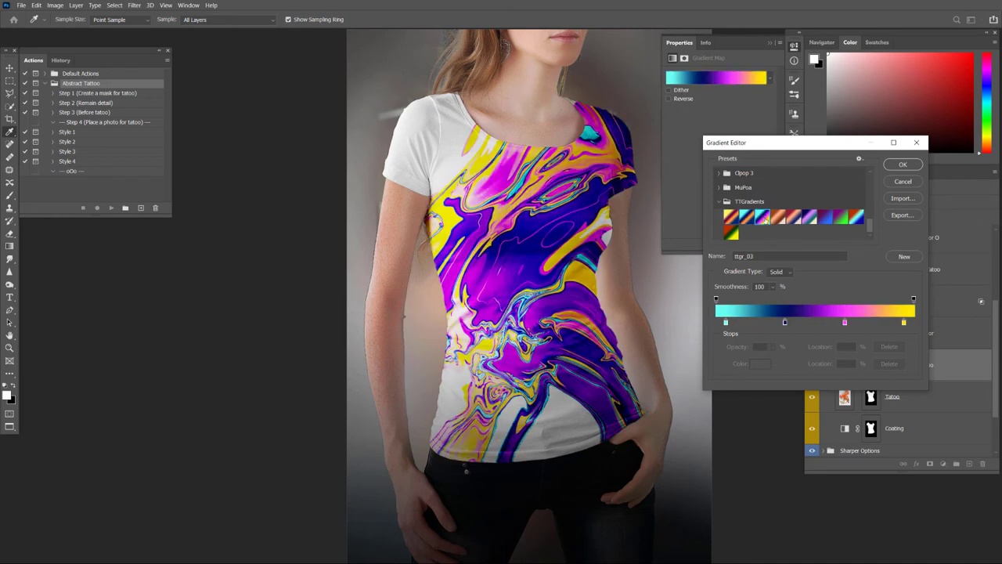
pyautogui.click(781, 218)
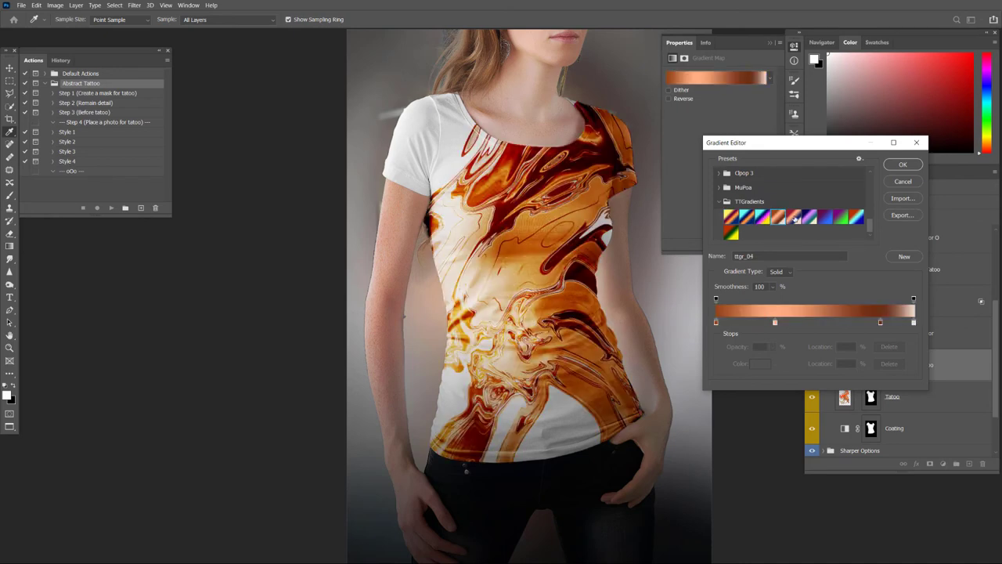
pyautogui.click(795, 219)
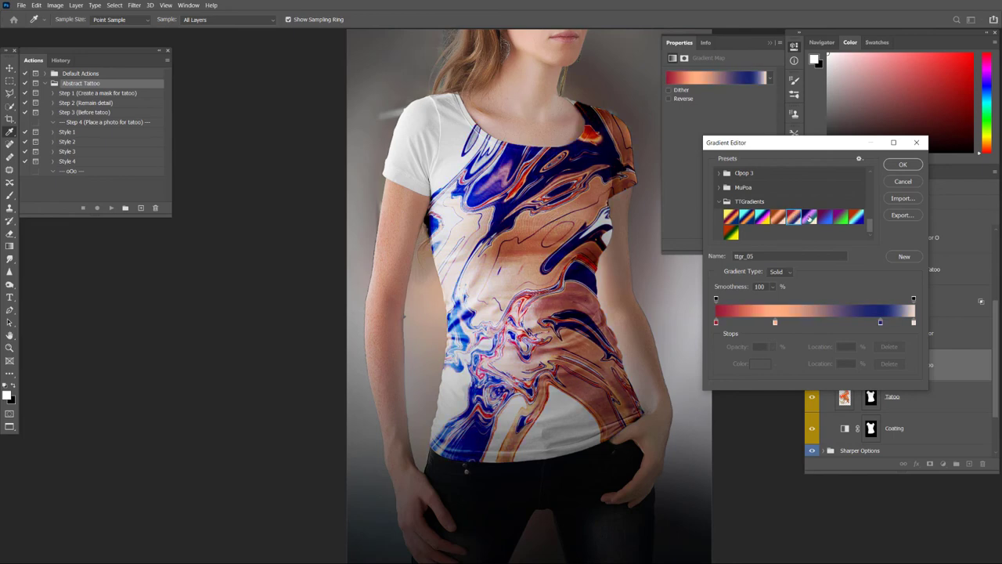
pyautogui.click(810, 218)
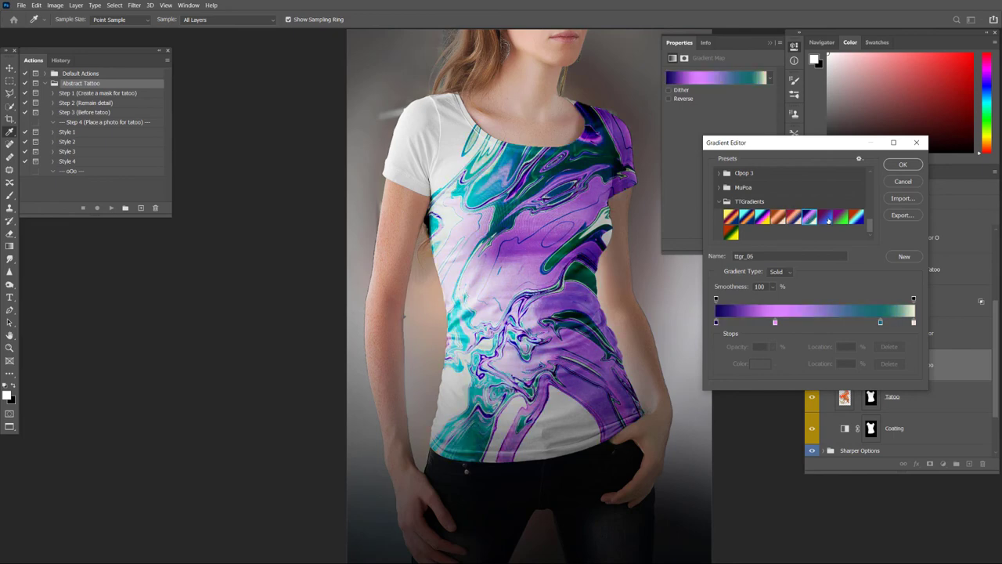
pyautogui.click(828, 219)
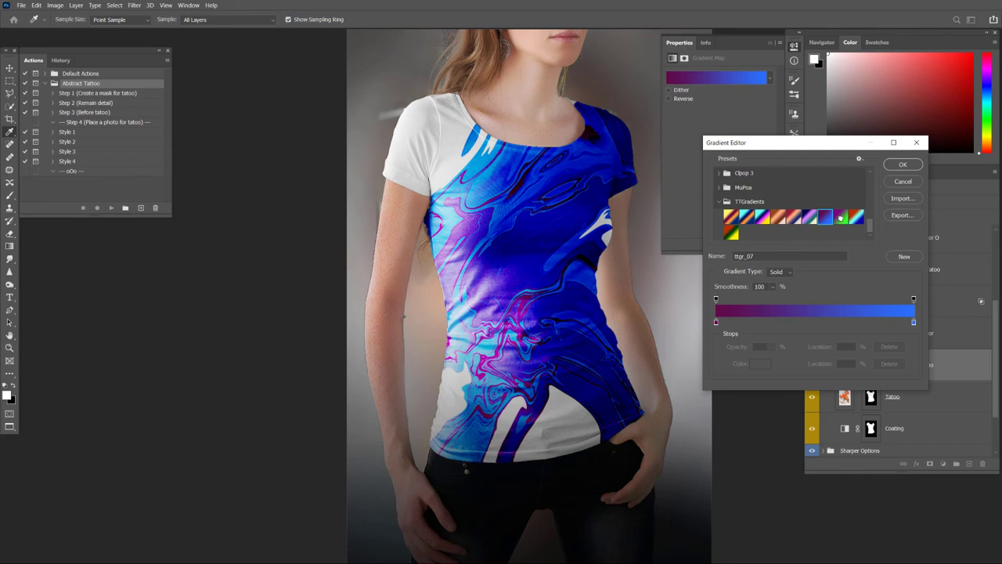
pyautogui.click(841, 218)
pyautogui.click(860, 219)
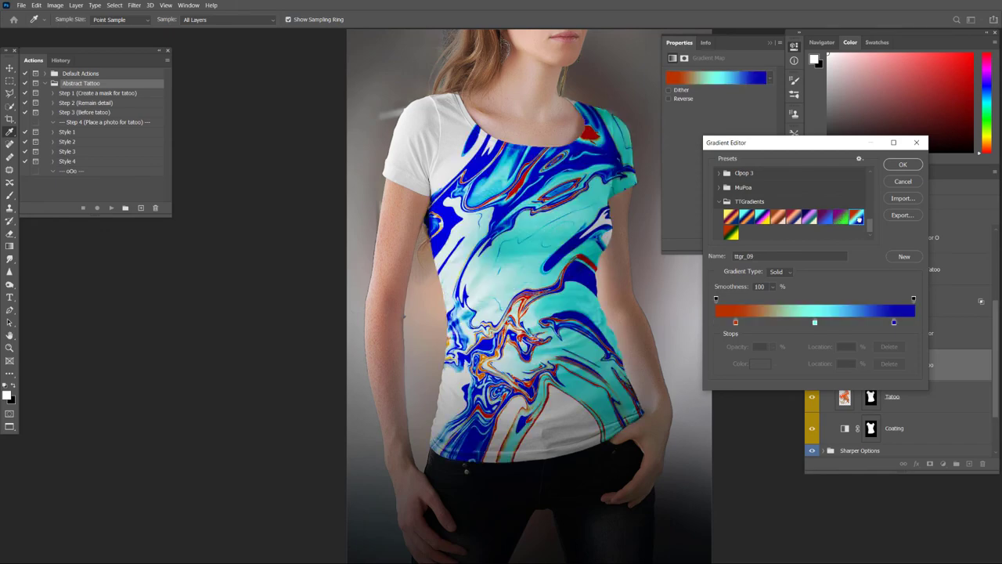
pyautogui.click(732, 233)
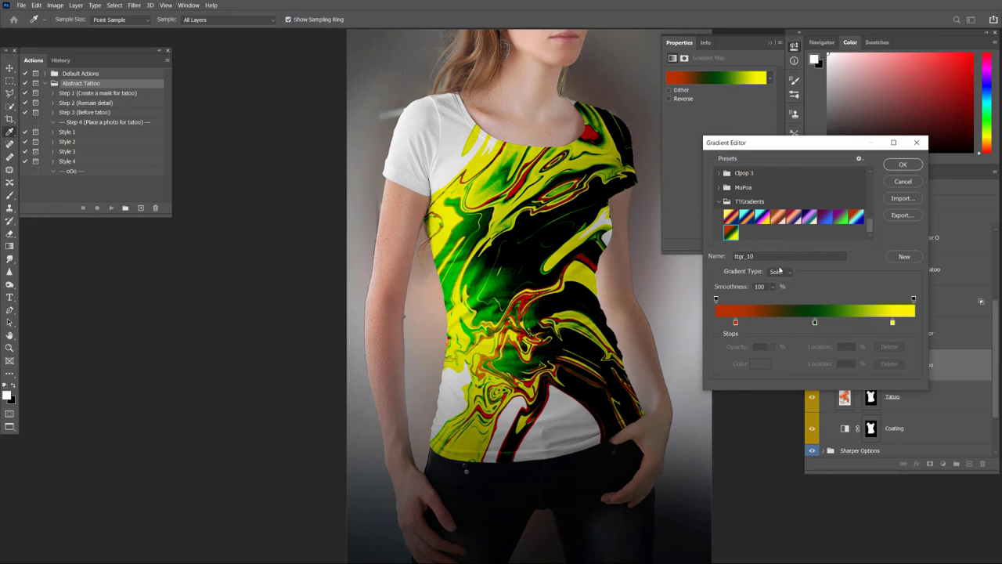
pyautogui.click(745, 217)
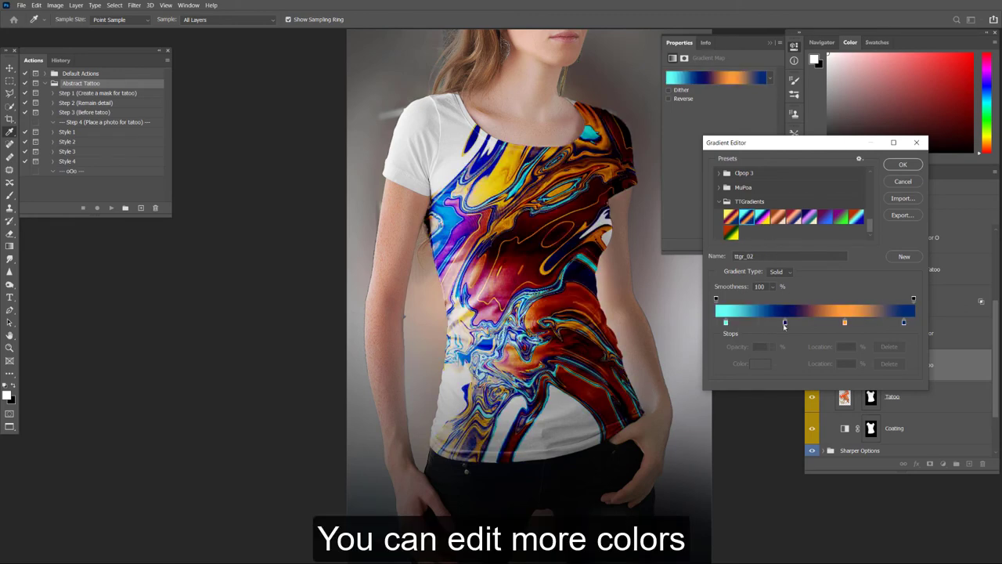
# Recolour ttgr_02's dark blue stop to magenta-purple and accept the edited gradient.
pyautogui.click(786, 322)
pyautogui.click(759, 365)
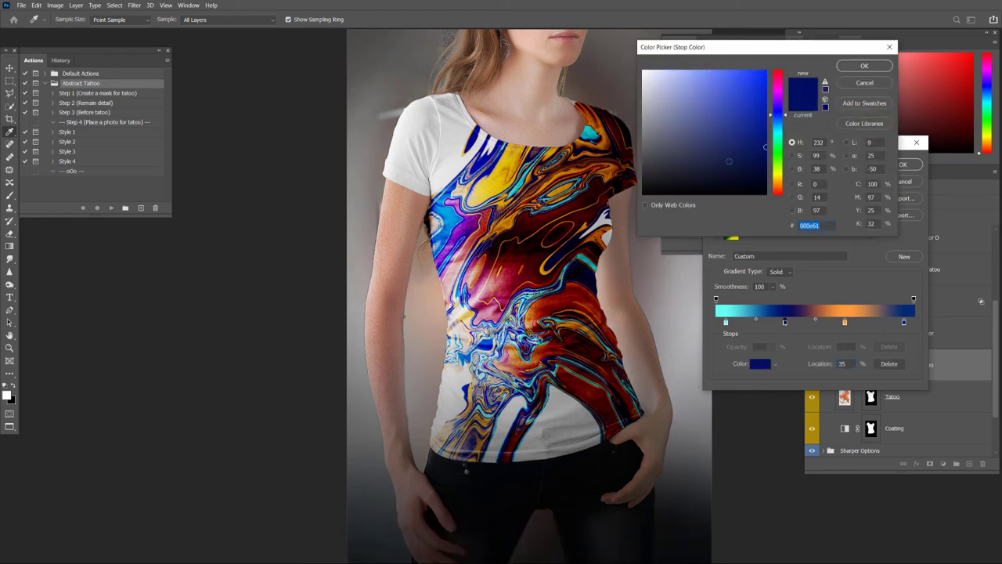
pyautogui.click(774, 94)
pyautogui.click(734, 72)
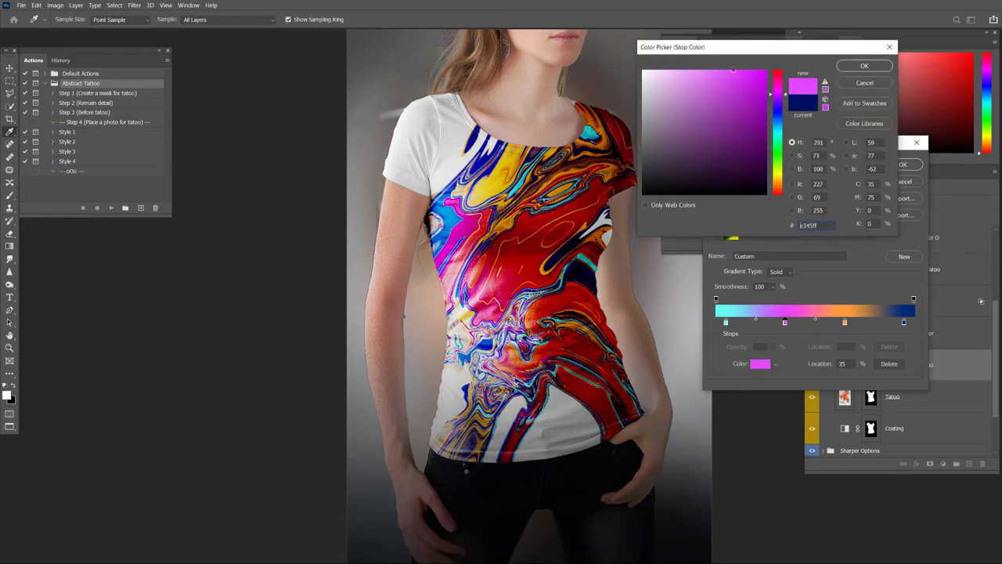
pyautogui.click(732, 95)
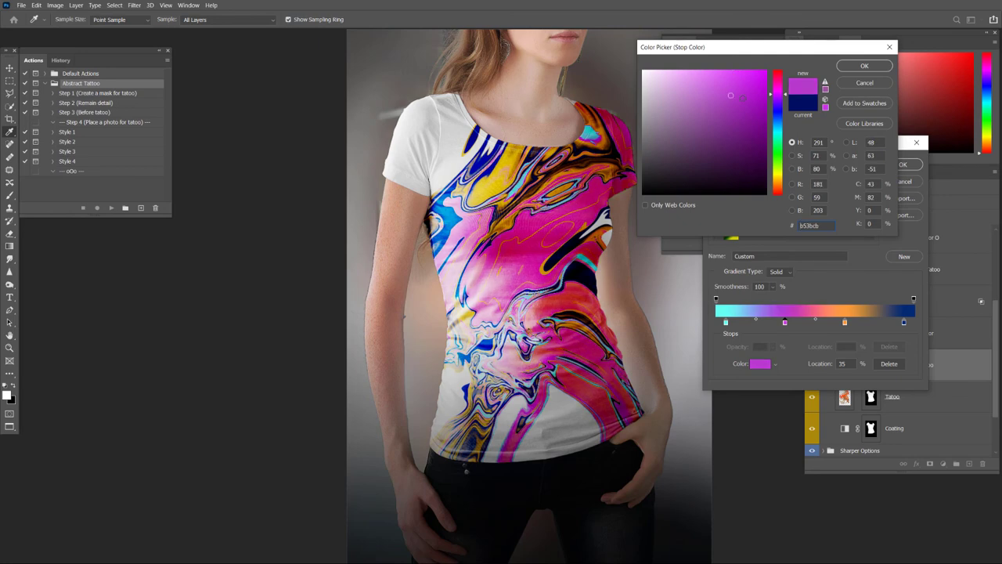
pyautogui.click(734, 121)
pyautogui.moveTo(777, 81); pyautogui.dragTo(779, 88)
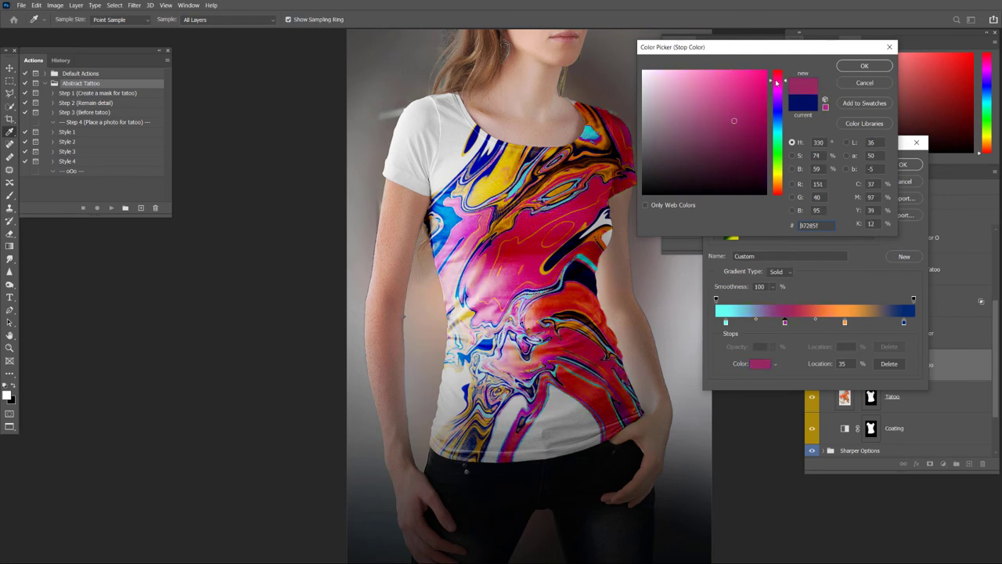
pyautogui.click(860, 67)
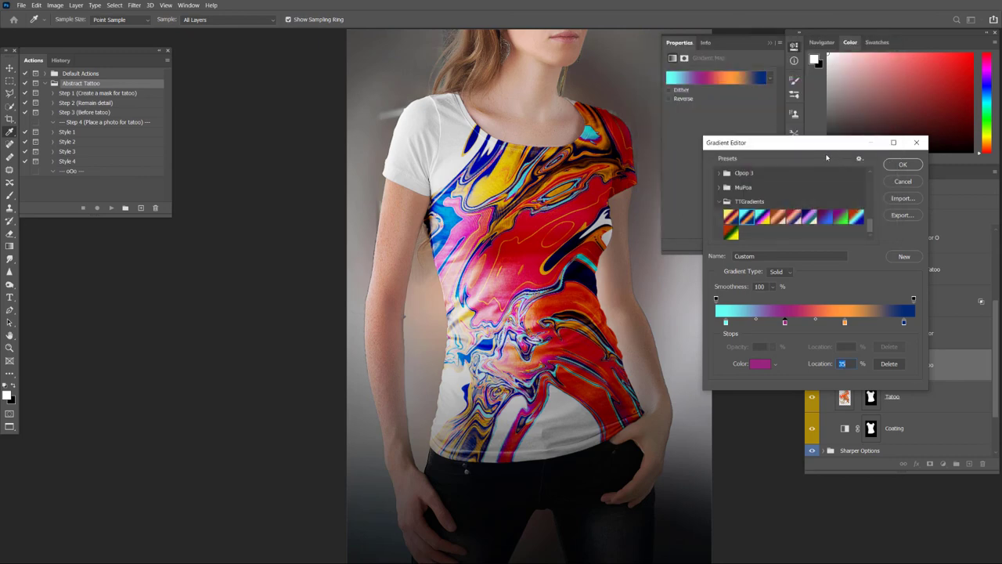
pyautogui.click(897, 166)
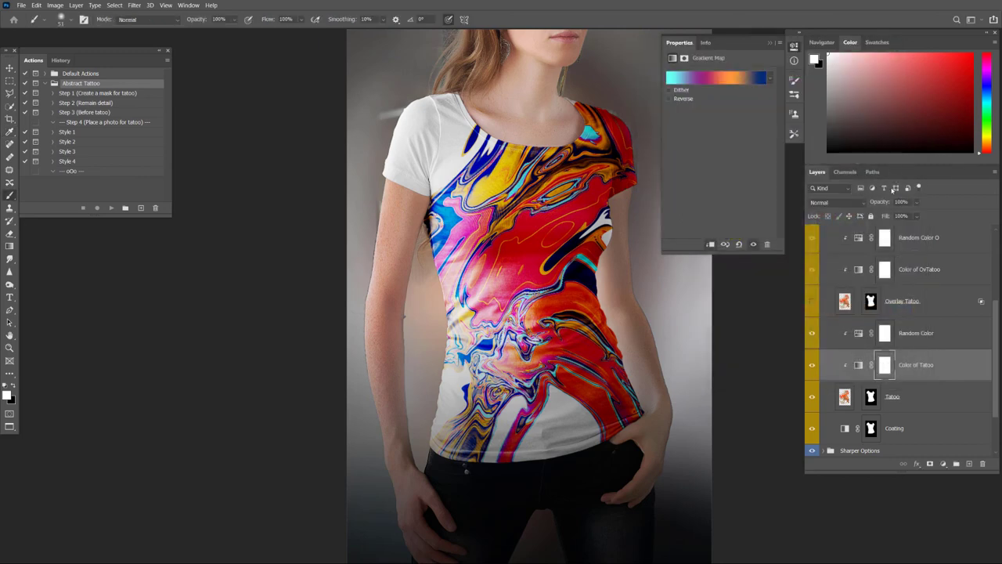
pyautogui.doubleClick(680, 42)
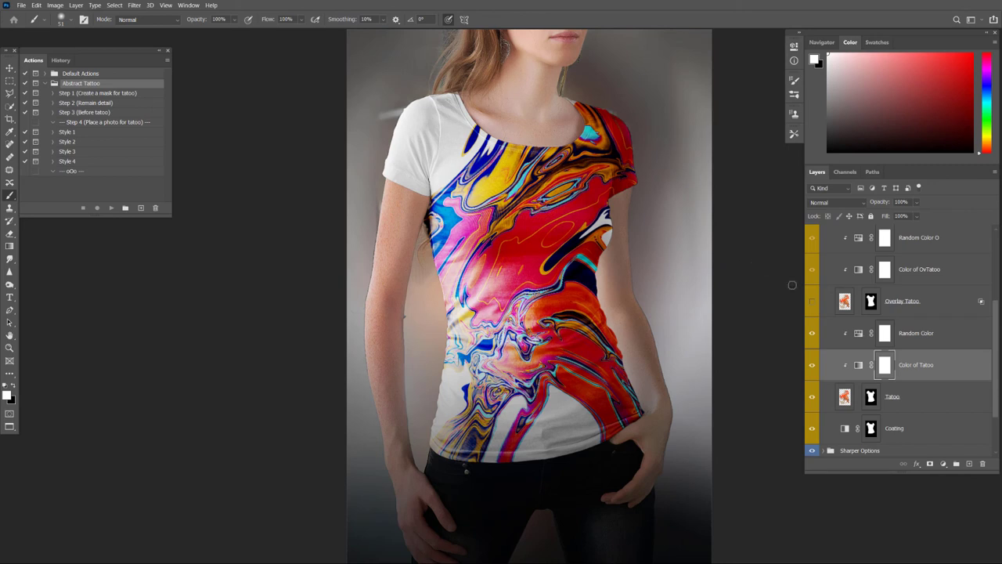
# Raise the Random Color layer's Hue to warm the tattoo toward red-orange and yellow.
pyautogui.click(859, 334)
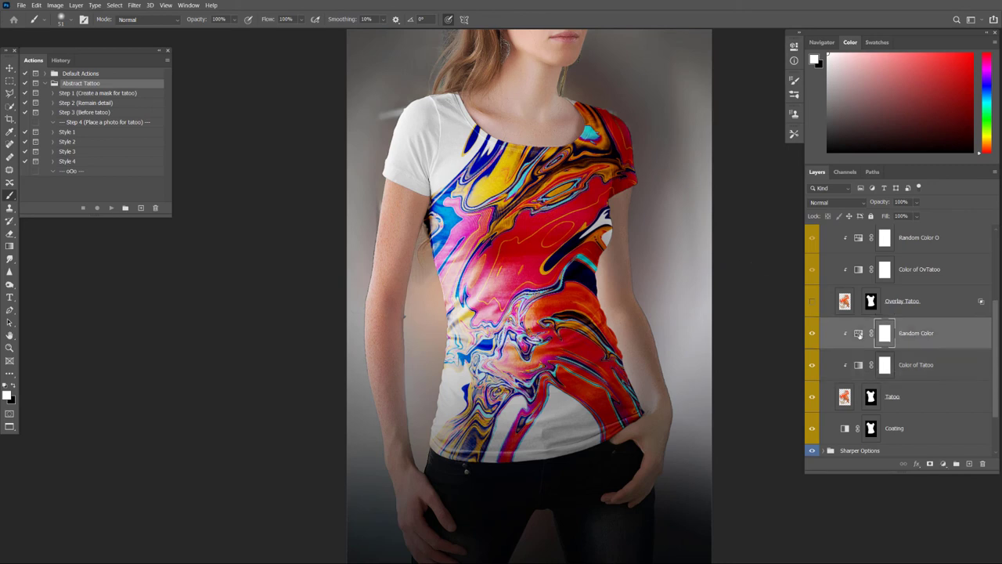
pyautogui.doubleClick(859, 334)
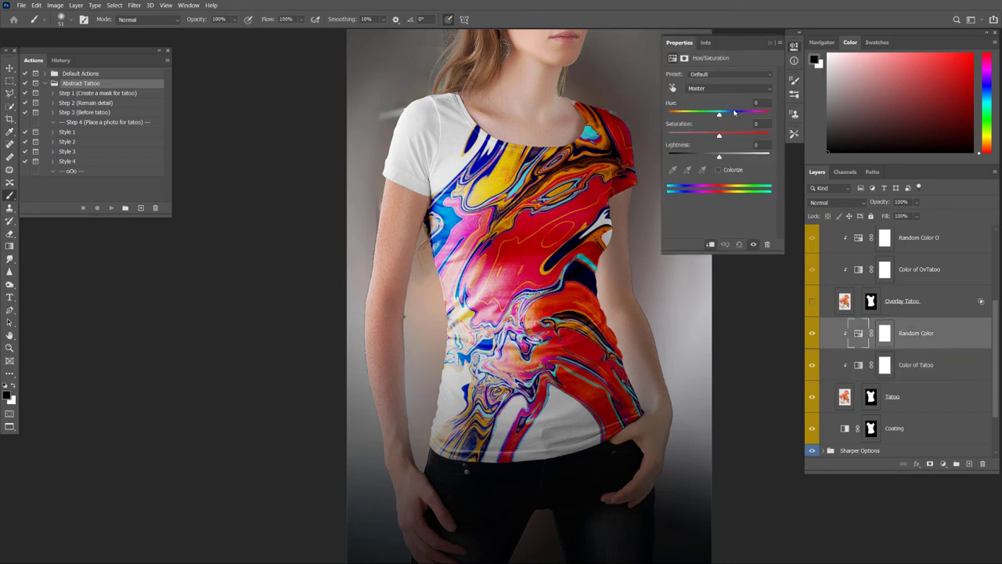
pyautogui.moveTo(719, 115)
pyautogui.mouseDown()
pyautogui.moveTo(735, 116)
pyautogui.moveTo(723, 116)
pyautogui.mouseUp()
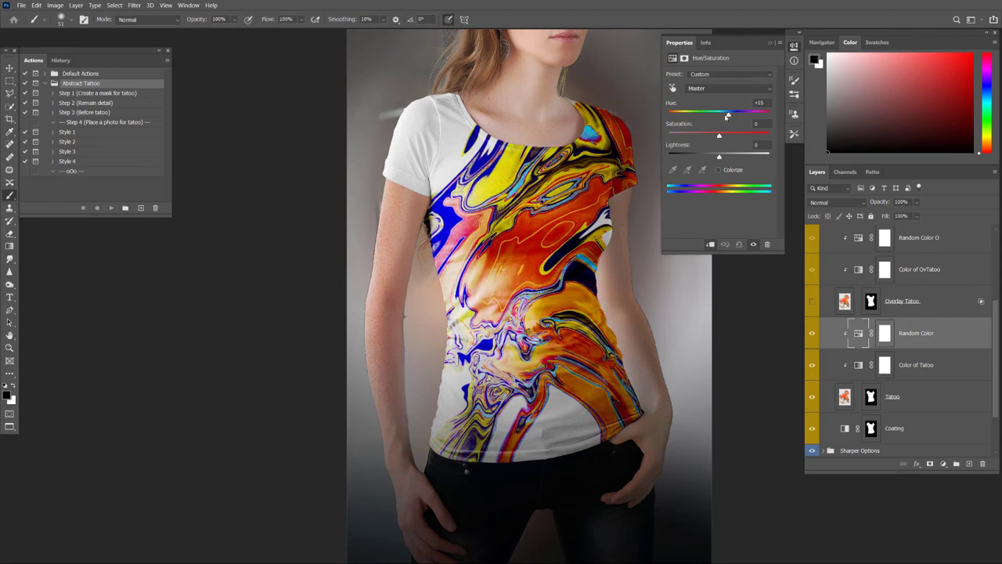
pyautogui.click(686, 48)
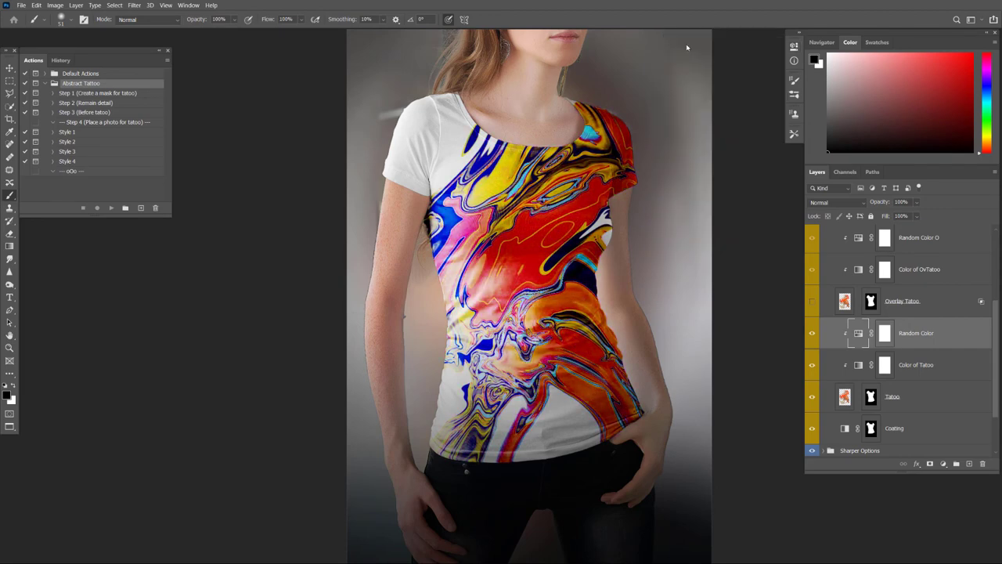
# Compare Tatoo brightness and Darken Tatoo, leaving brightness on and Darken Tatoo off.
pyautogui.scroll(1, 952, 340)
pyautogui.scroll(1, 946, 342)
pyautogui.scroll(1, 946, 342)
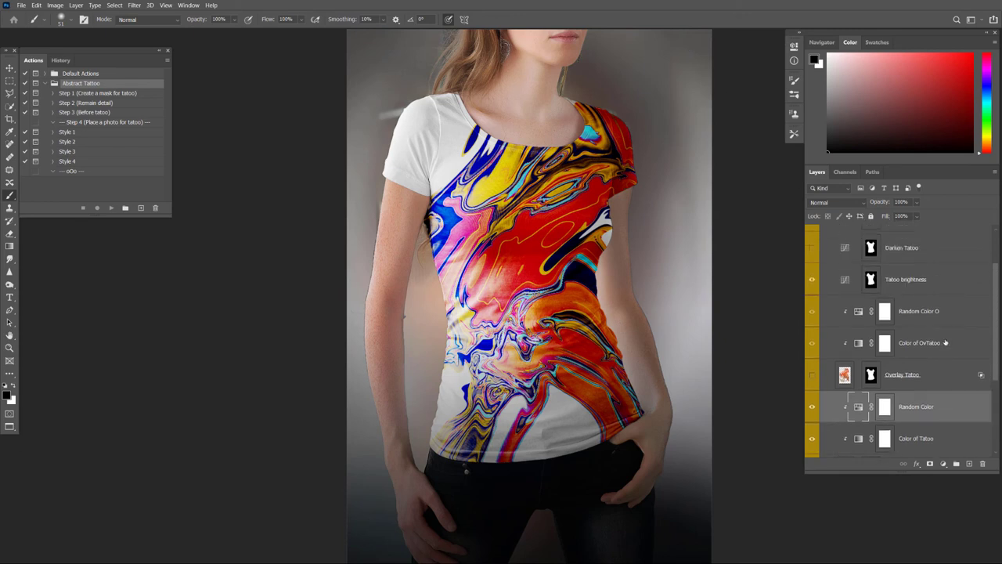
pyautogui.scroll(2, 946, 342)
pyautogui.scroll(1, 946, 342)
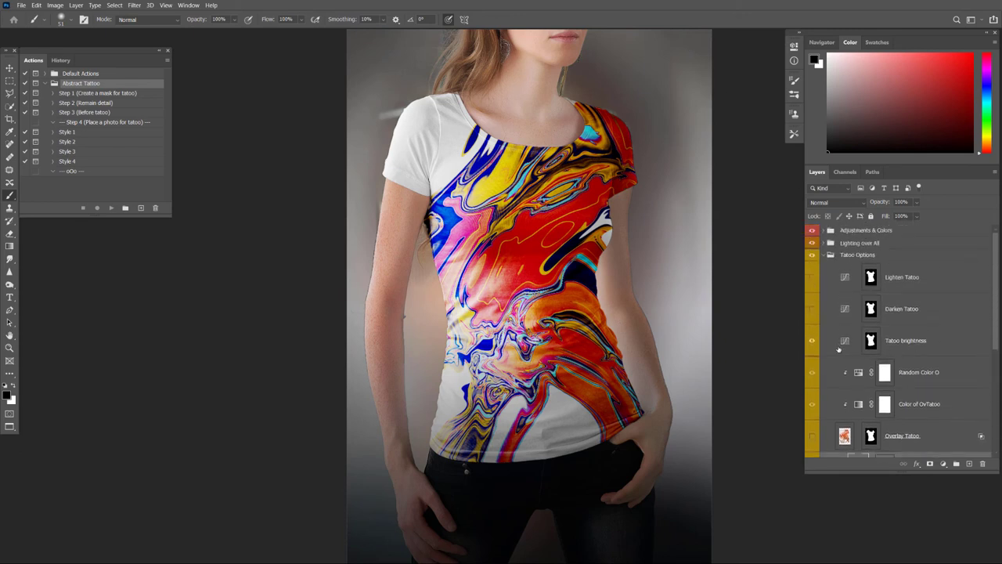
pyautogui.click(812, 340)
pyautogui.click(812, 342)
pyautogui.click(812, 308)
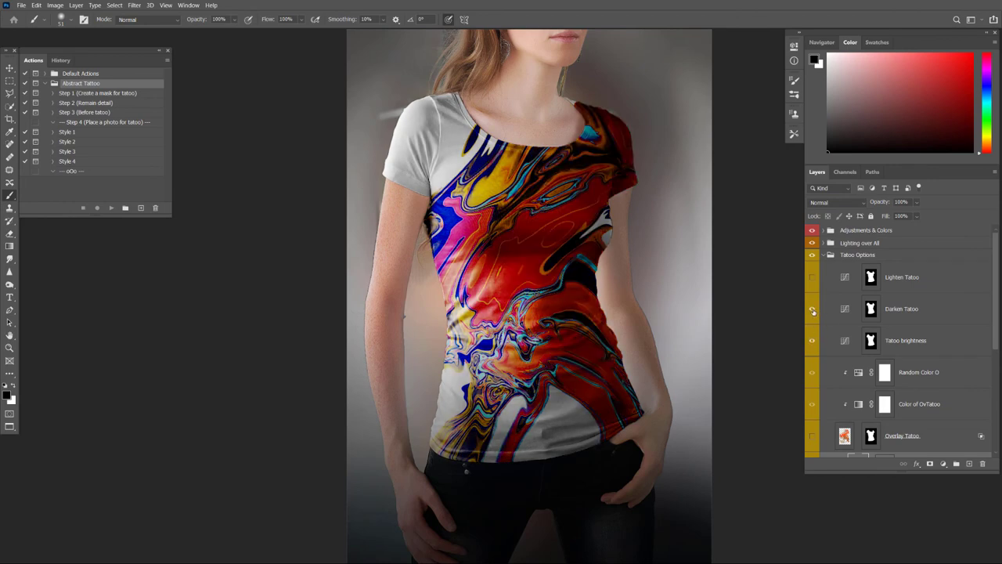
pyautogui.click(812, 309)
# Turn on Lighten Tatoo at 11% opacity and collapse the Tatoo Options group.
pyautogui.click(812, 277)
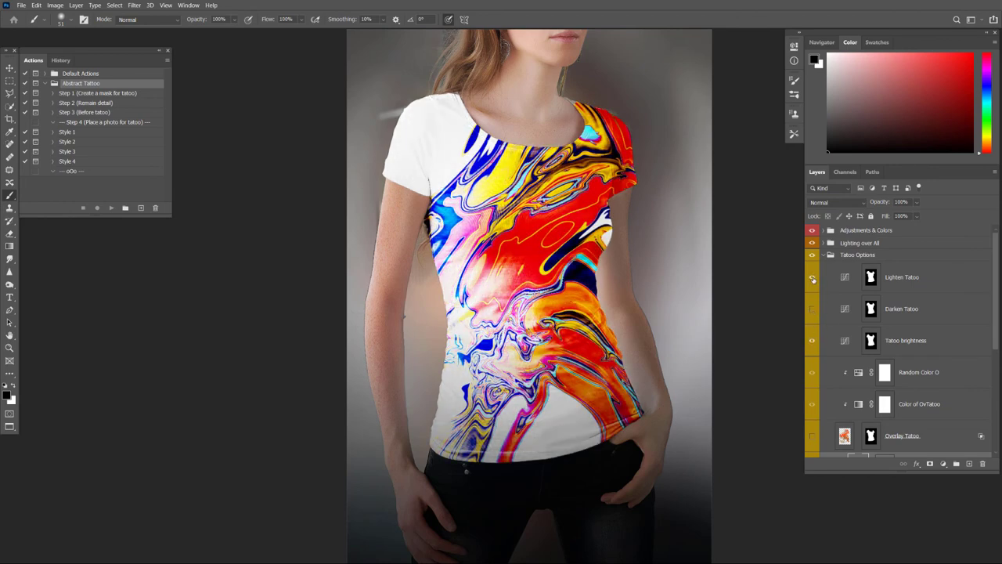
pyautogui.click(944, 279)
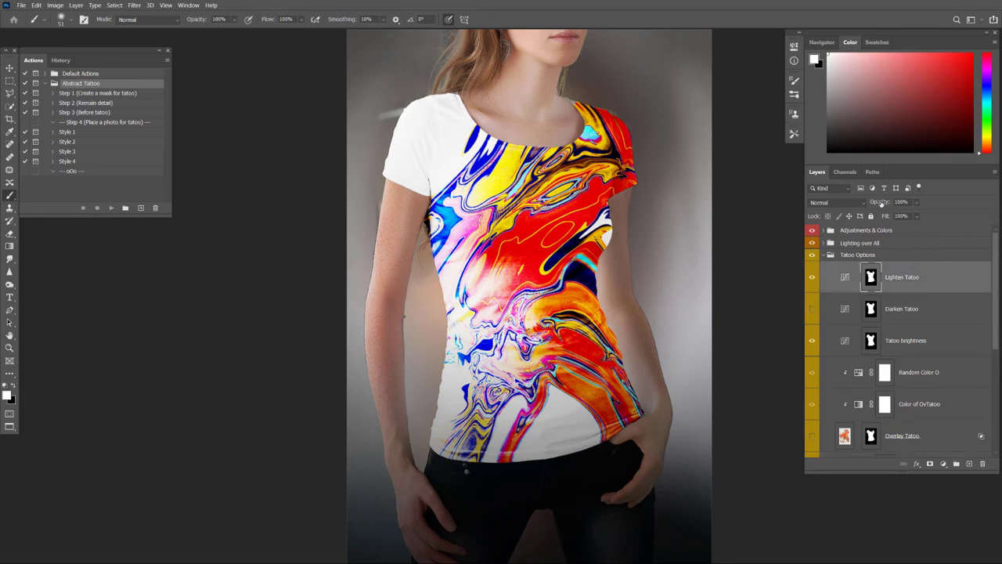
pyautogui.moveTo(881, 202); pyautogui.dragTo(785, 203)
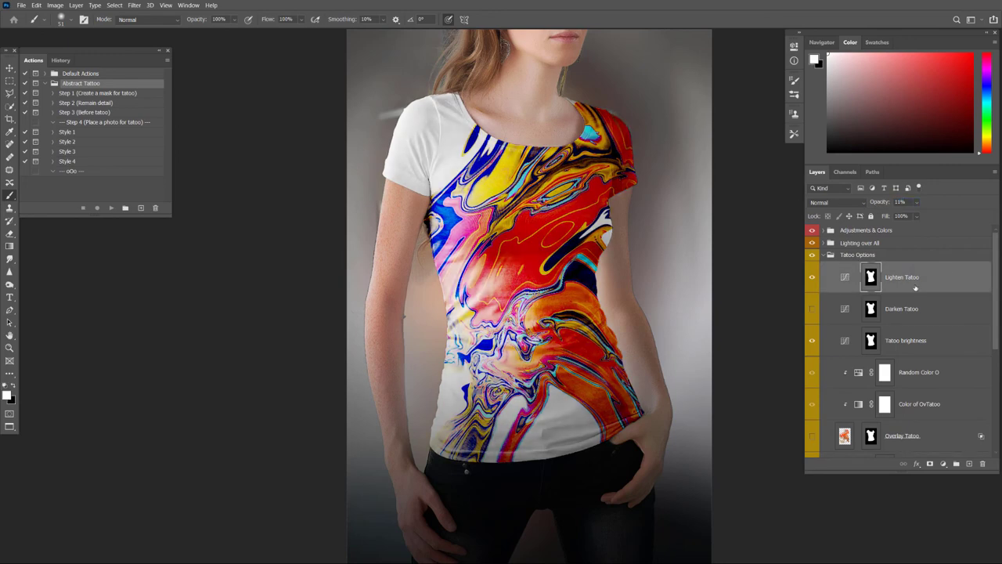
pyautogui.click(831, 254)
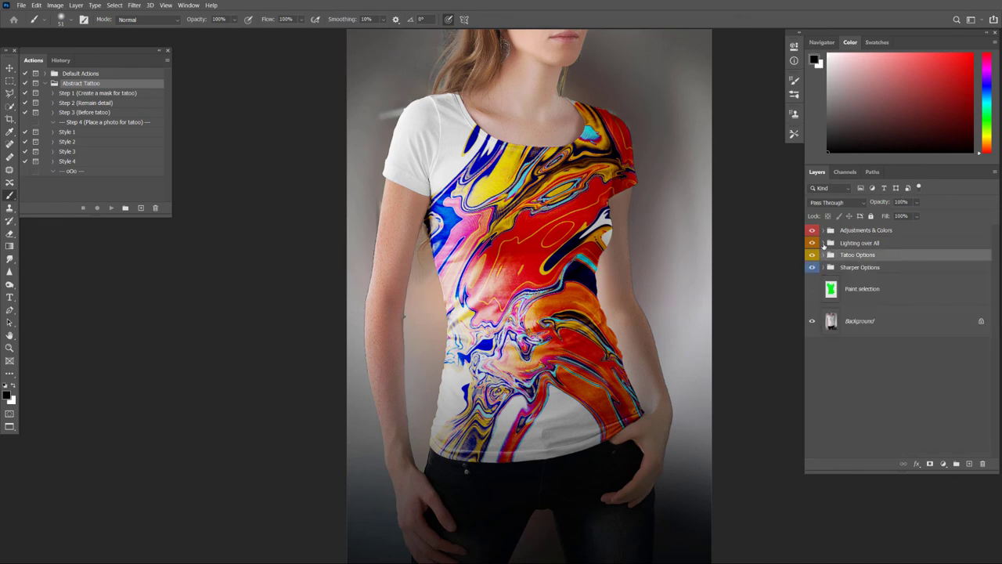
# Compare the lighting with Top Light hidden, then commit Top Light opacity at 44%.
pyautogui.click(831, 243)
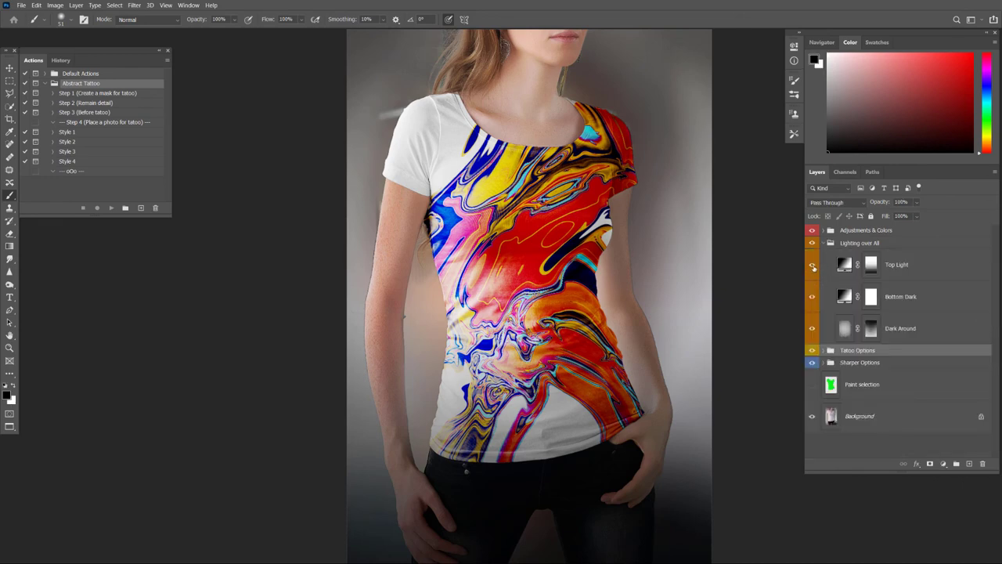
pyautogui.click(812, 264)
pyautogui.click(932, 264)
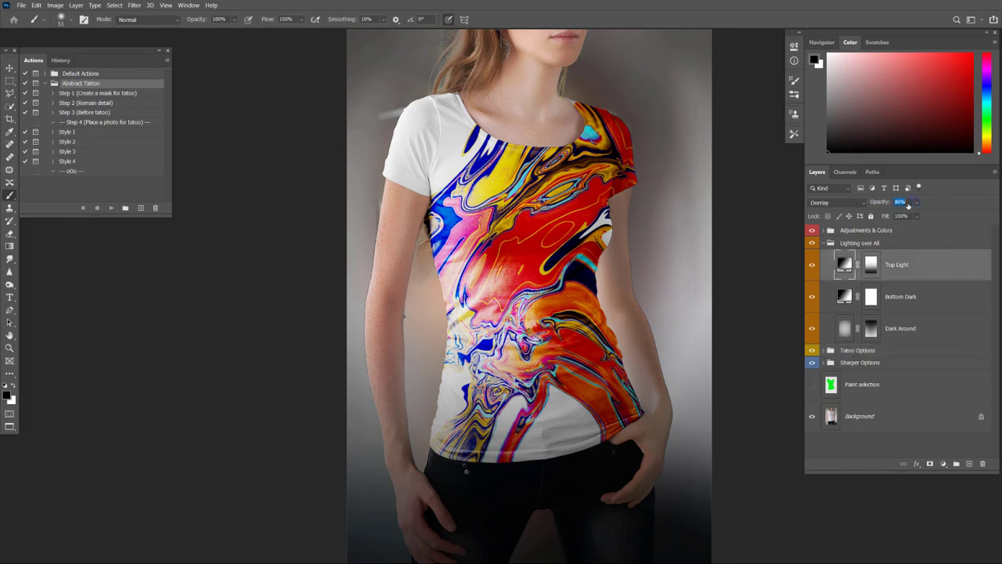
pyautogui.moveTo(879, 202)
pyautogui.mouseDown()
pyautogui.moveTo(823, 204)
pyautogui.moveTo(844, 205)
pyautogui.mouseUp()
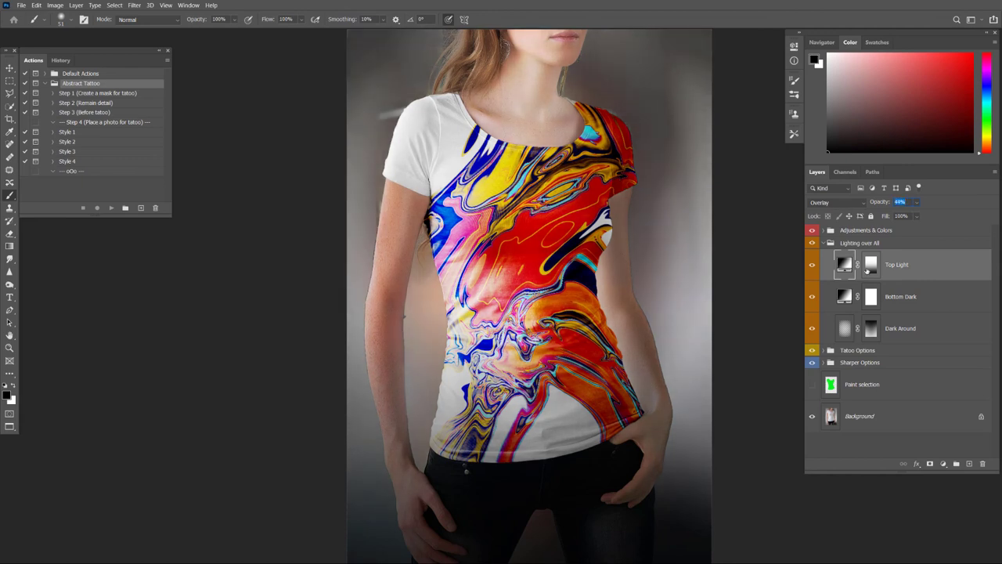
pyautogui.press('Return')
# Reposition the darkening gradient in the Bottom Dark gradient fill.
pyautogui.click(844, 296)
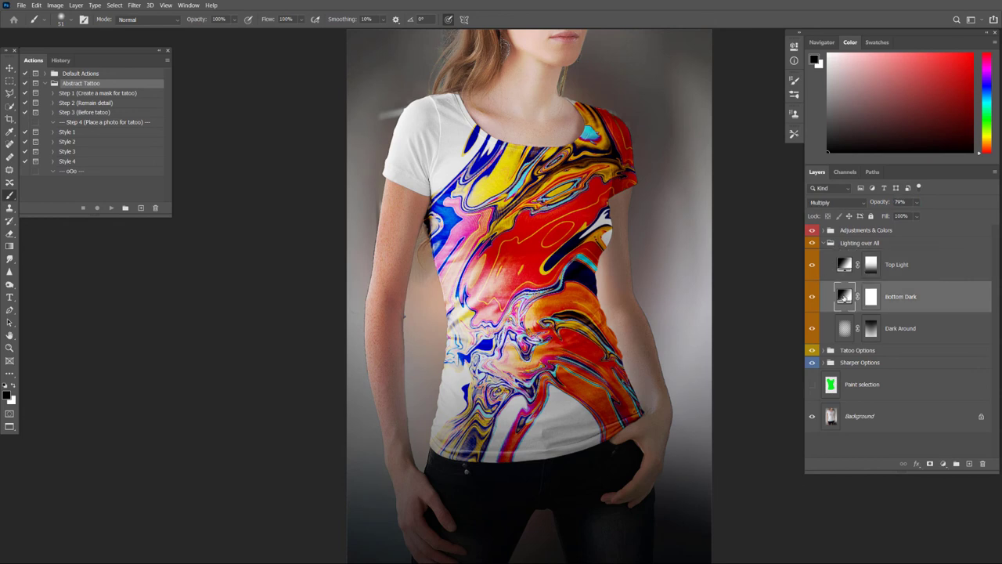
pyautogui.doubleClick(844, 296)
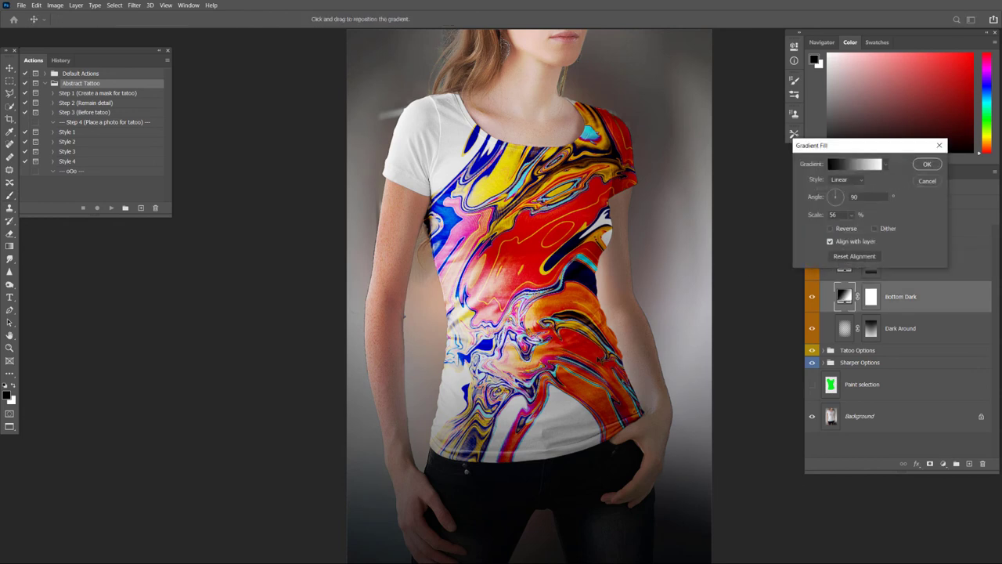
pyautogui.moveTo(606, 315); pyautogui.dragTo(617, 234)
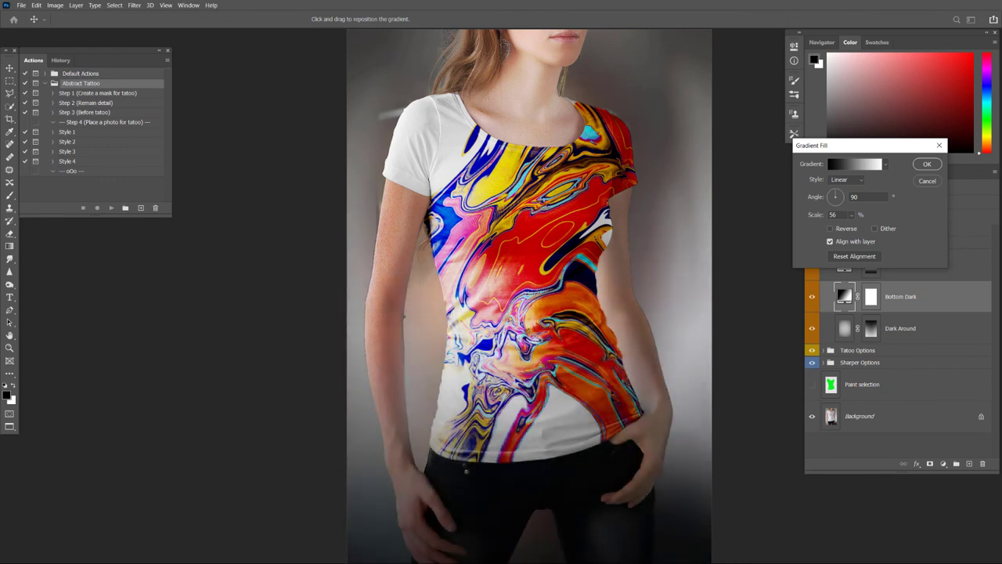
pyautogui.moveTo(617, 392); pyautogui.dragTo(616, 382)
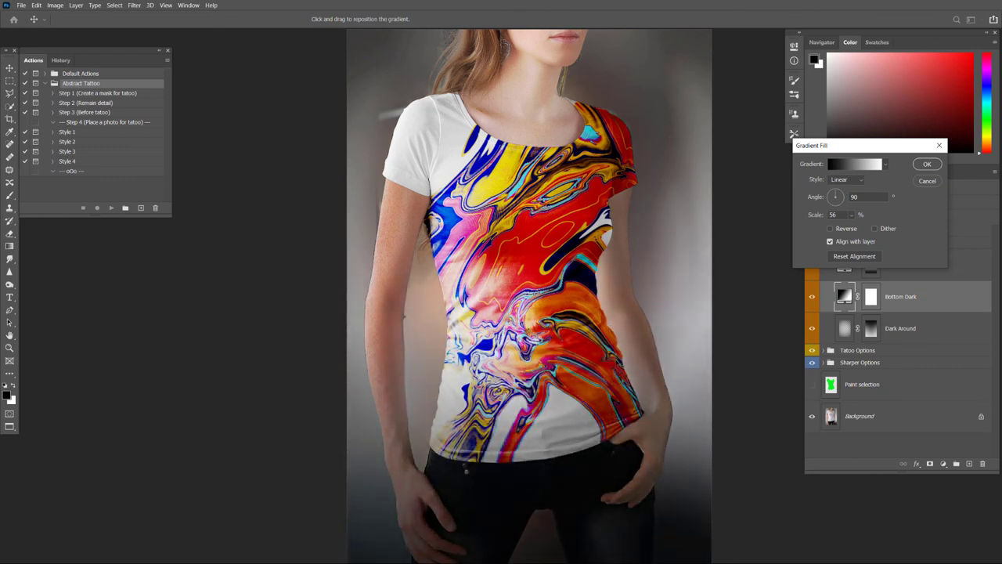
pyautogui.click(928, 165)
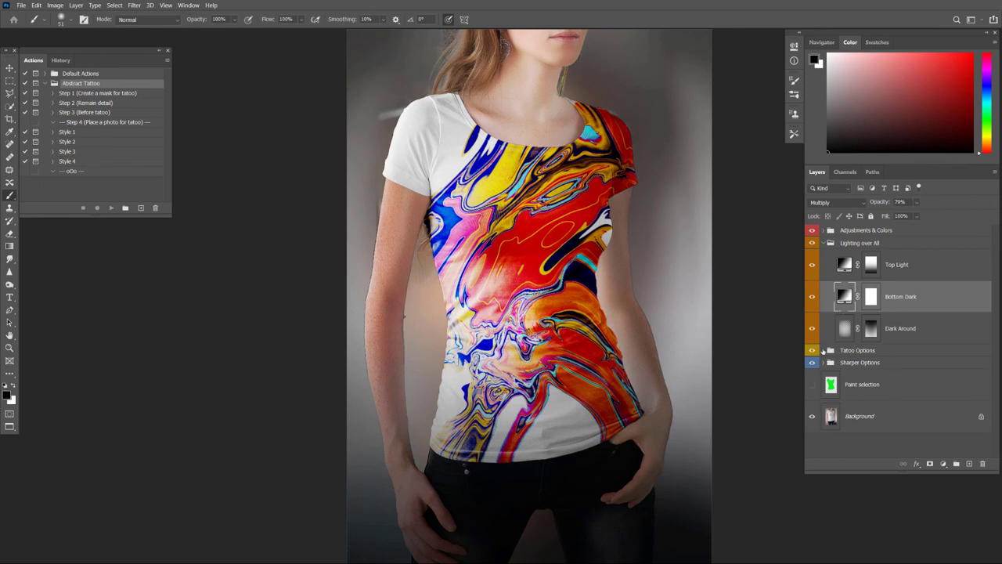
# Drop Lighten Tatoo to 0% opacity and lower Top Light to 34%.
pyautogui.click(824, 350)
pyautogui.click(946, 378)
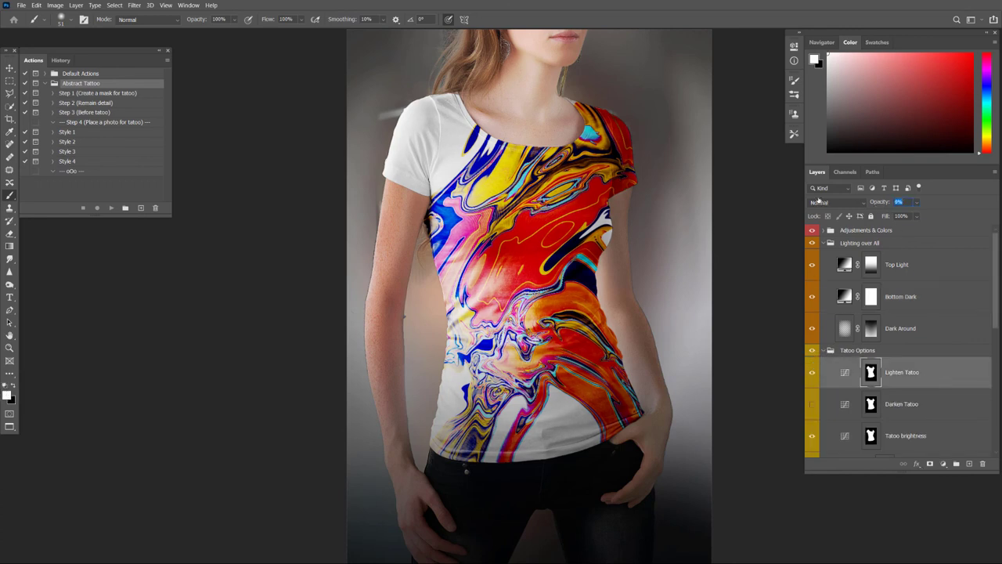
pyautogui.hotkey('shift', 'Up')
pyautogui.hotkey('shift', 'Down')
pyautogui.click(932, 266)
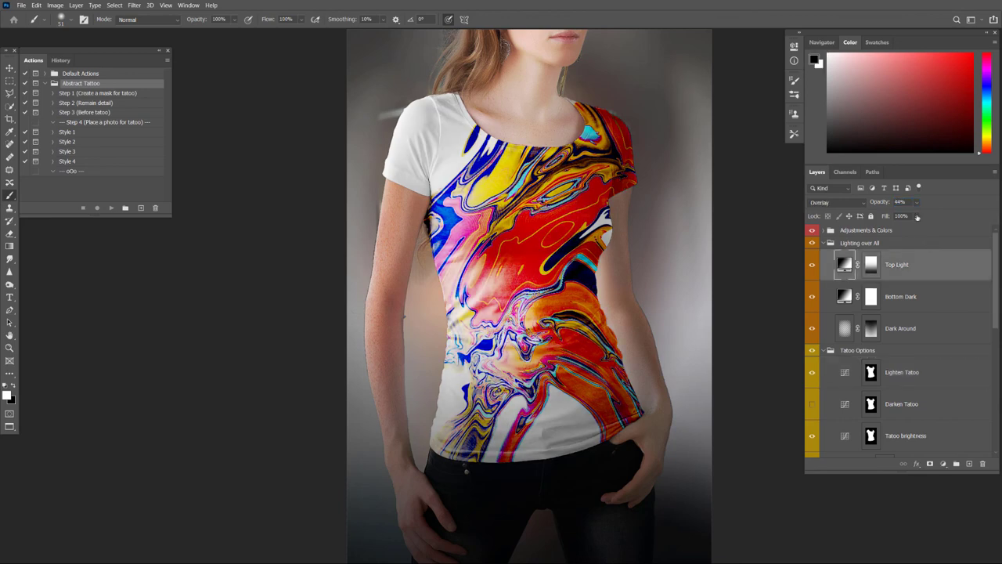
pyautogui.moveTo(879, 203)
pyautogui.mouseDown()
pyautogui.moveTo(864, 205)
pyautogui.moveTo(877, 204)
pyautogui.mouseUp()
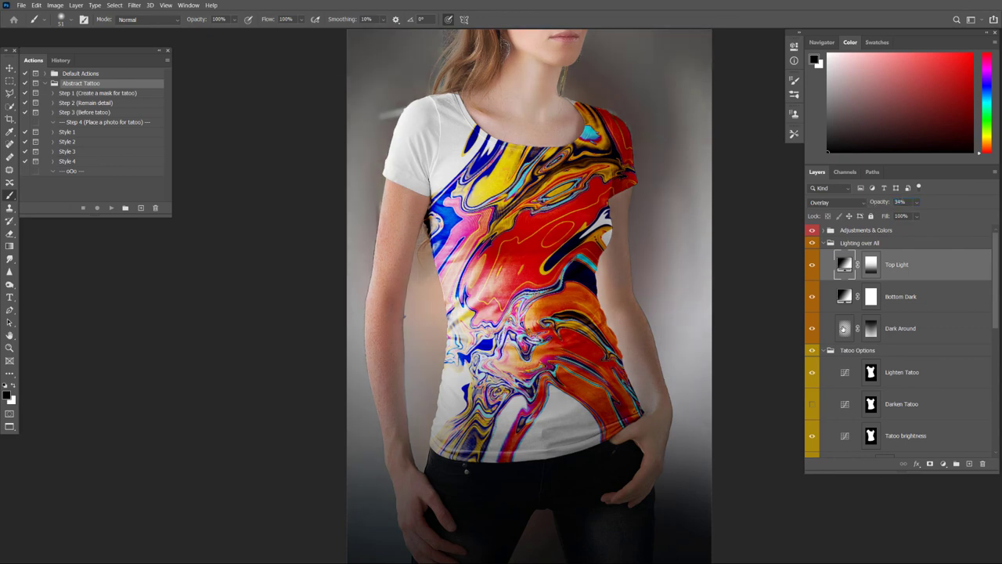
pyautogui.click(824, 351)
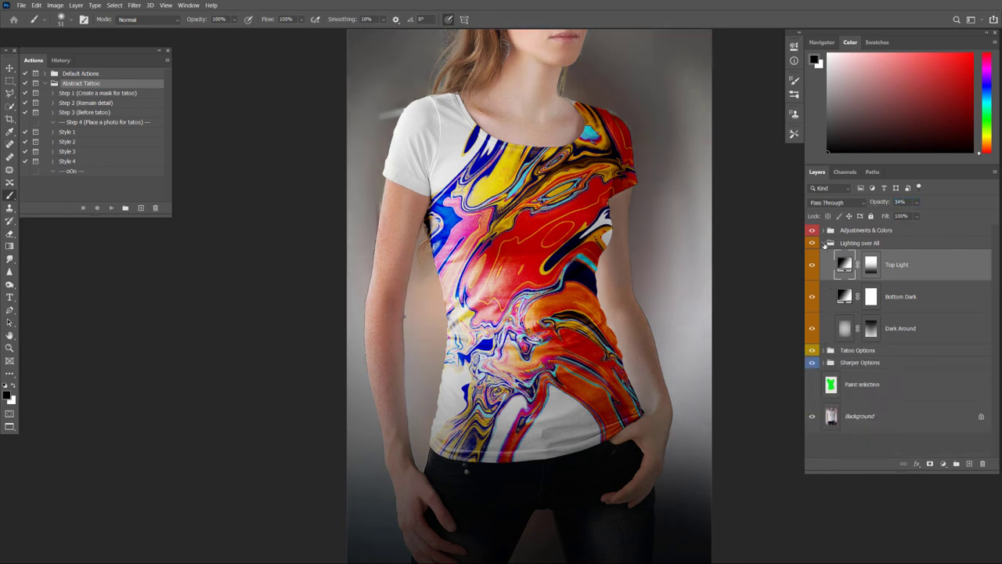
# Expand Adjustments & Colors and preview the purple gradient map, leaving it off.
pyautogui.click(825, 244)
pyautogui.click(828, 229)
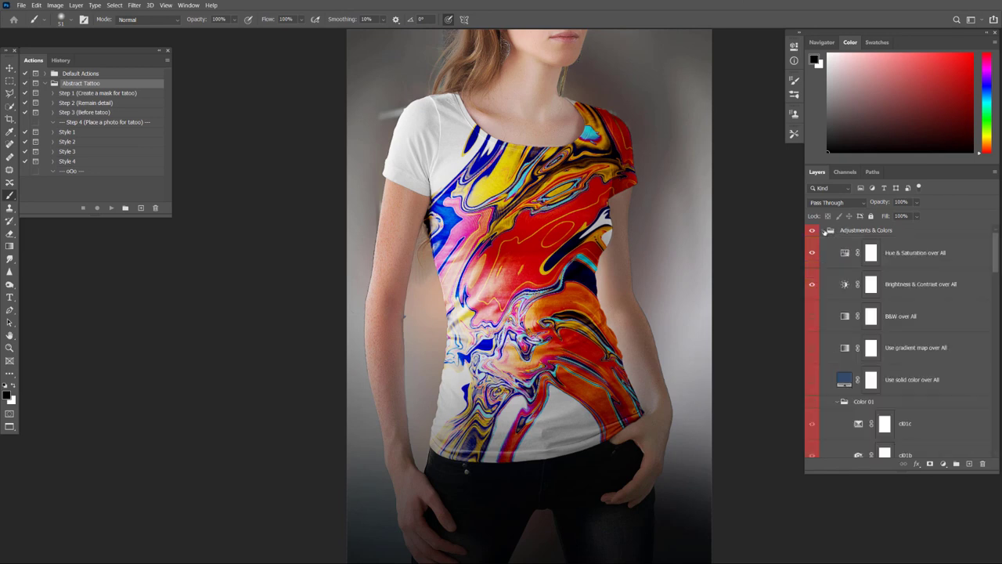
pyautogui.scroll(-2, 859, 272)
pyautogui.scroll(-1, 859, 272)
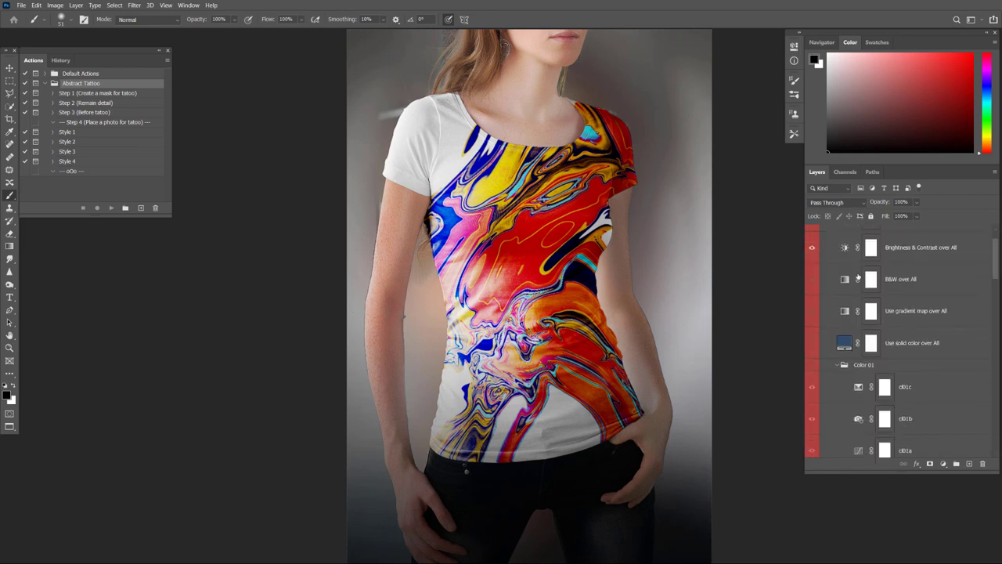
pyautogui.scroll(-1, 859, 273)
pyautogui.scroll(-1, 859, 274)
pyautogui.scroll(-1, 859, 275)
pyautogui.scroll(1, 858, 277)
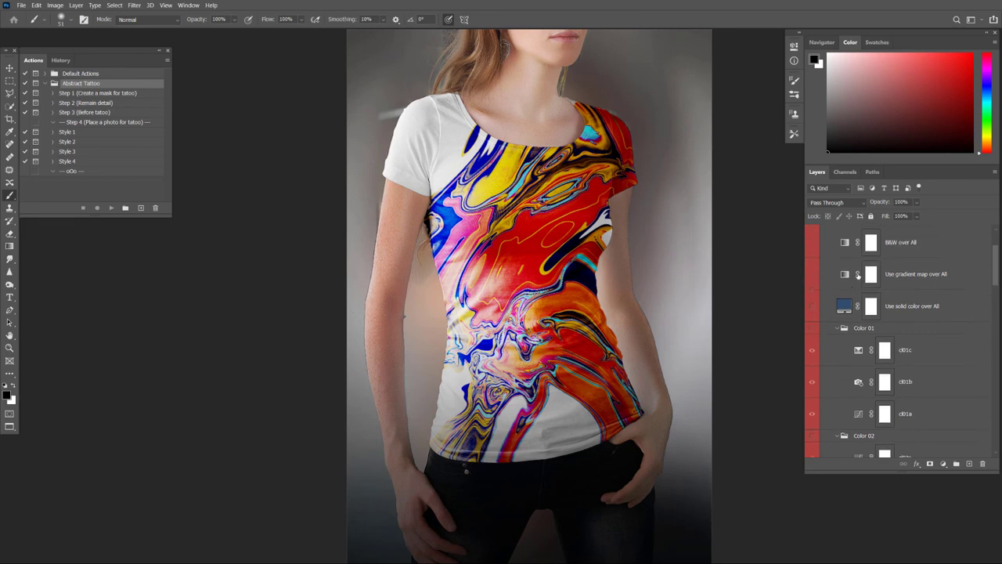
pyautogui.scroll(1, 850, 282)
pyautogui.click(813, 288)
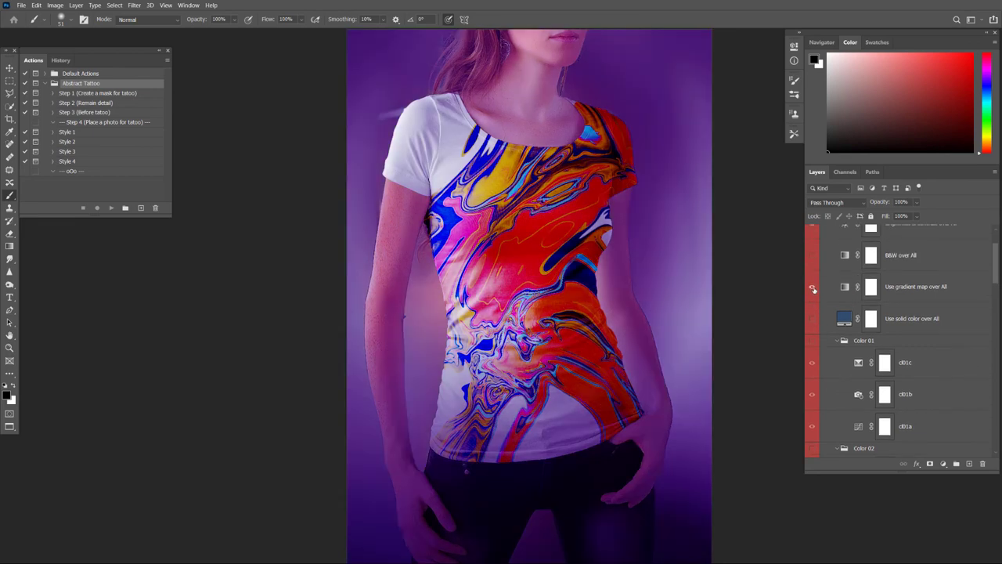
pyautogui.click(814, 289)
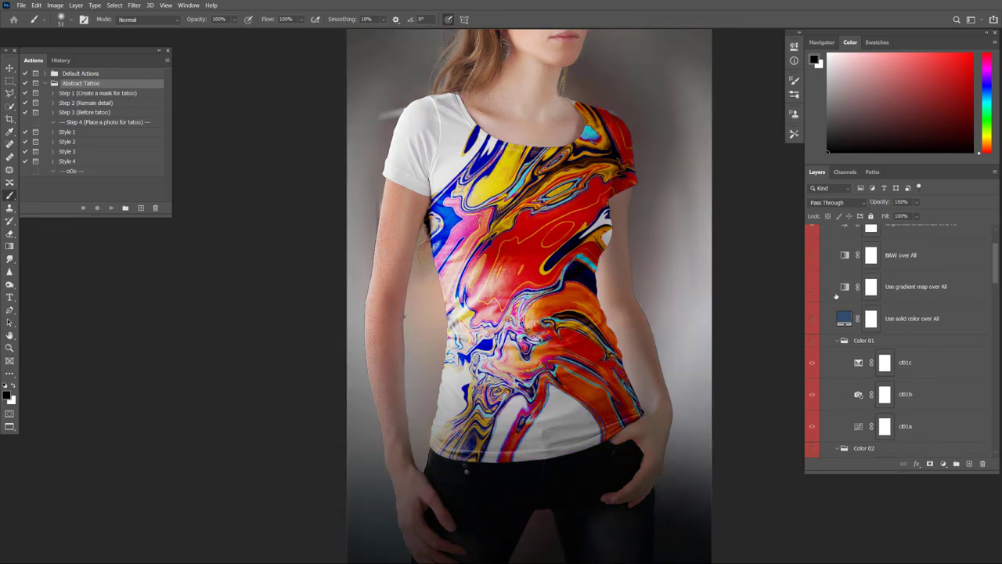
# Try the Color 01 and warm beige Color 02 grades, leaving both off.
pyautogui.scroll(-1, 835, 296)
pyautogui.scroll(-1, 836, 296)
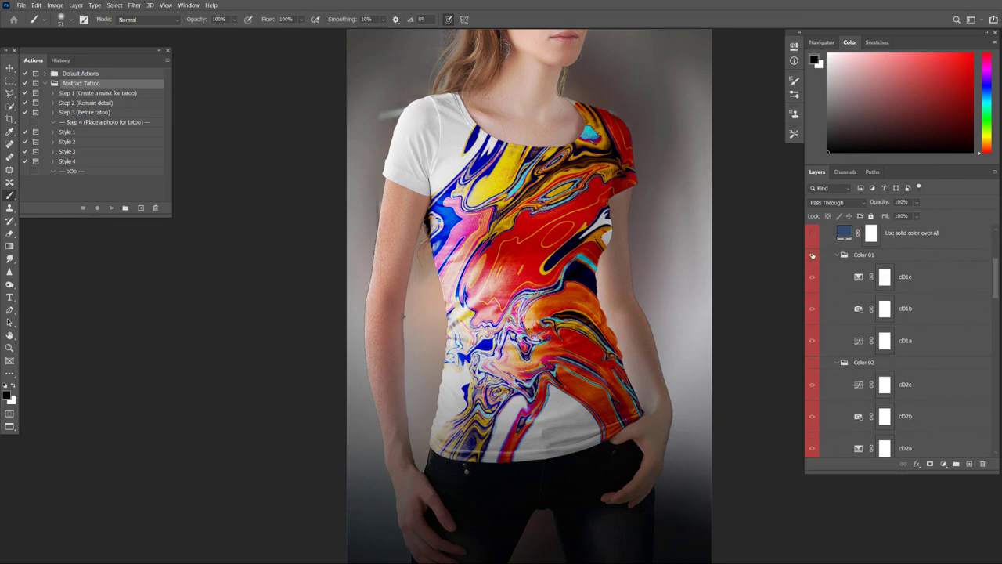
pyautogui.click(813, 255)
pyautogui.click(813, 255)
pyautogui.click(814, 365)
pyautogui.click(814, 367)
pyautogui.scroll(-1, 815, 368)
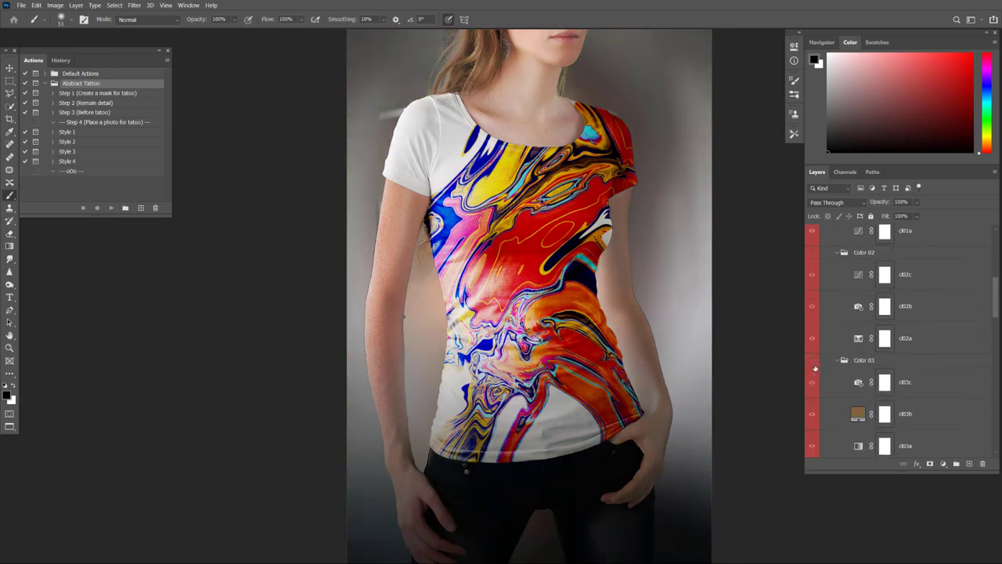
pyautogui.scroll(-1, 815, 368)
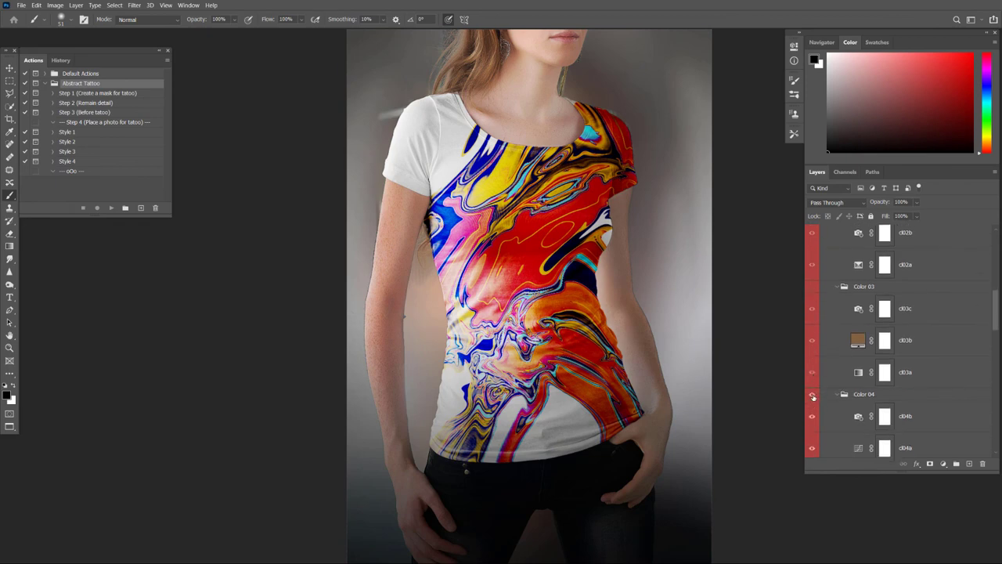
# Set the Color 04 grade to 49% opacity and hide the upper effect groups.
pyautogui.click(922, 397)
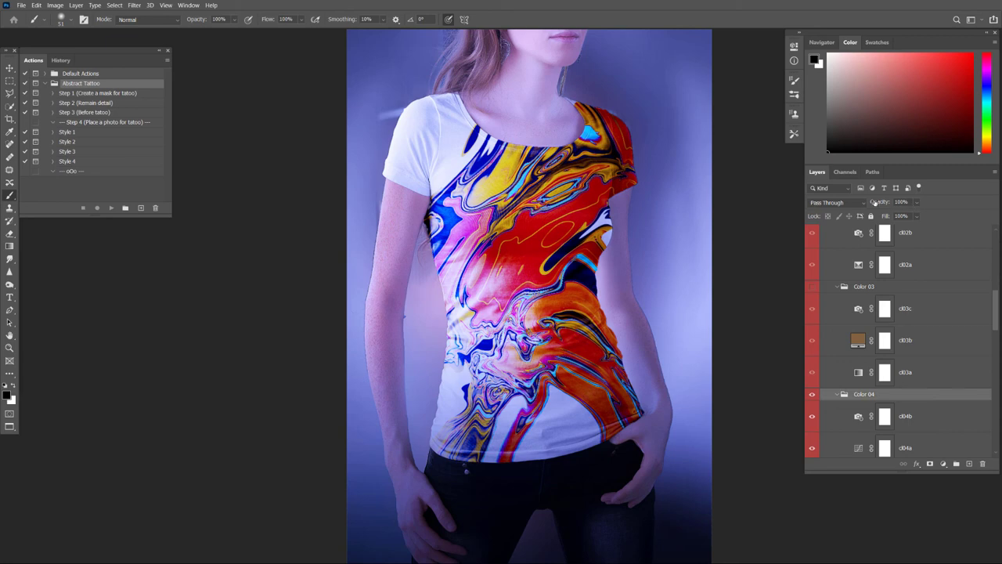
pyautogui.moveTo(875, 202)
pyautogui.mouseDown()
pyautogui.moveTo(831, 203)
pyautogui.moveTo(852, 205)
pyautogui.mouseUp()
pyautogui.moveTo(996, 310); pyautogui.dragTo(999, 456)
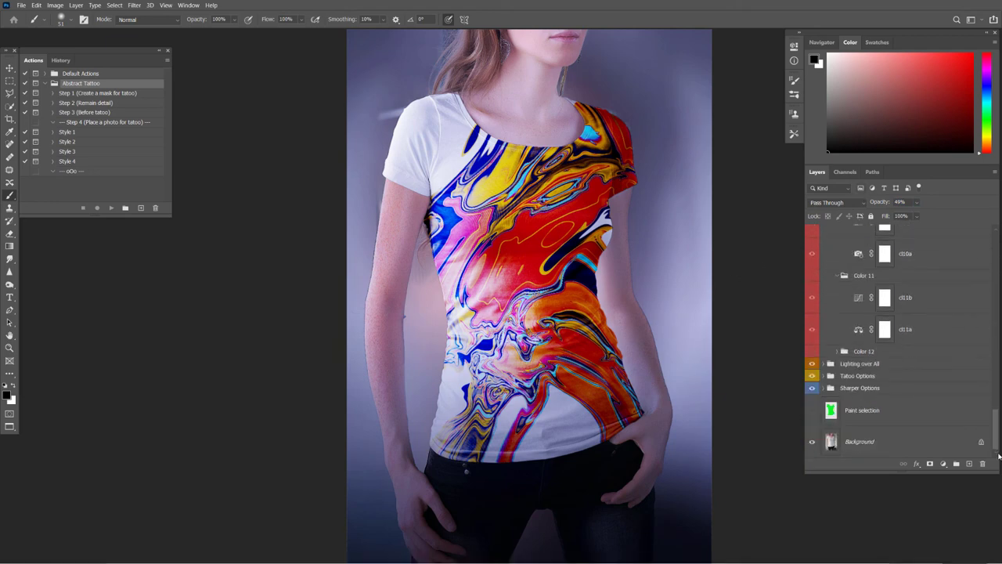
pyautogui.keyDown('alt'); pyautogui.click(812, 443); pyautogui.keyUp('alt')
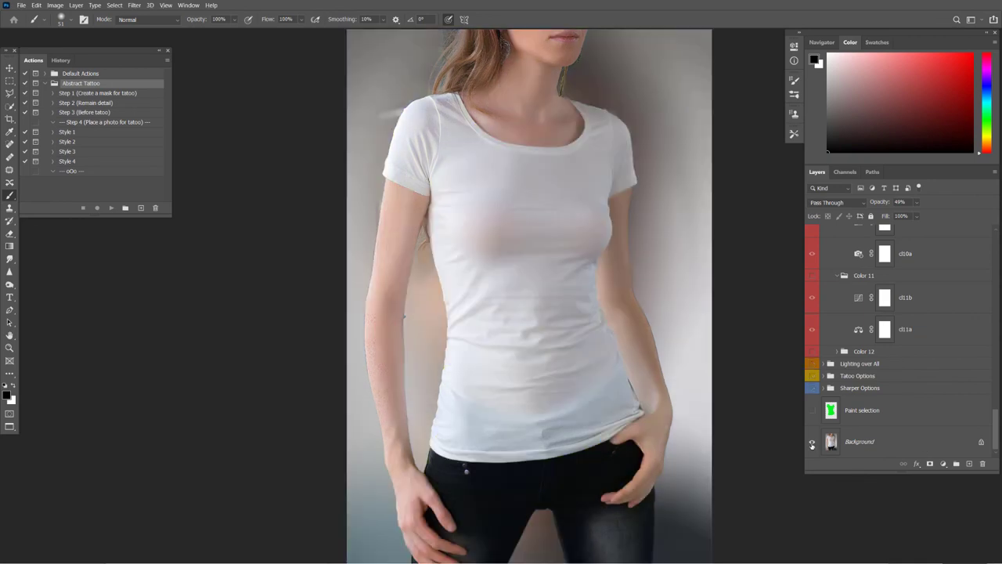
# Show the tattoo effects again and run the Style 2 action on a new photo.
pyautogui.keyDown('alt'); pyautogui.click(812, 443); pyautogui.keyUp('alt')
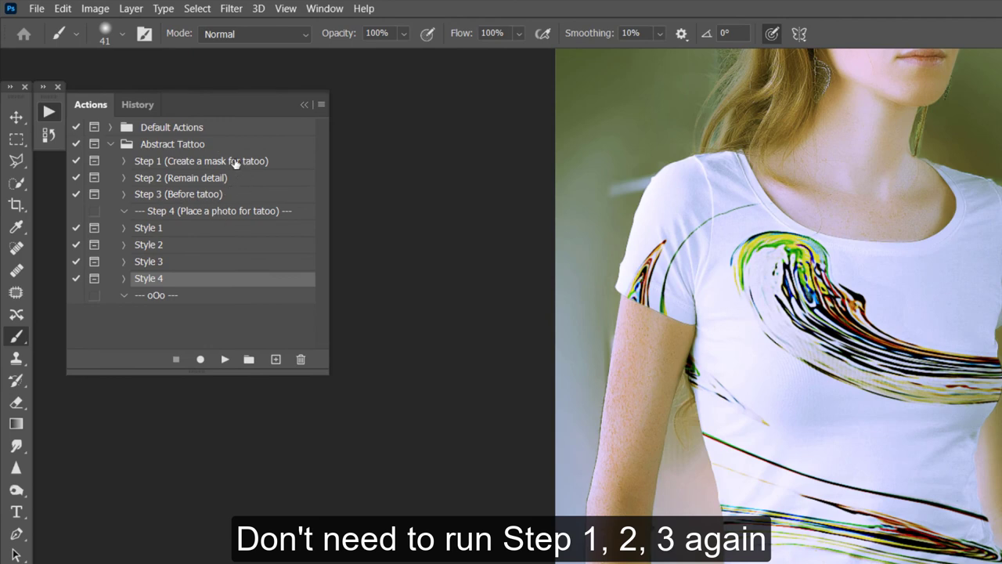
pyautogui.click(174, 248)
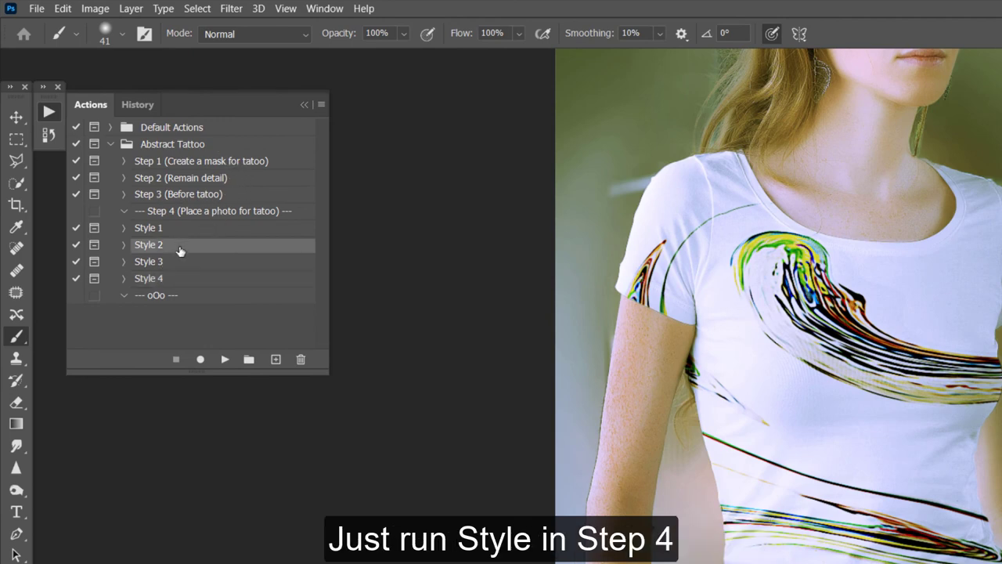
pyautogui.click(225, 360)
pyautogui.click(538, 251)
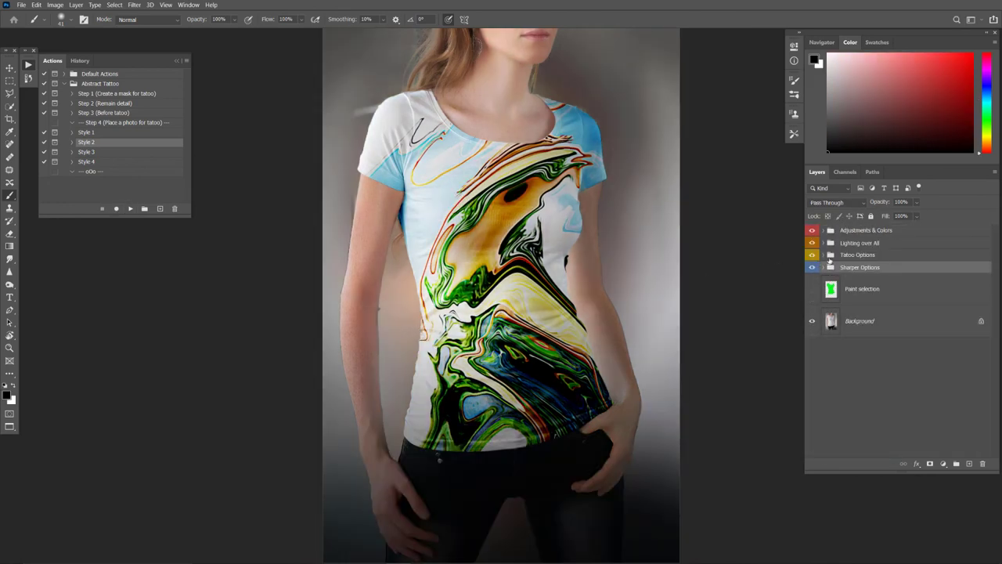
# Expand Lighting over All and view the basketball player result full screen.
pyautogui.click(824, 243)
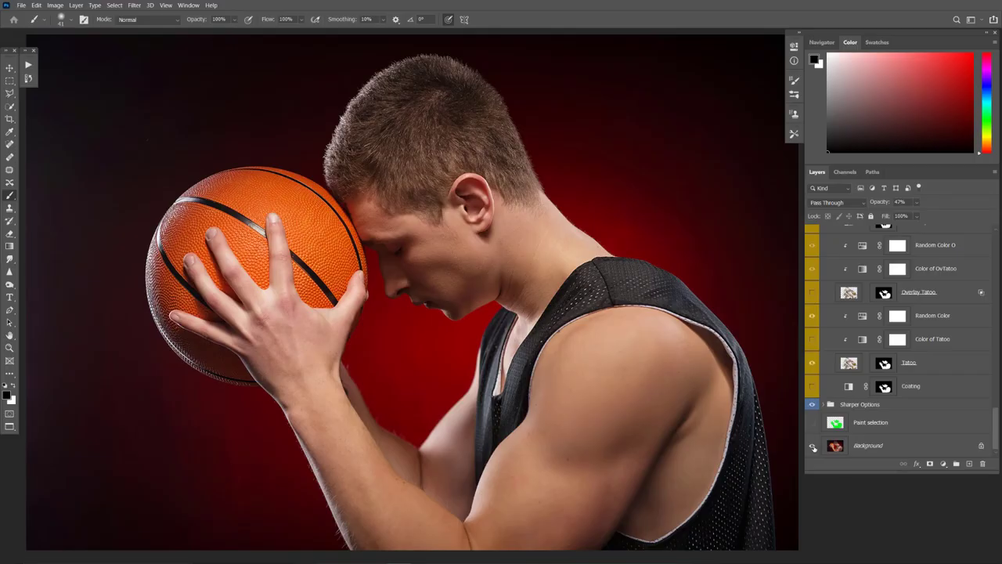
pyautogui.press('f')
pyautogui.press('f')
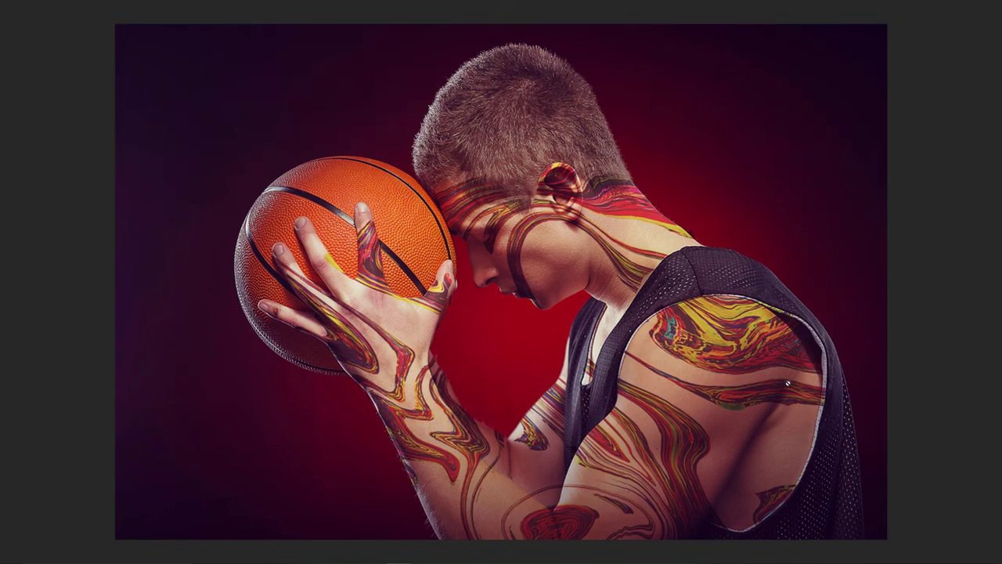